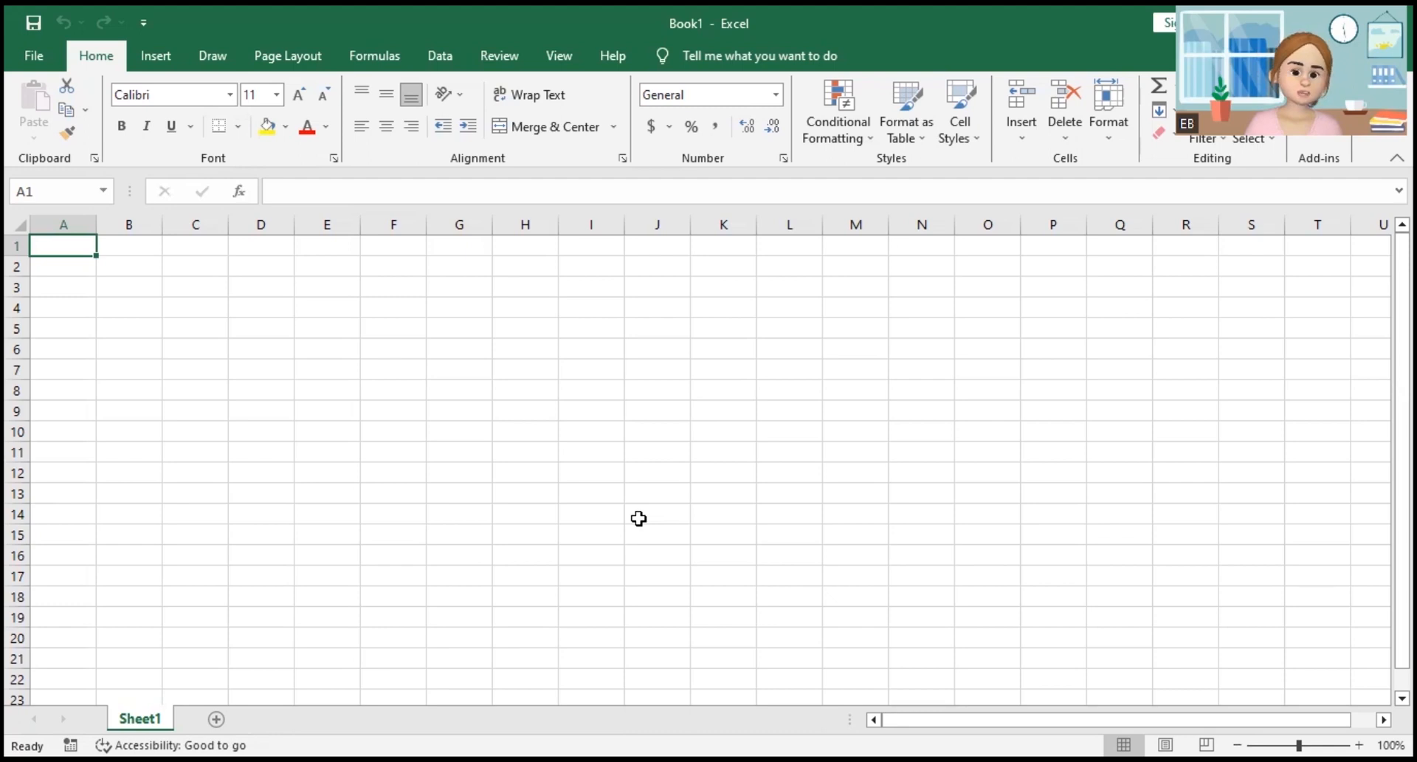
Select individual cells in turn near the start of the sheet, including D1, A1, B2 and A2.
left_click(151, 271)
left_click(221, 266)
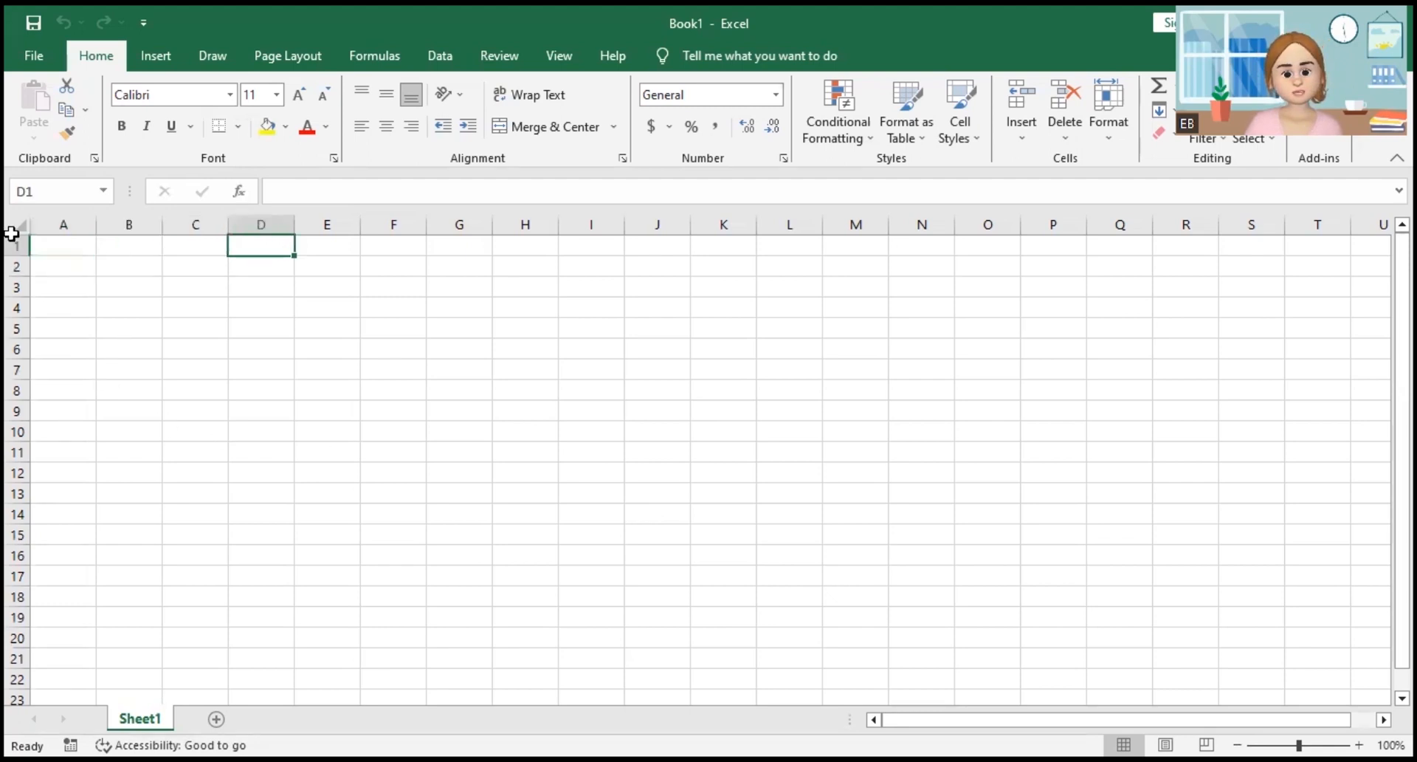
left_click(41, 246)
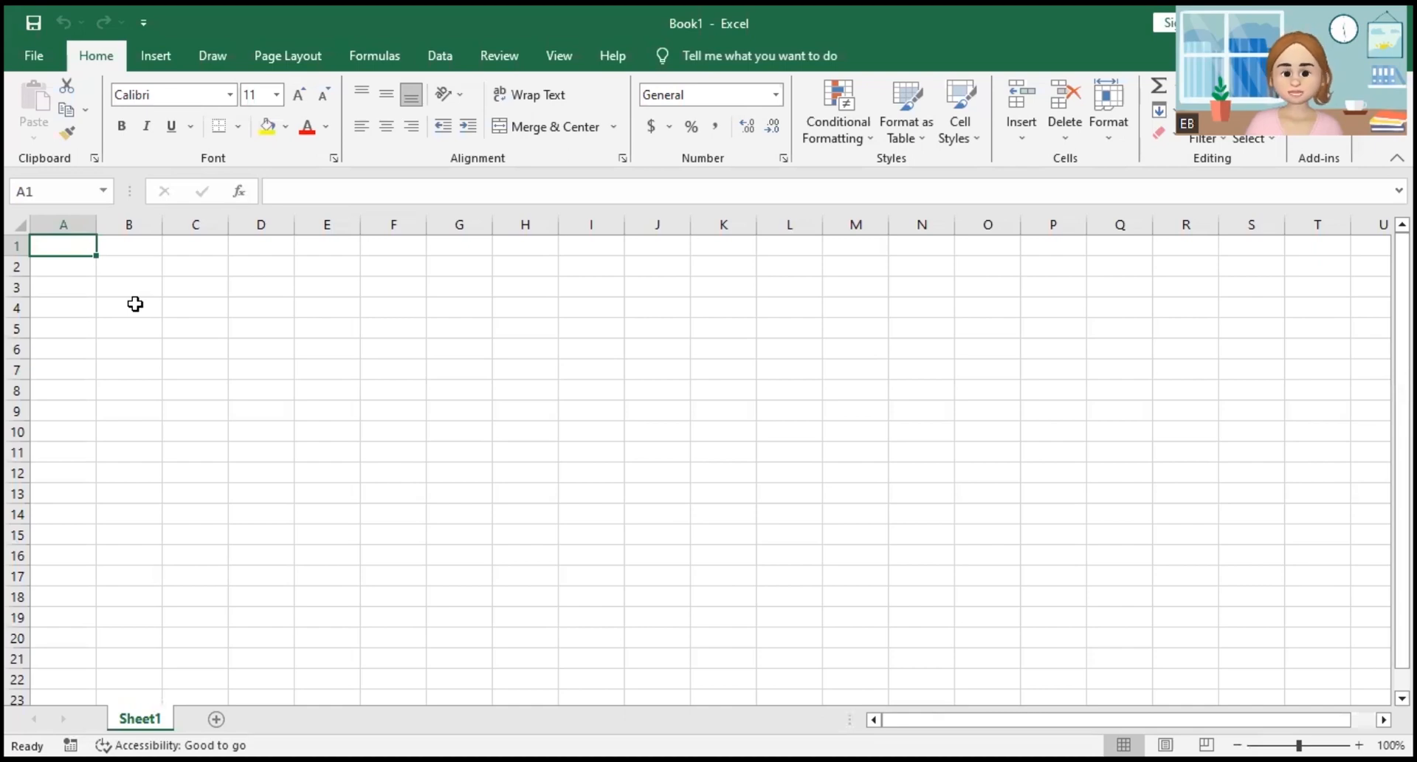
left_click(125, 271)
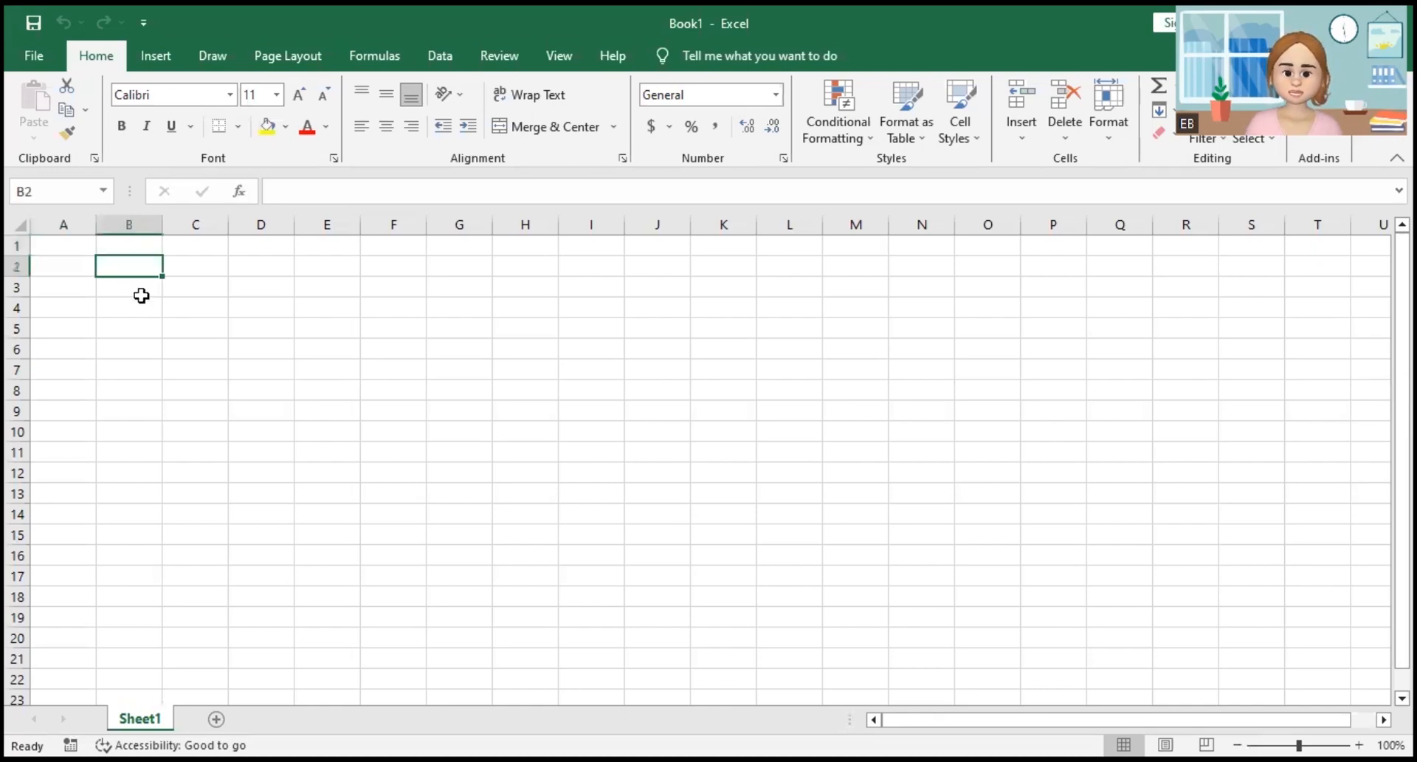
left_click(77, 267)
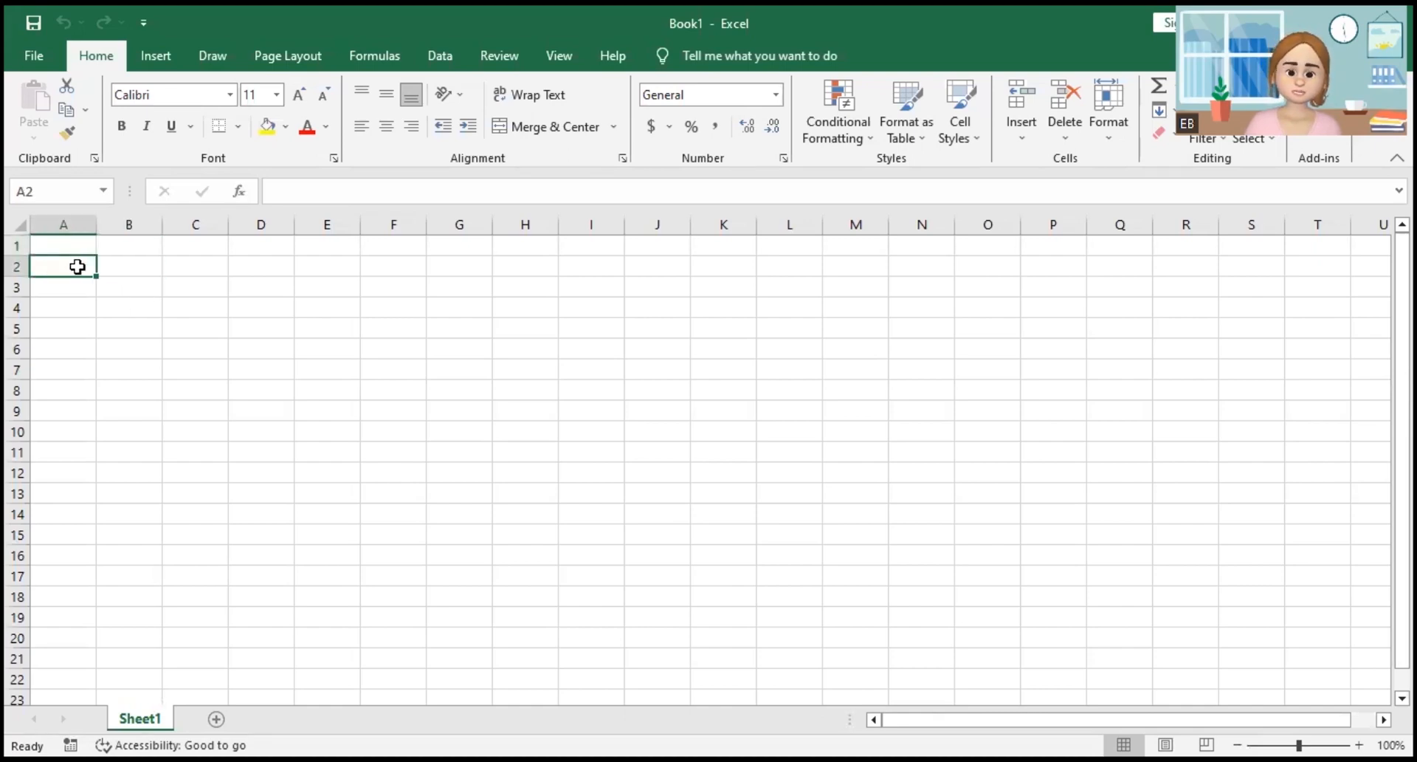
Select the whole of column A, followed by the whole of row 1 and row 2.
left_click(69, 221)
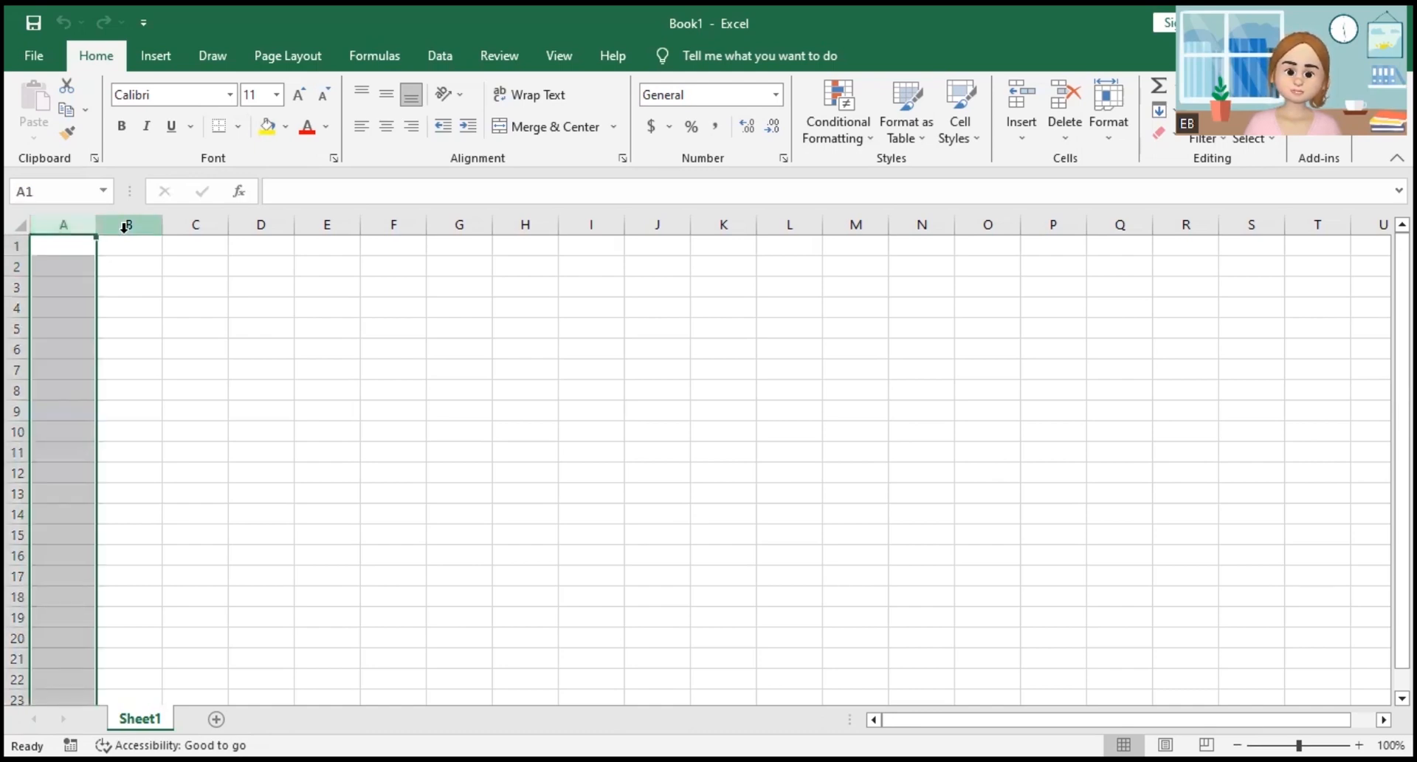
mouse_move(962, 719)
left_mouse_down()
mouse_move(986, 718)
mouse_move(960, 719)
left_mouse_up()
left_click(130, 245)
left_click(19, 242)
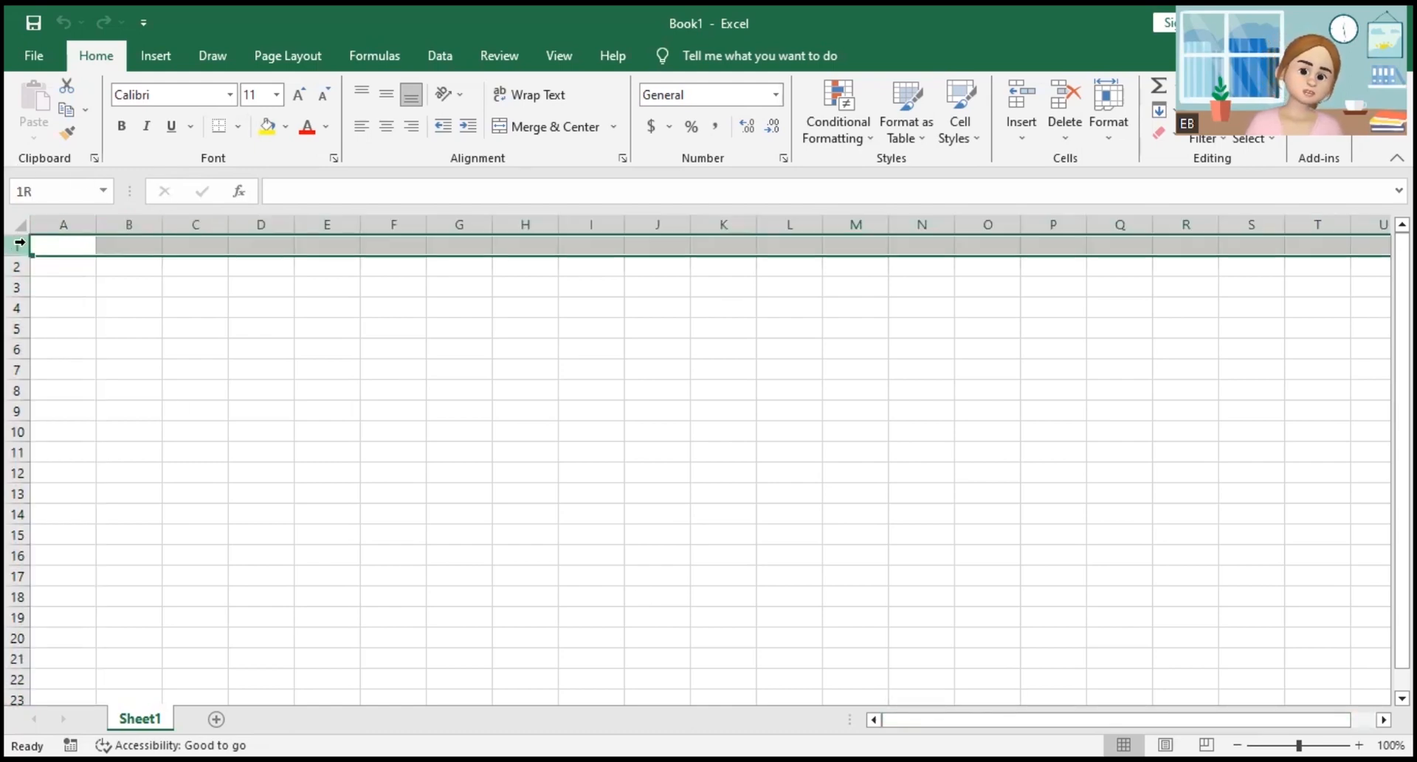
left_click(17, 265)
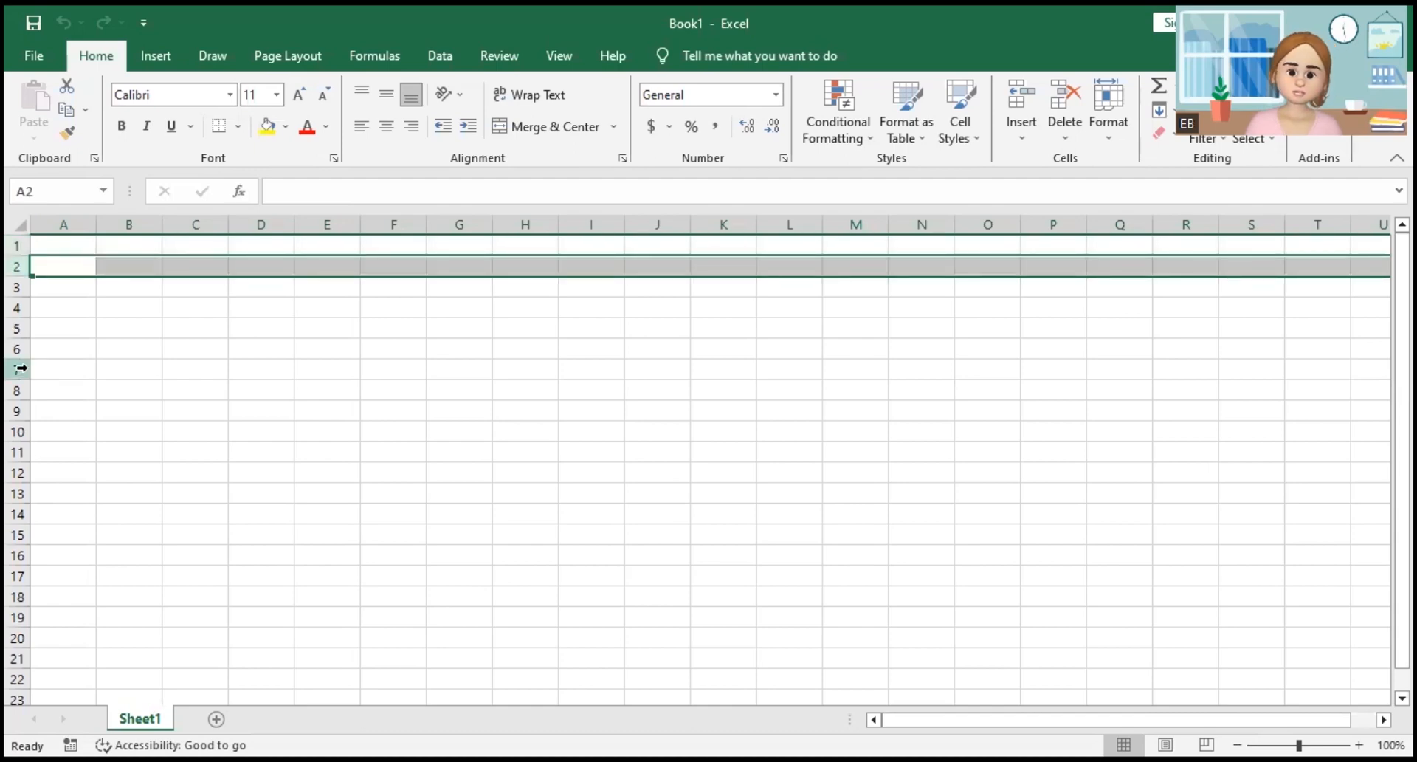
Examine the worksheet's extent at its last row and last column, and return to cell A1.
left_click(266, 318)
key("ctrl+Down")
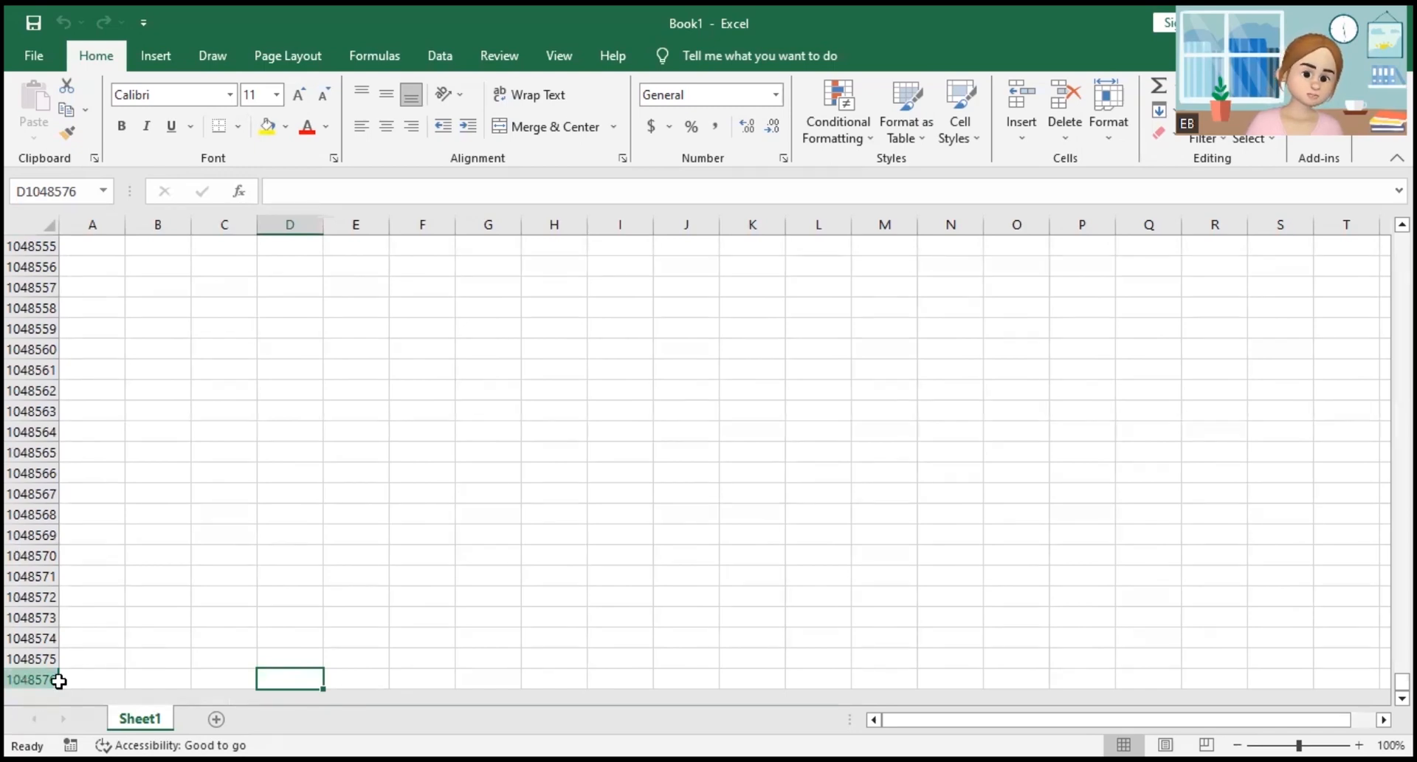
key("ctrl+Right")
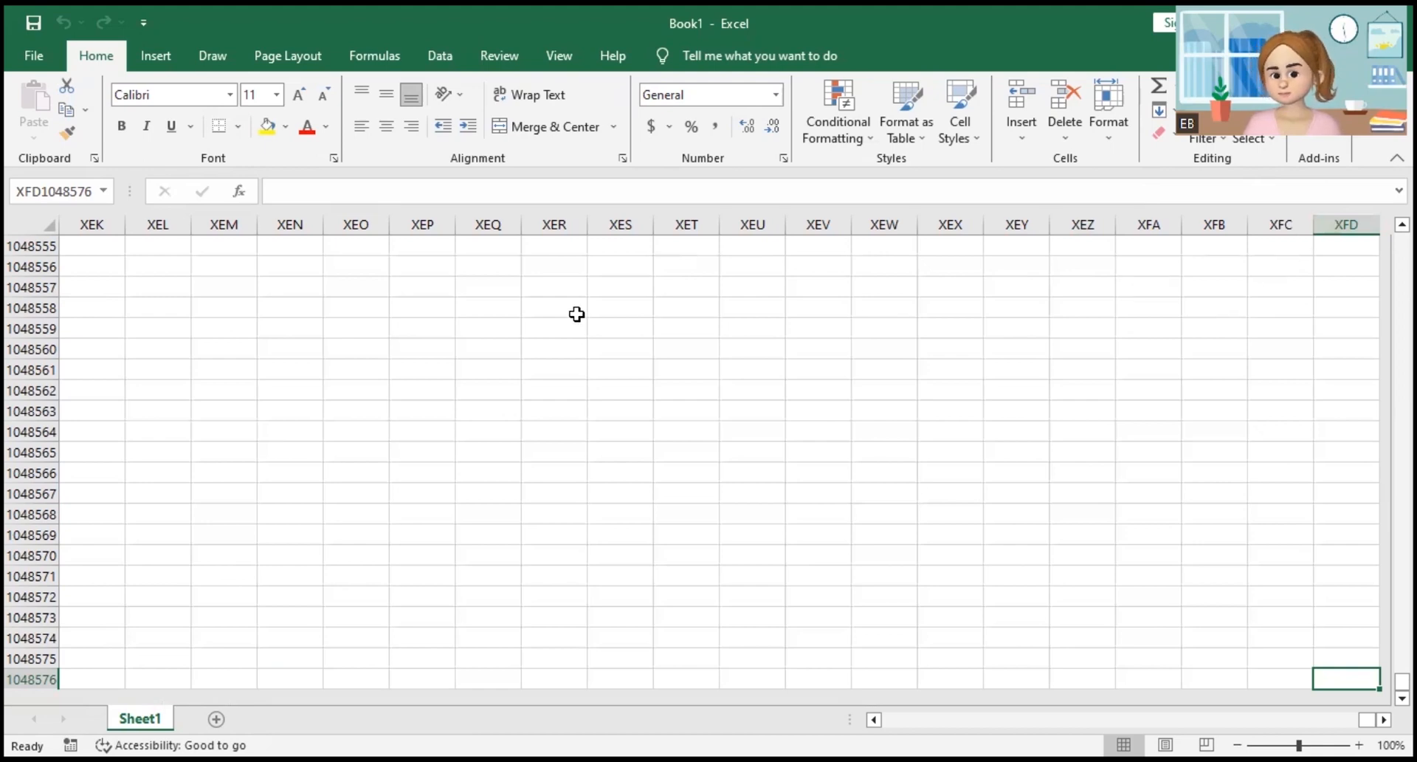
key("ctrl+Home")
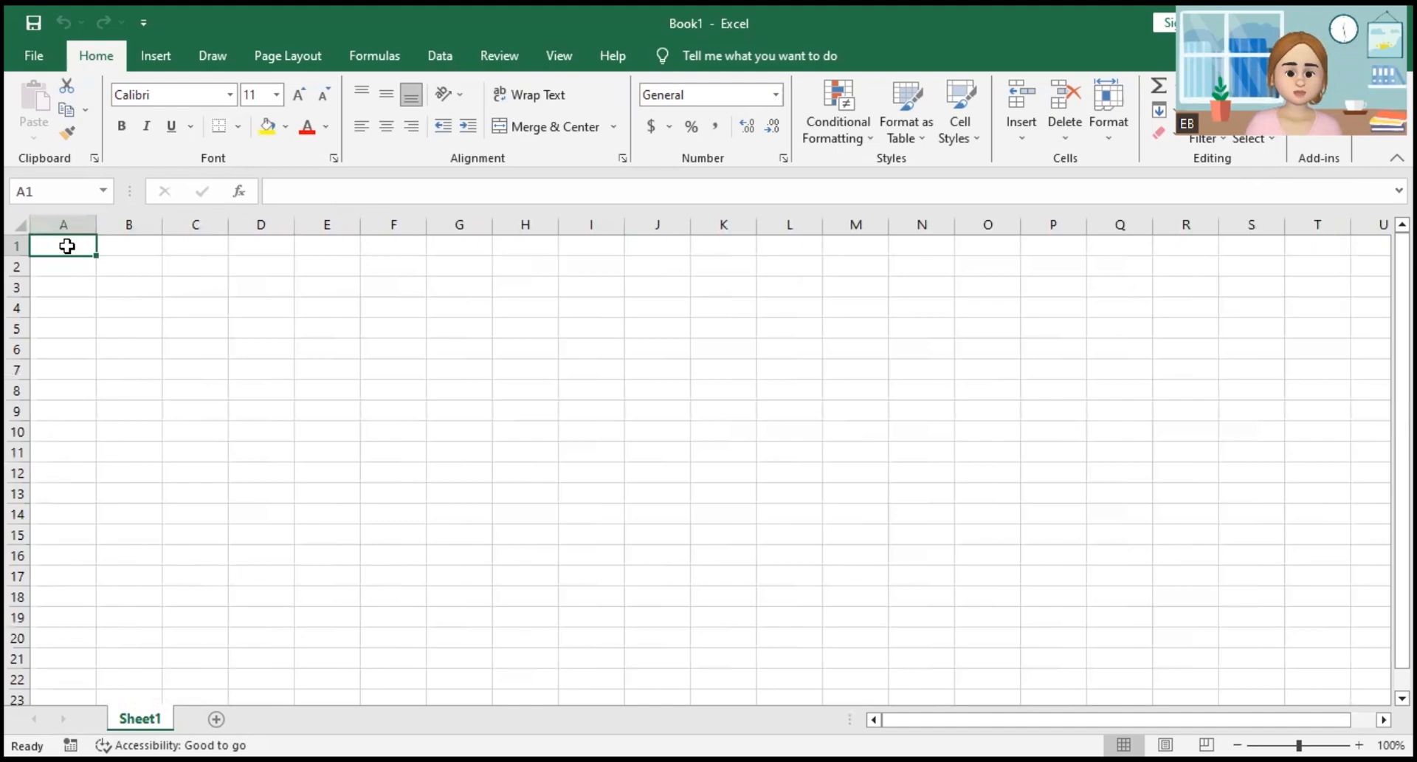
Select the whole of row 1 and the whole of column A in turn to compare rows with columns.
left_click(19, 246)
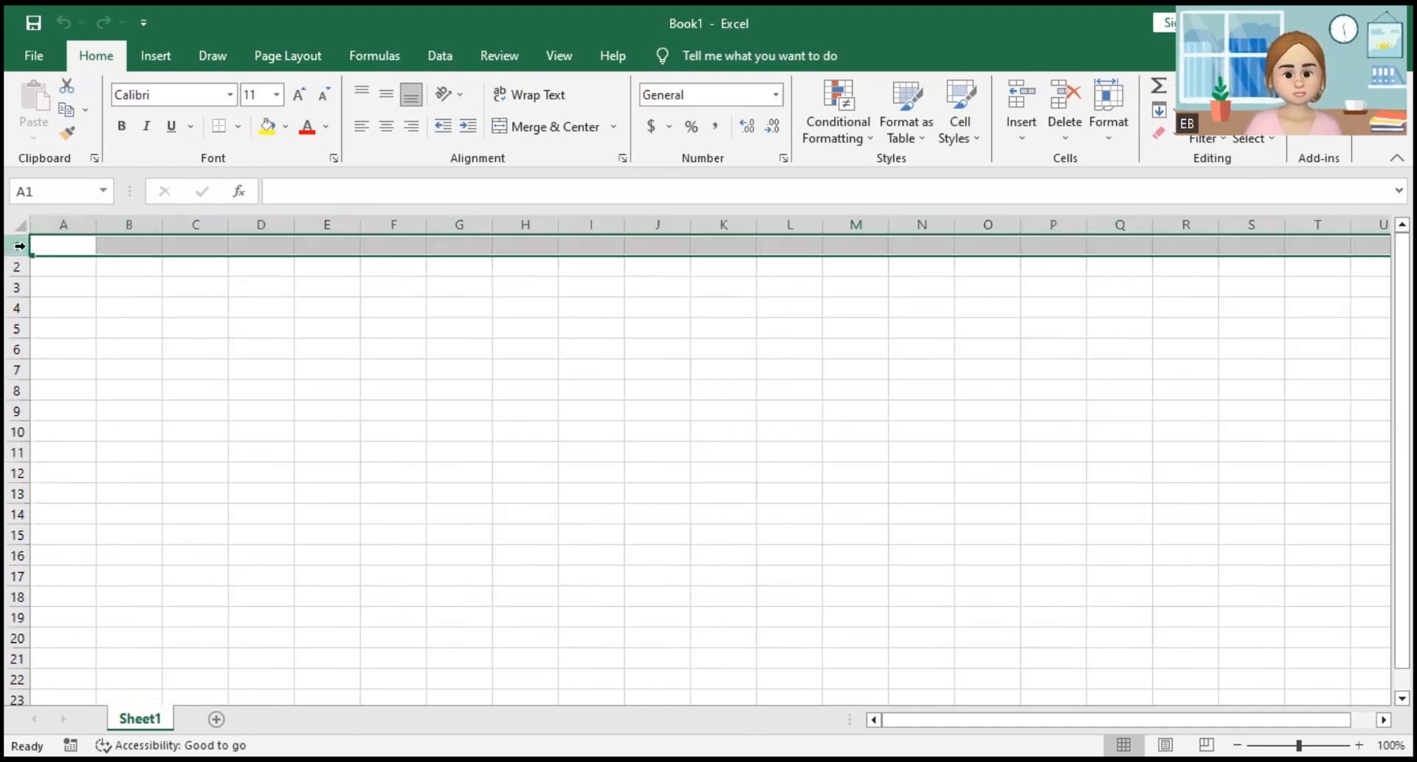
left_click(58, 222)
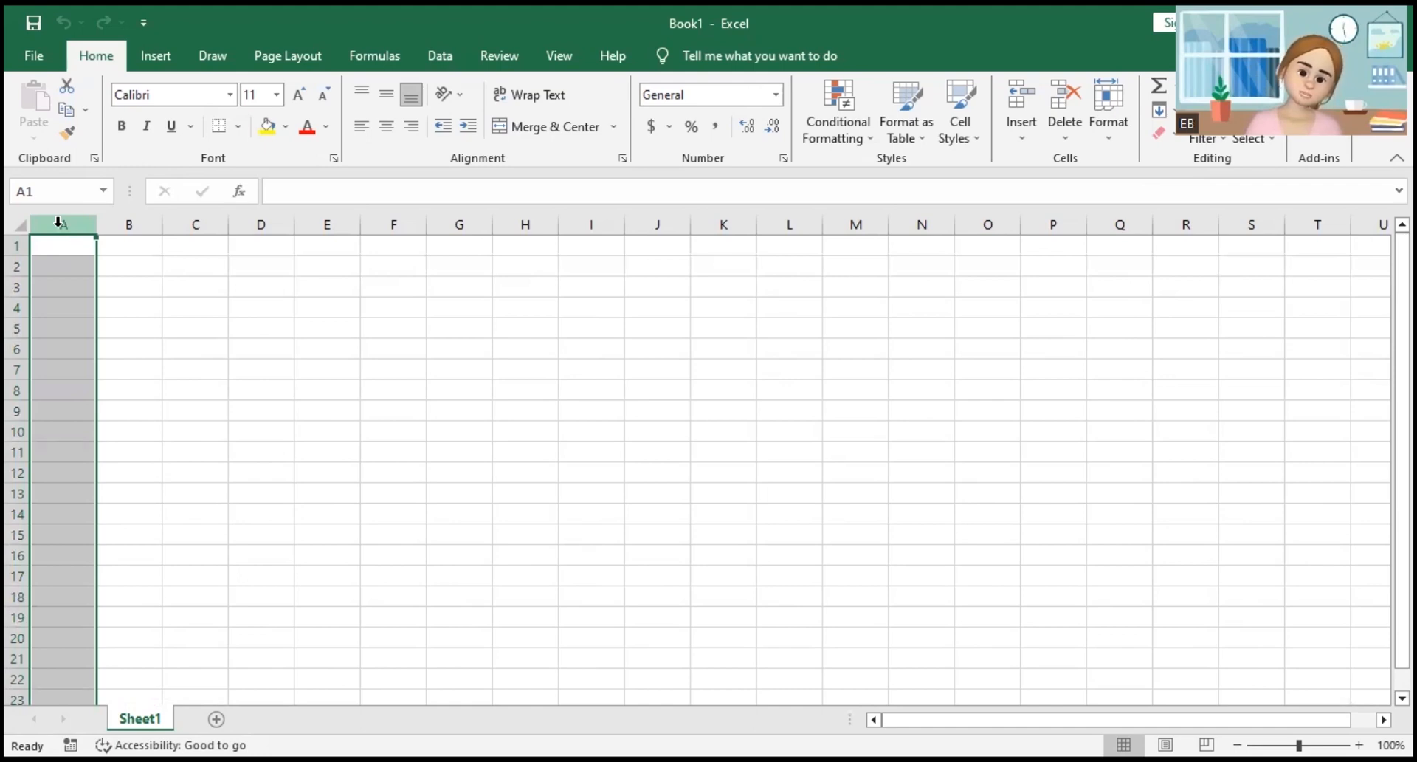
left_click(122, 247)
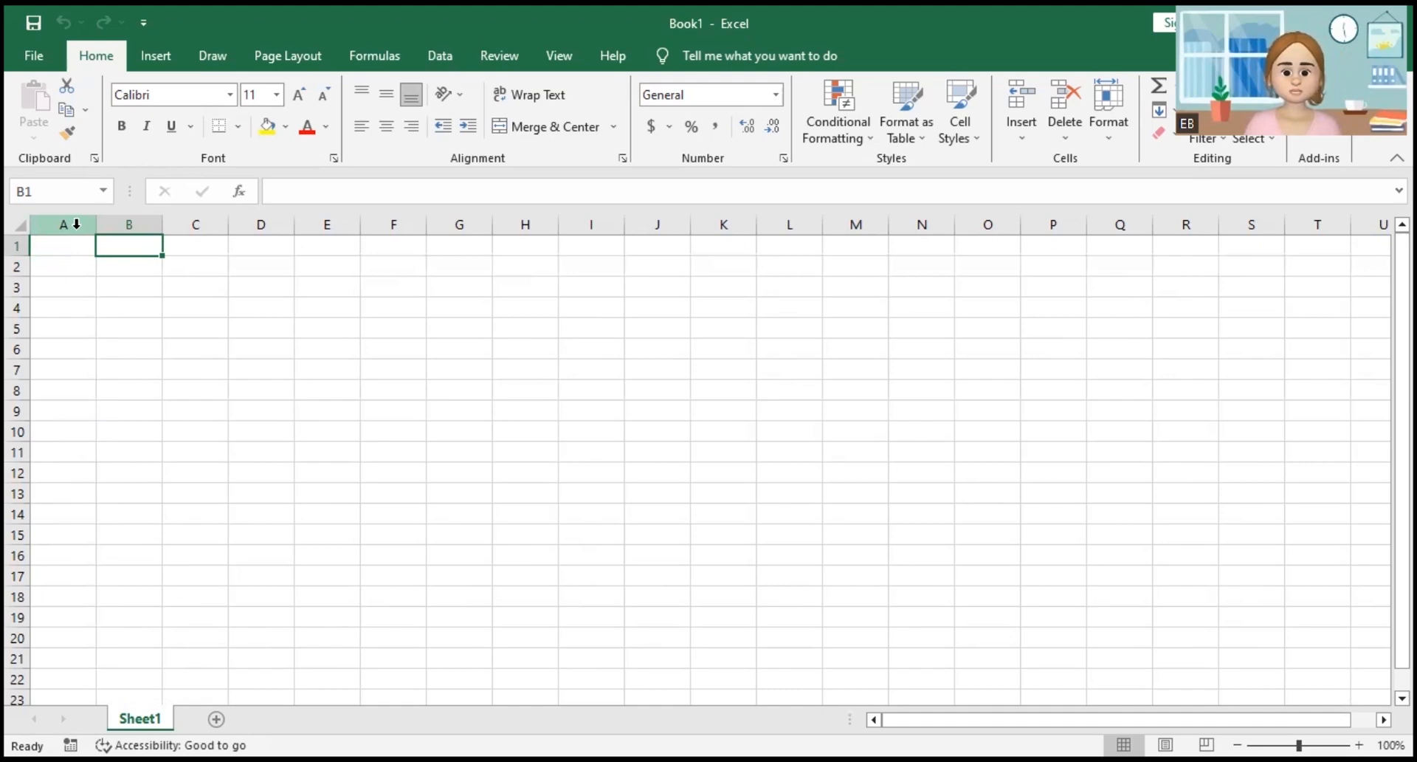
left_click(76, 224)
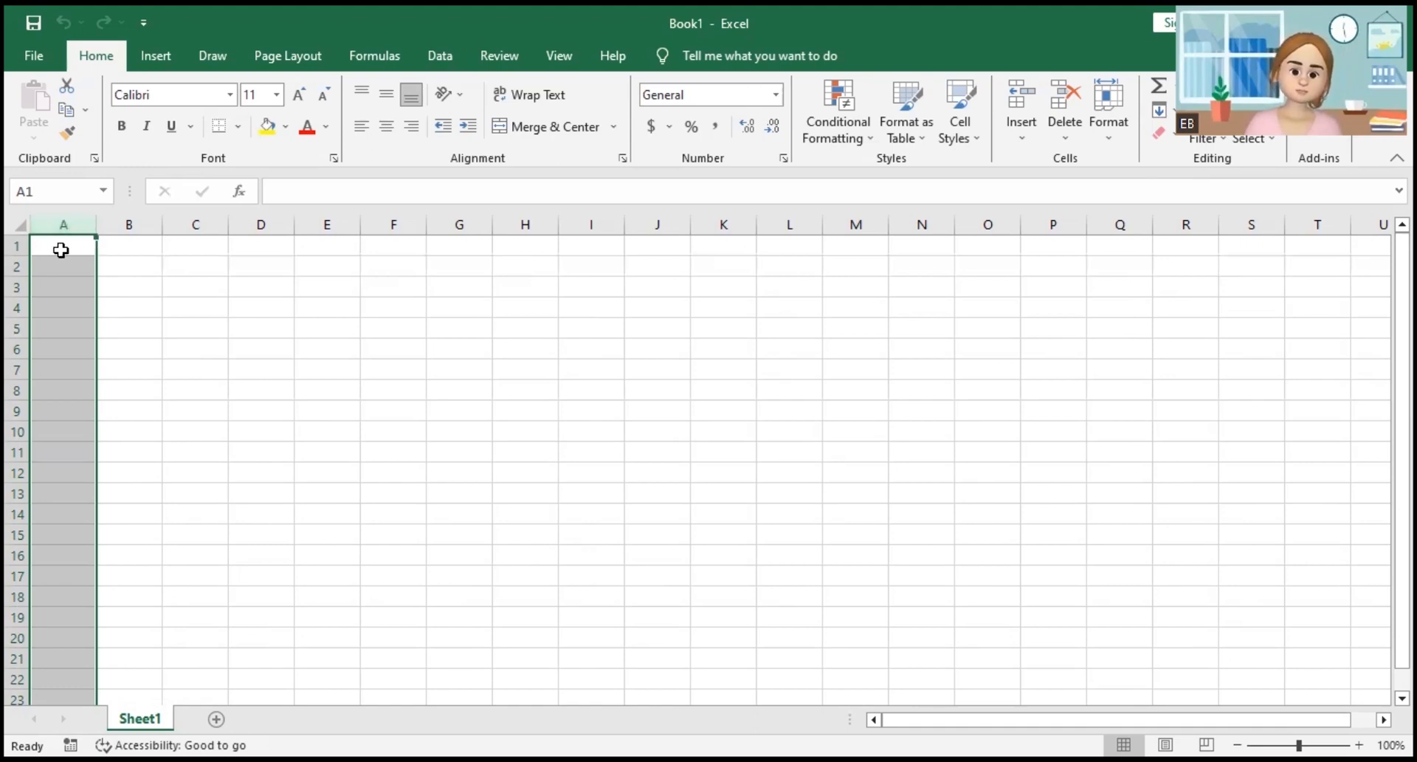
left_click(19, 248)
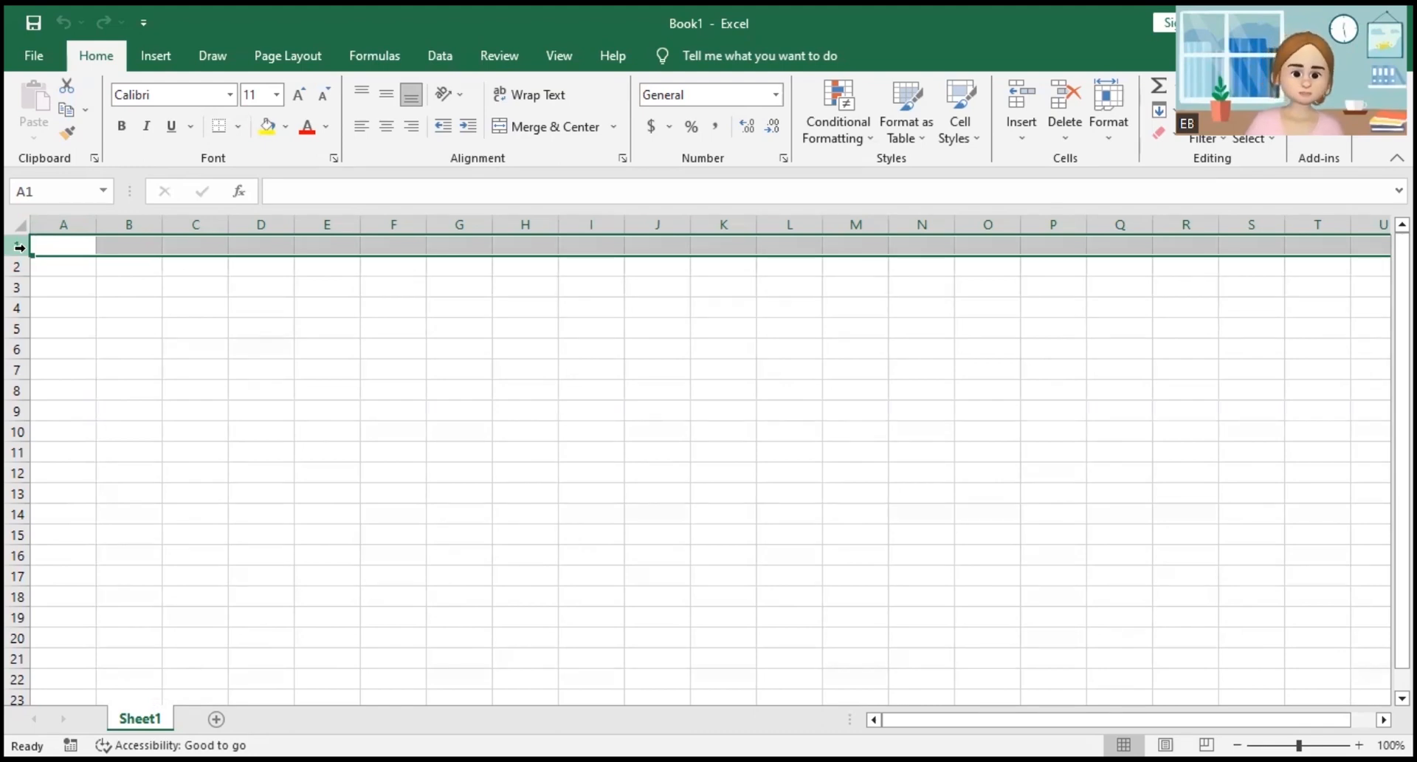
Enter "Hello Everyone, how are you" in cell A1.
left_click(51, 249)
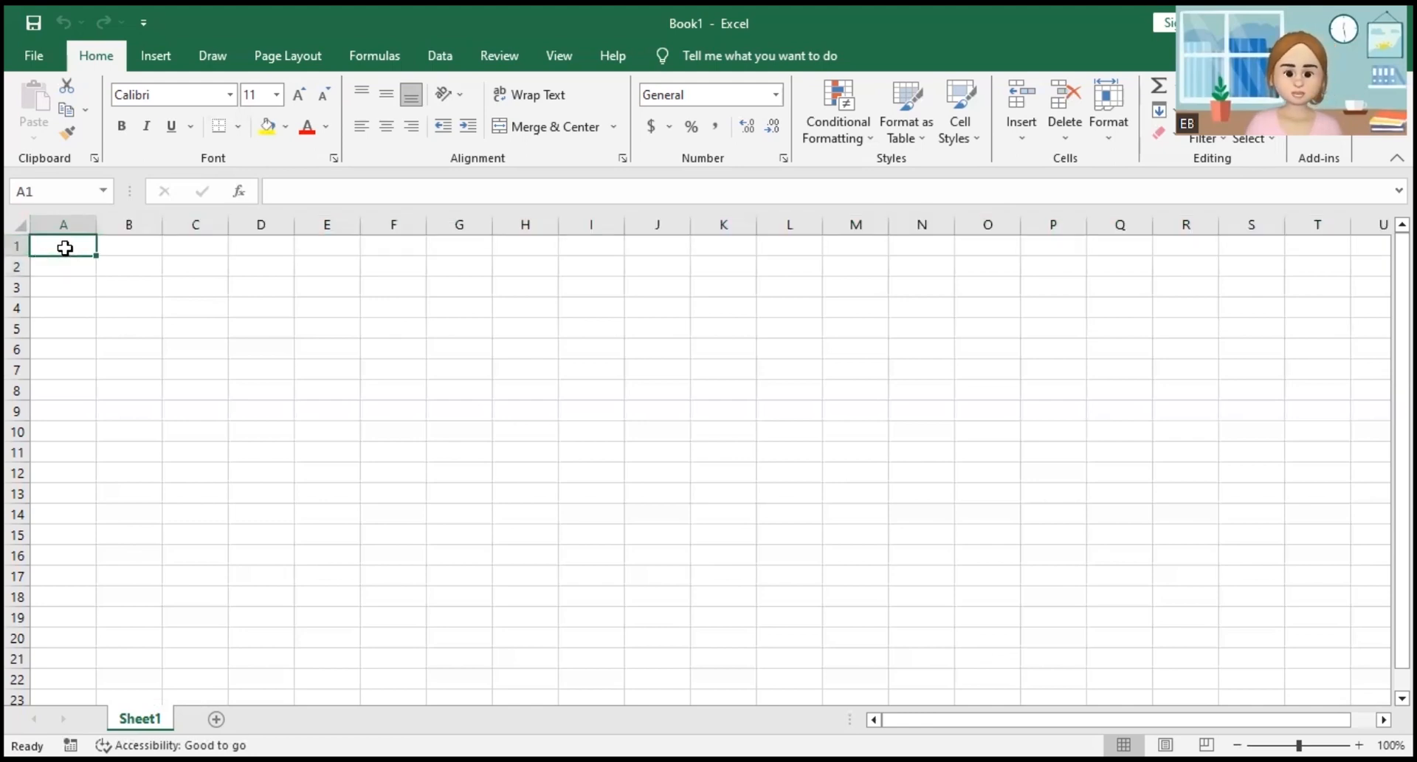
type("Hello Everyone, how are you")
key("Return")
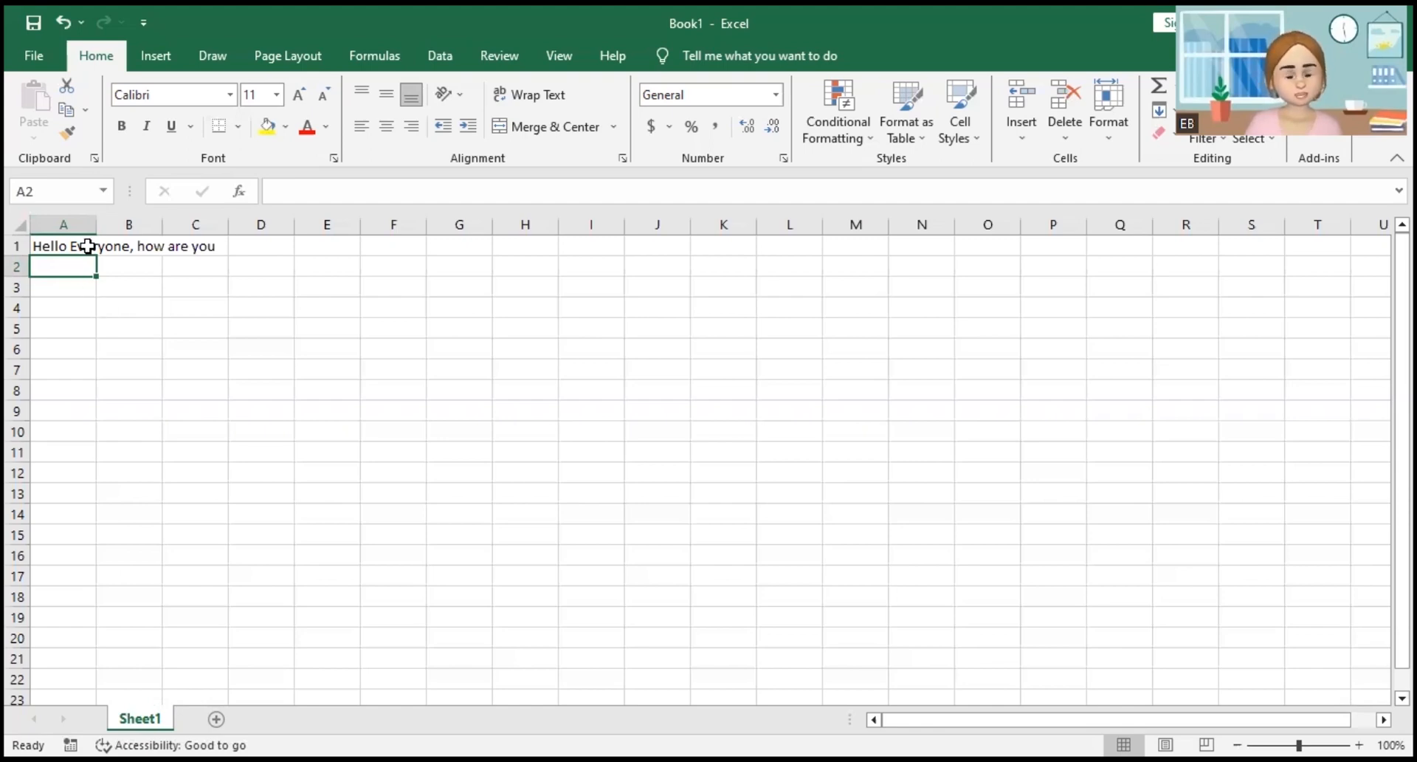
Examine which cell holds the overflowing greeting by selecting column A and cells A1, A2 and B1.
left_click(85, 219)
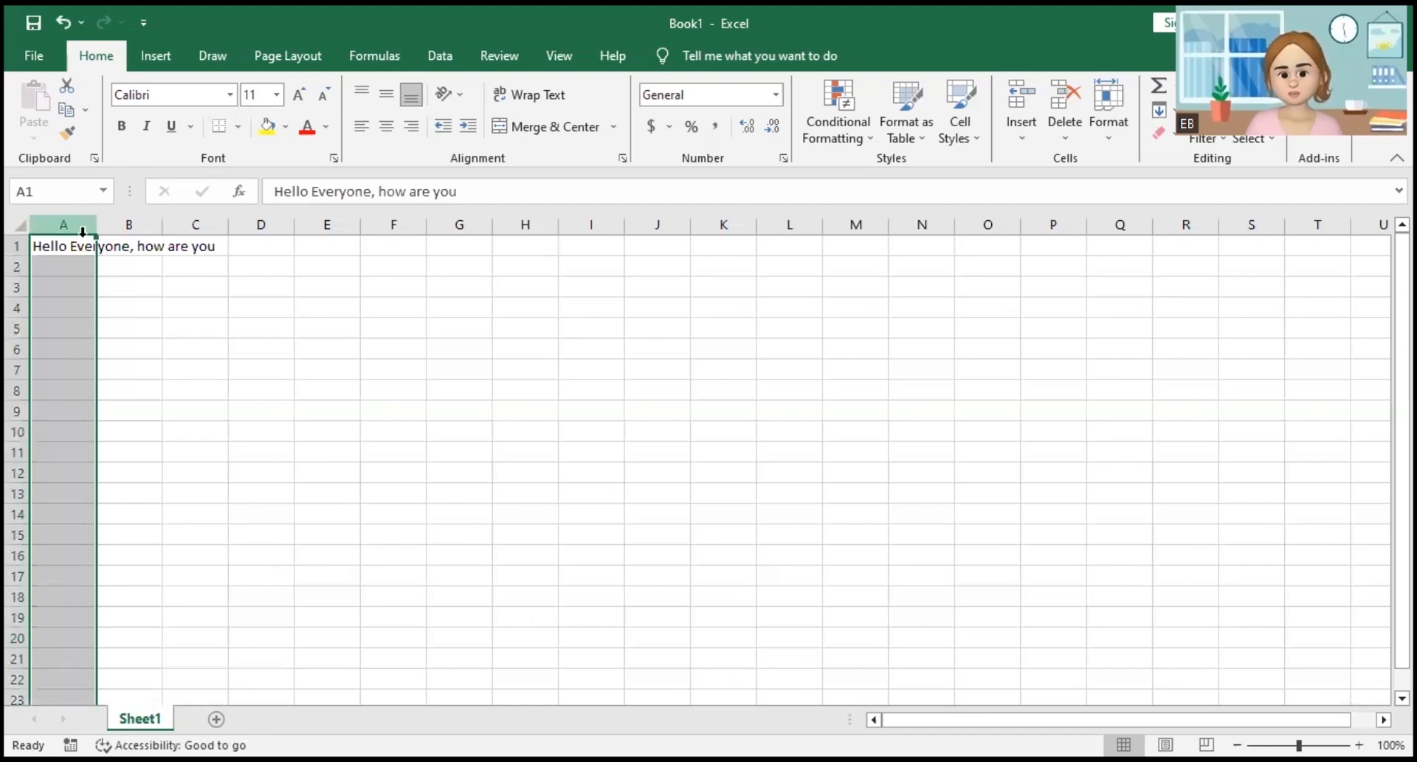
left_click(77, 240)
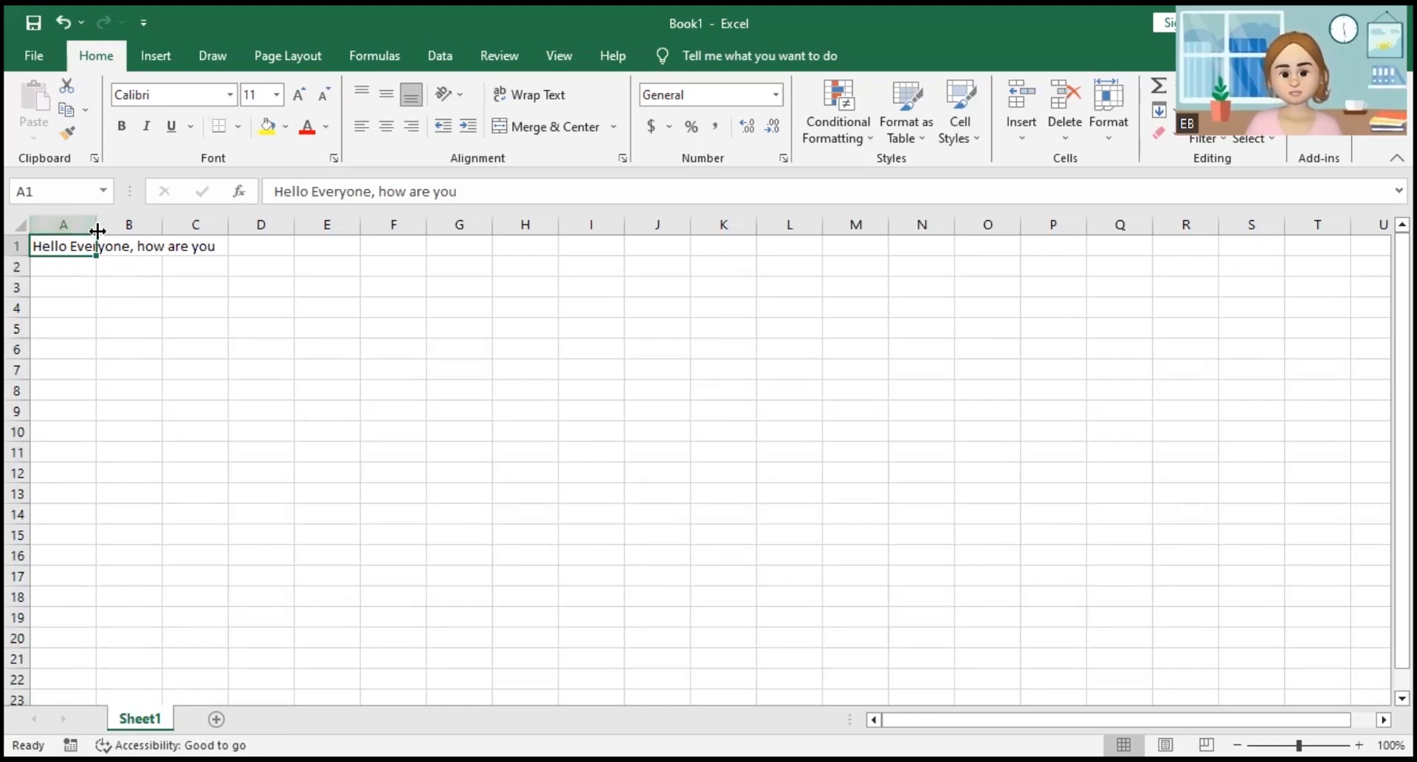
left_click(74, 266)
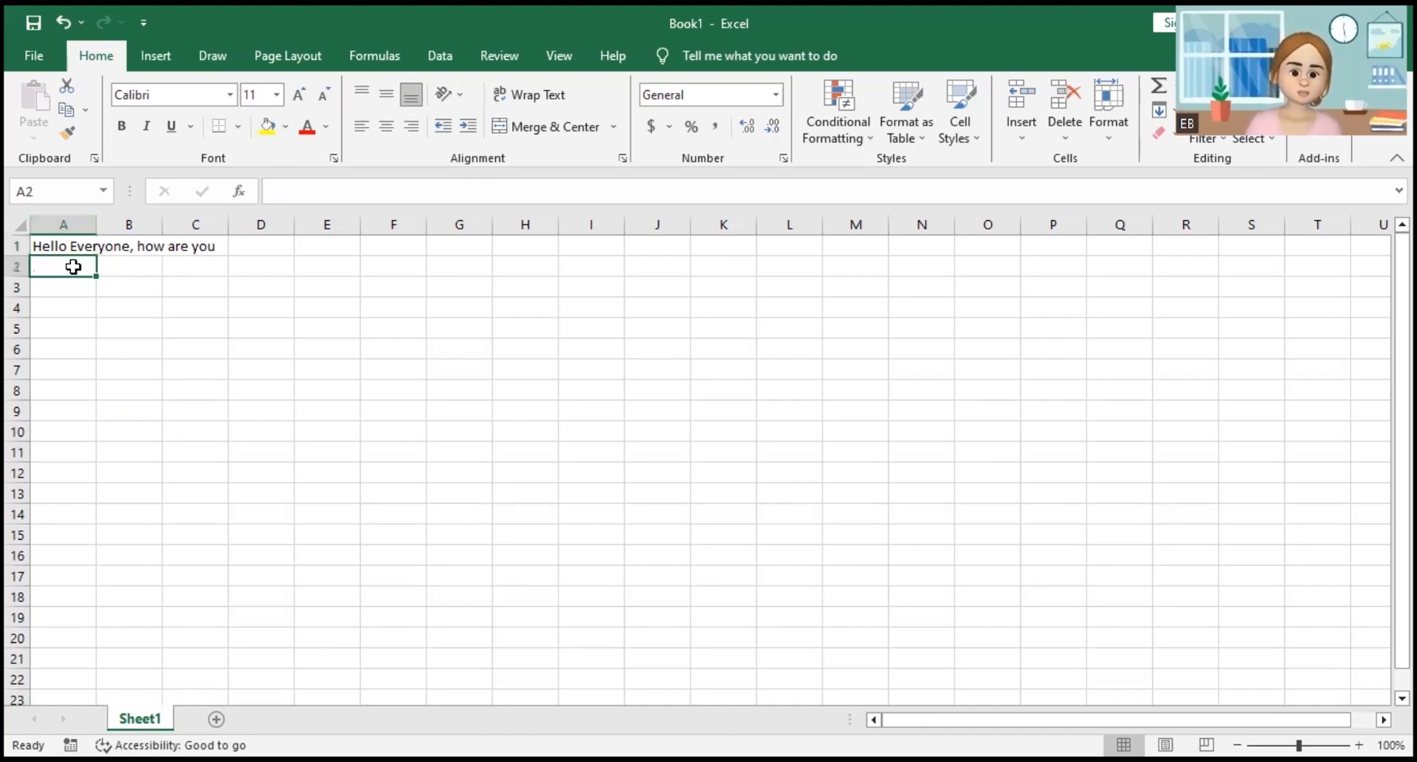
left_click(133, 250)
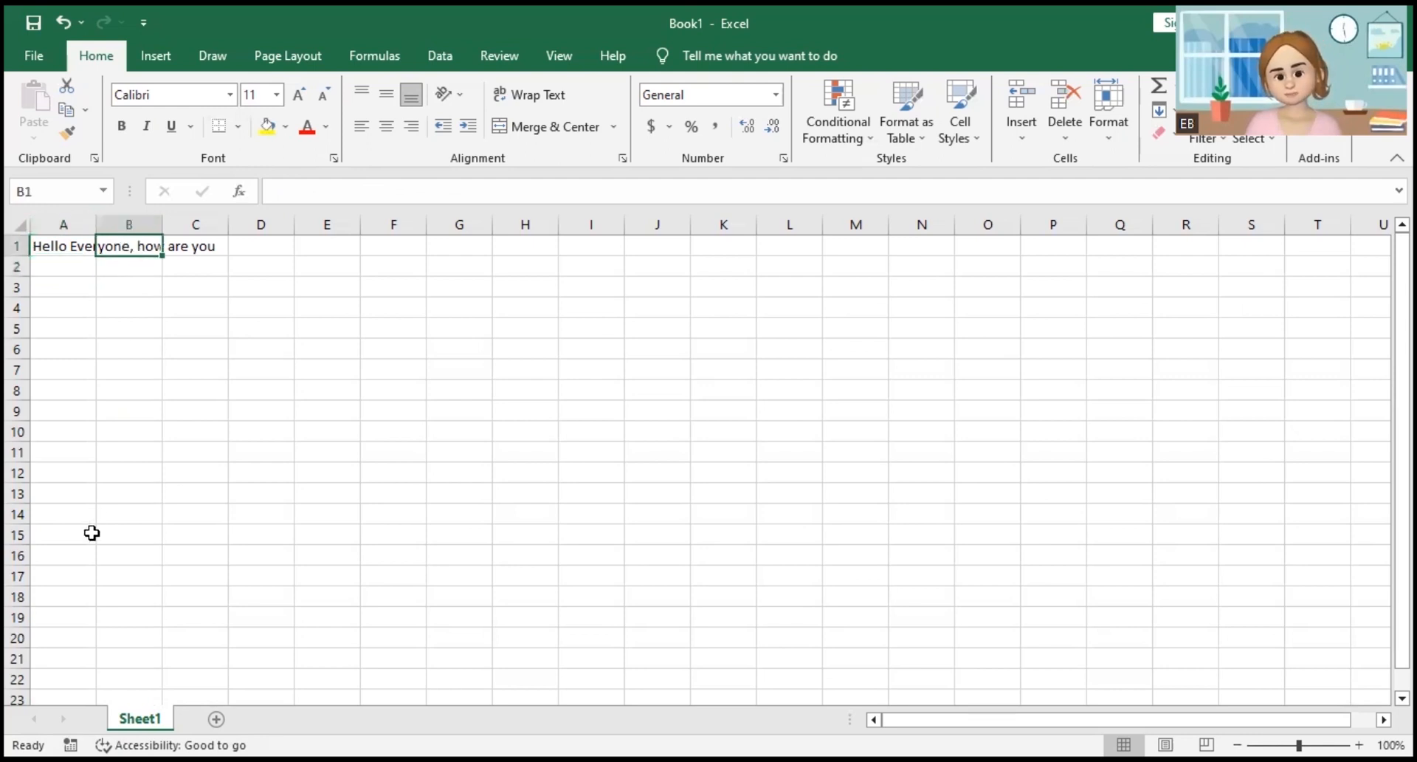
left_click(68, 245)
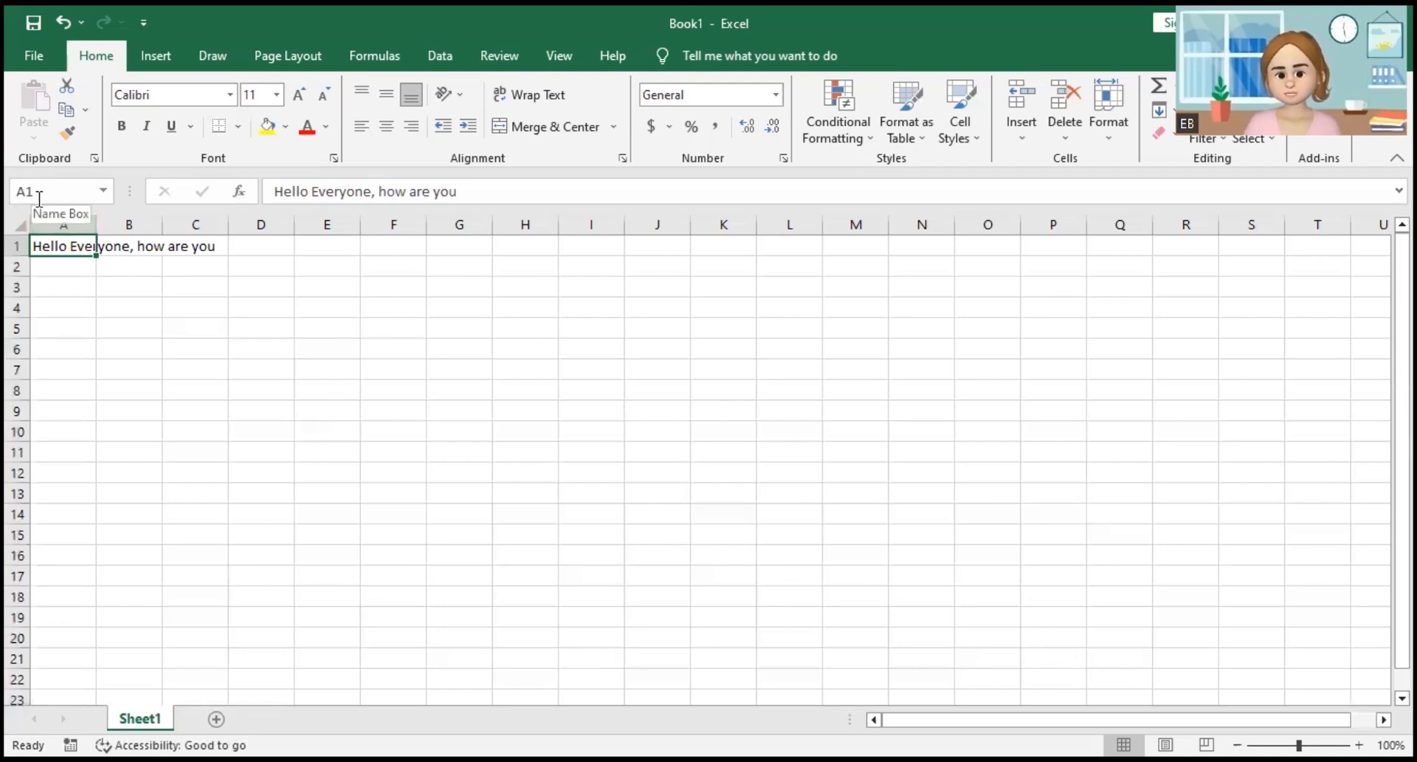
Enter "Hi" in cell B1.
left_click(138, 245)
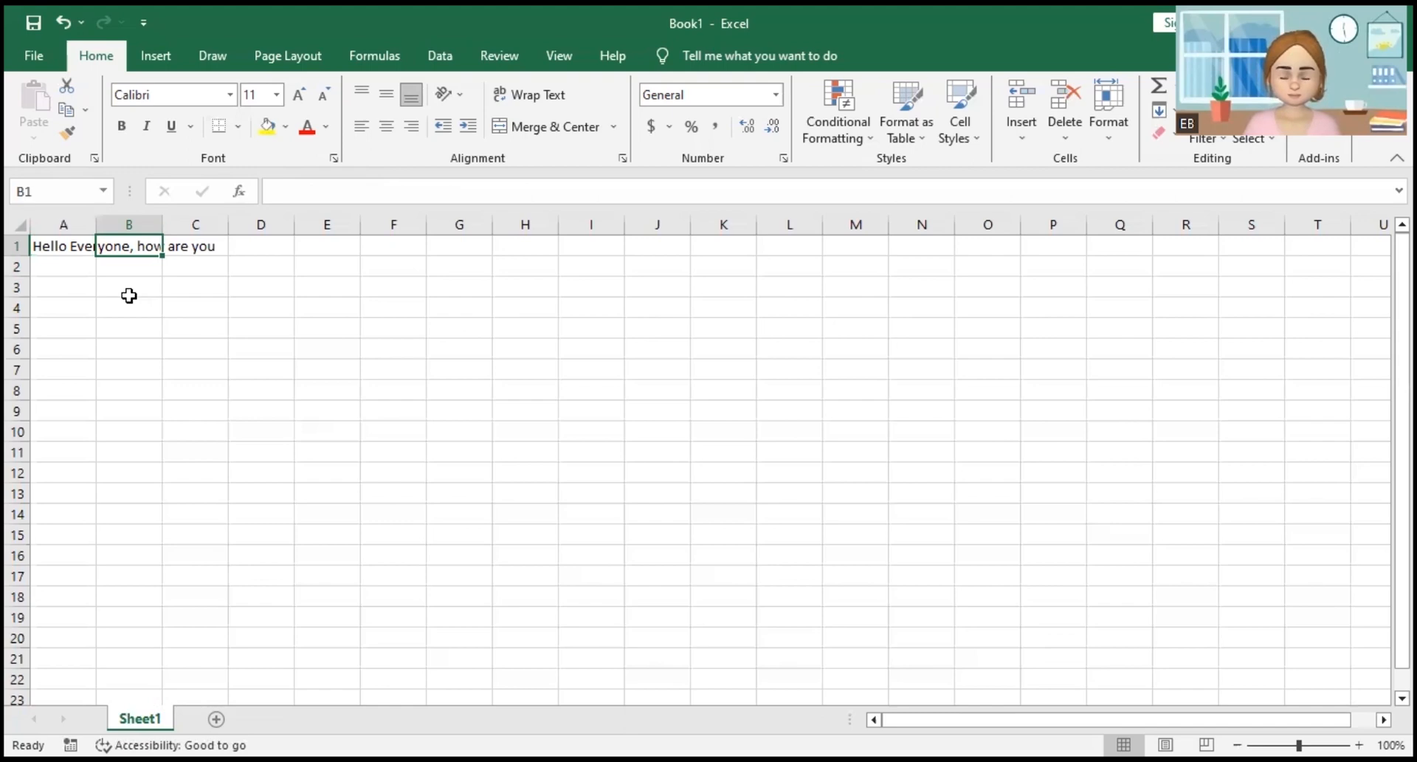
type("Hi")
key("Return")
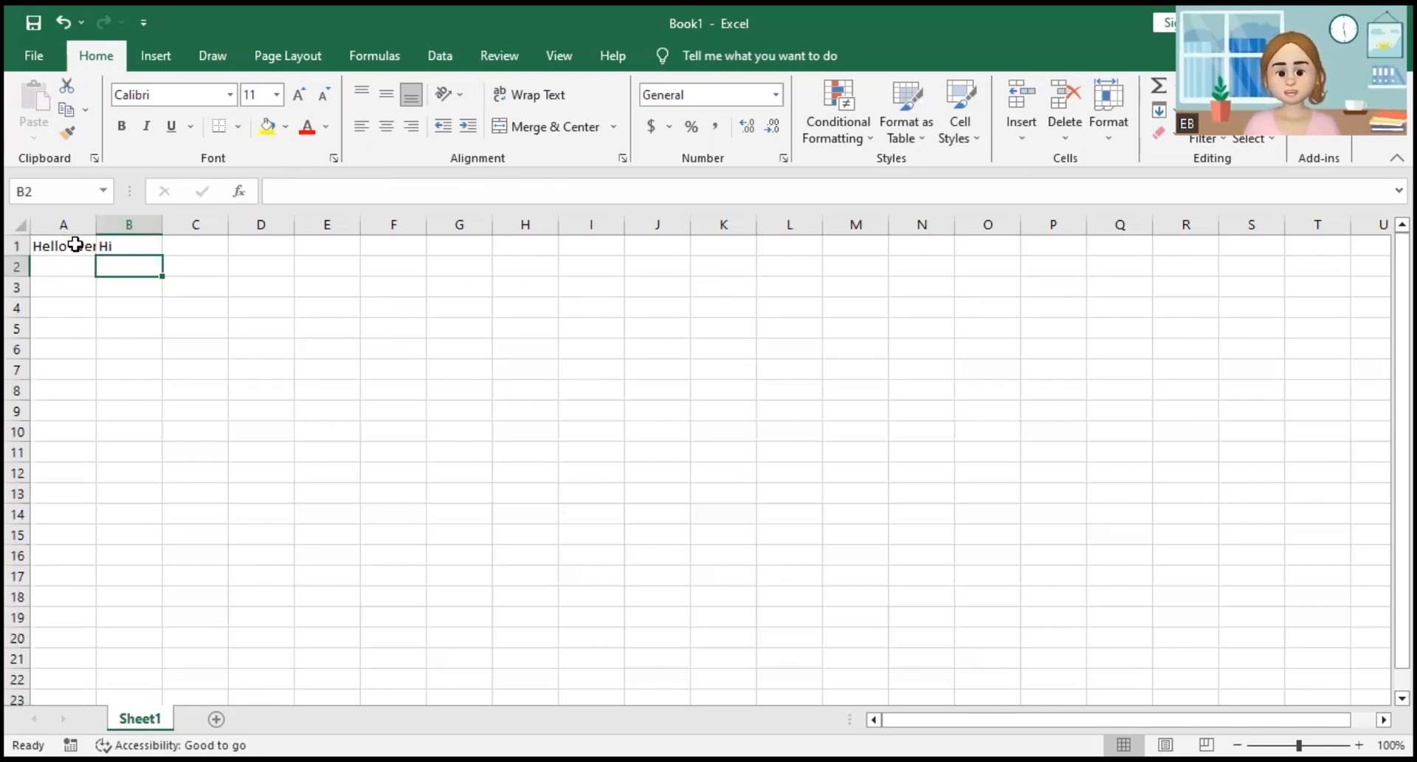
Widen column A until the full greeting fits and roughly double the height of row 1.
left_click(118, 243)
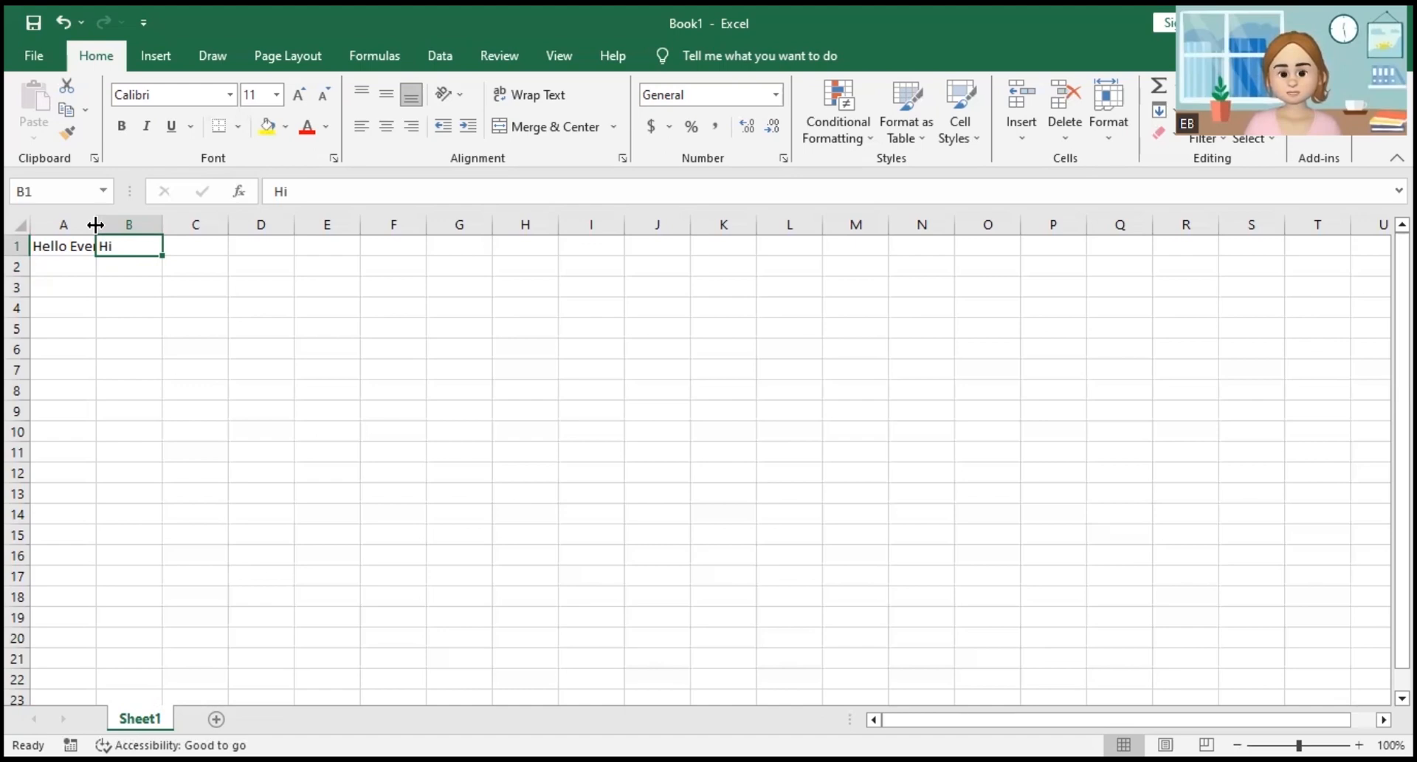
left_click_drag(95, 225, 242, 223)
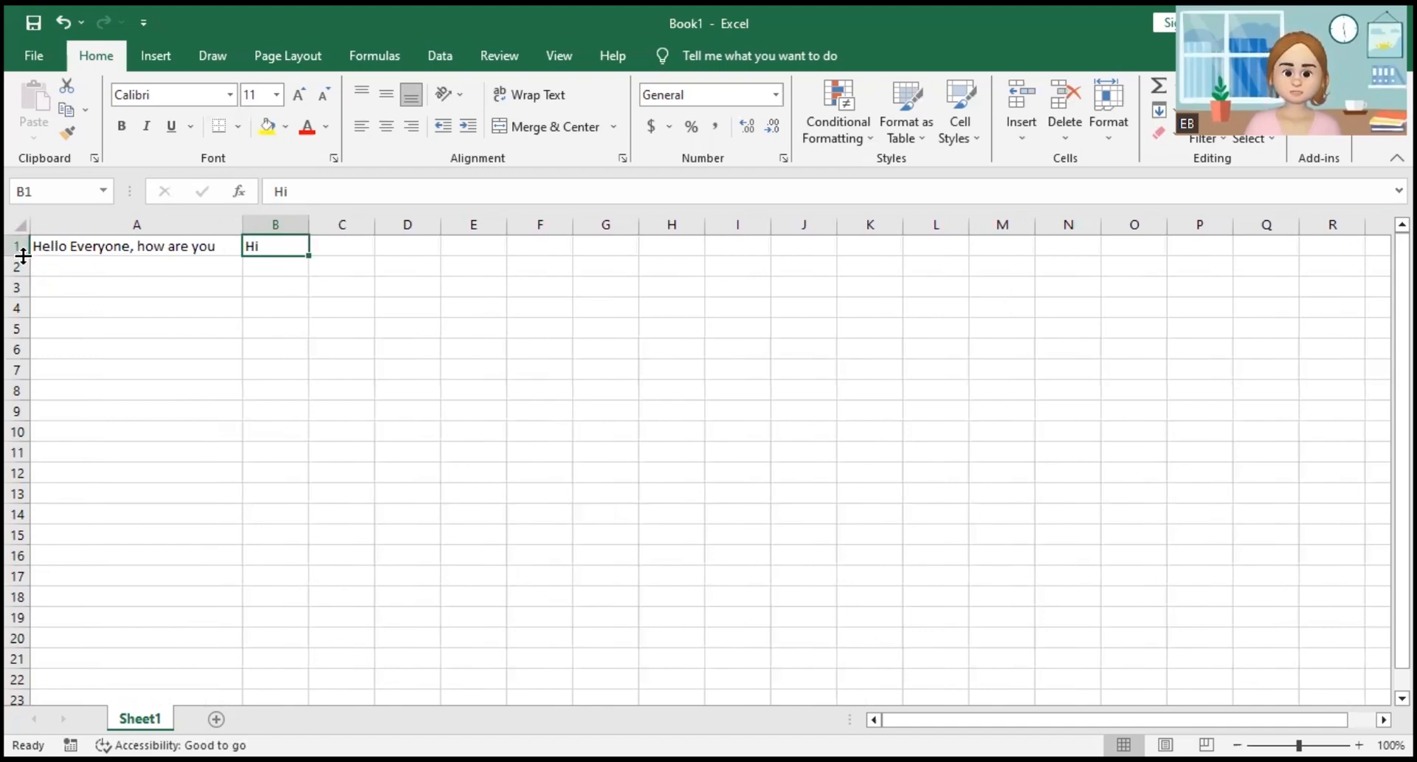
left_click_drag(23, 256, 23, 285)
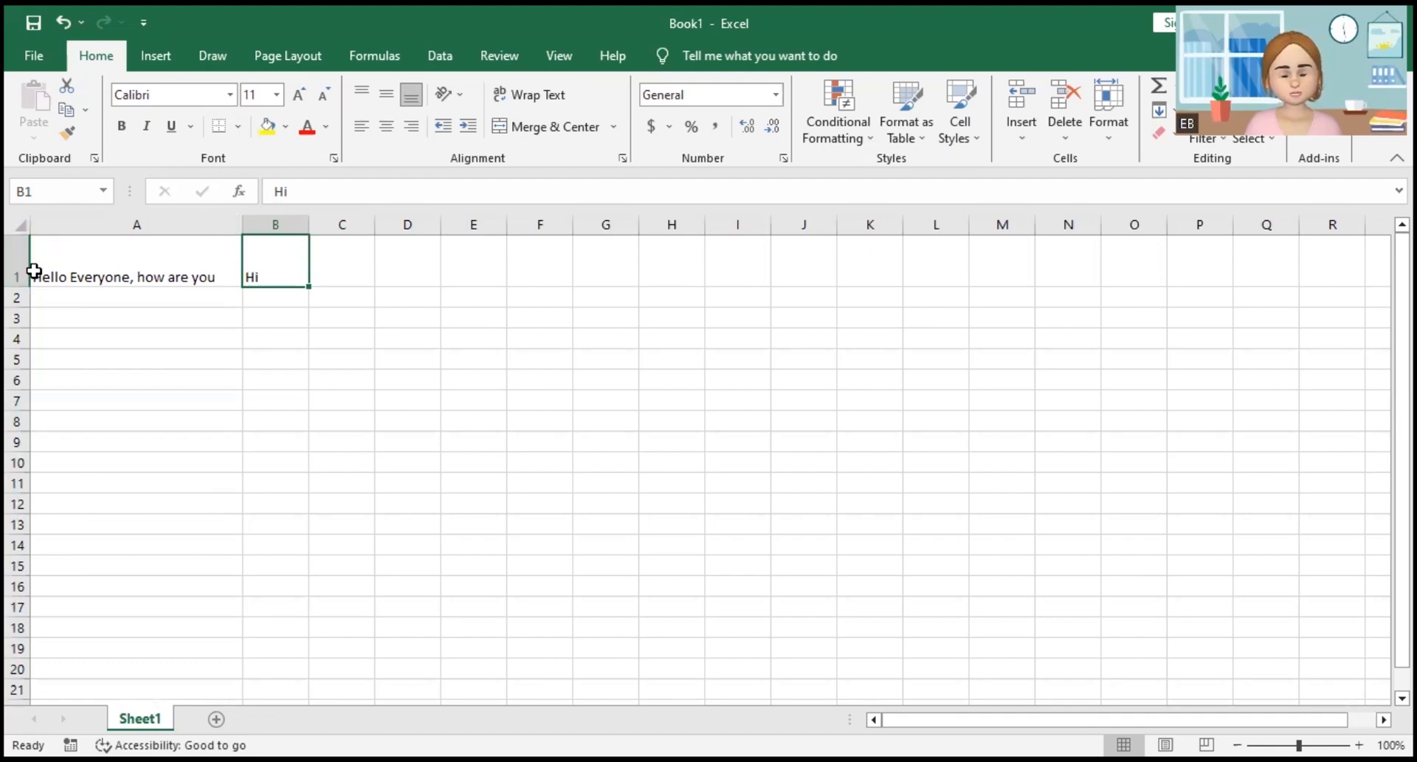
Undo the row 1 height change and the column A width changes.
key("ctrl+z")
key("ctrl+z")
key("ctrl+z")
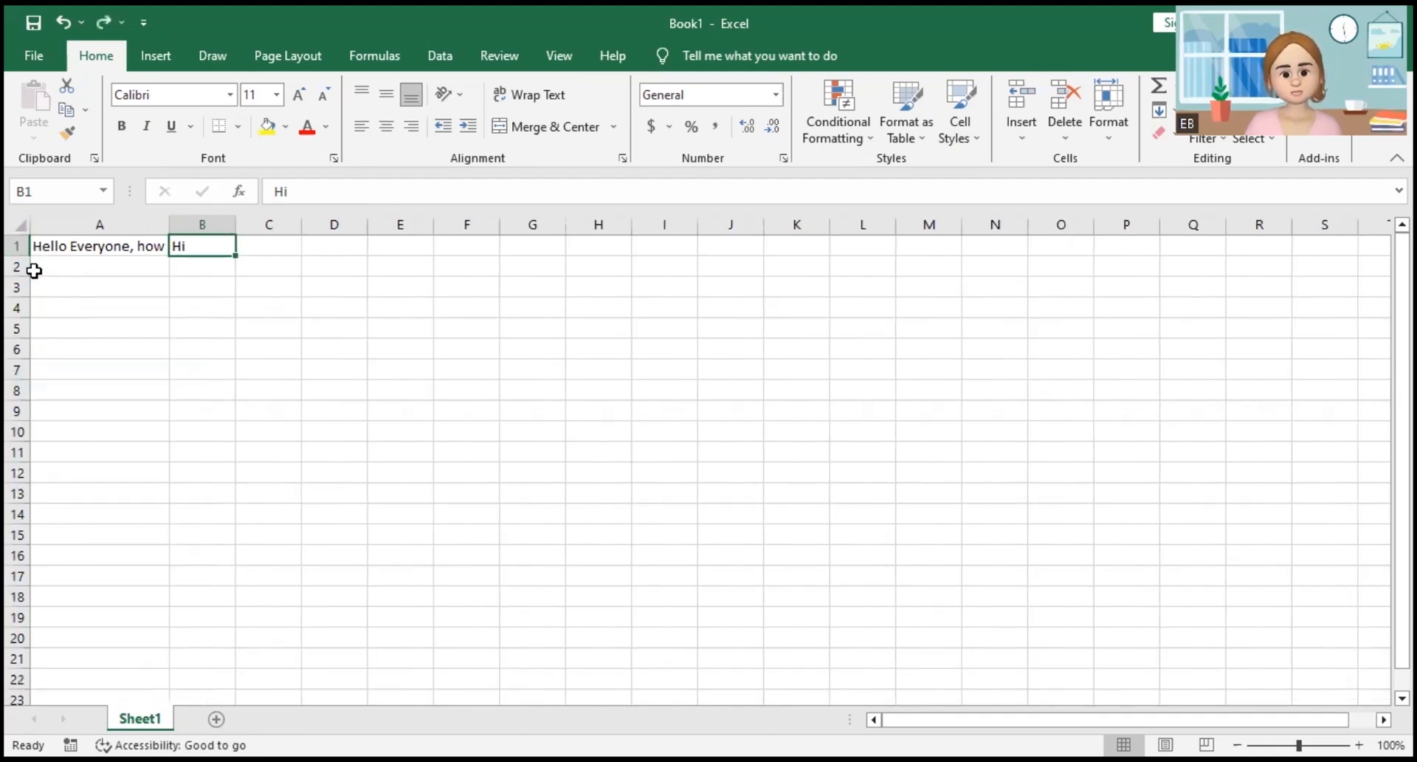
key("ctrl+z")
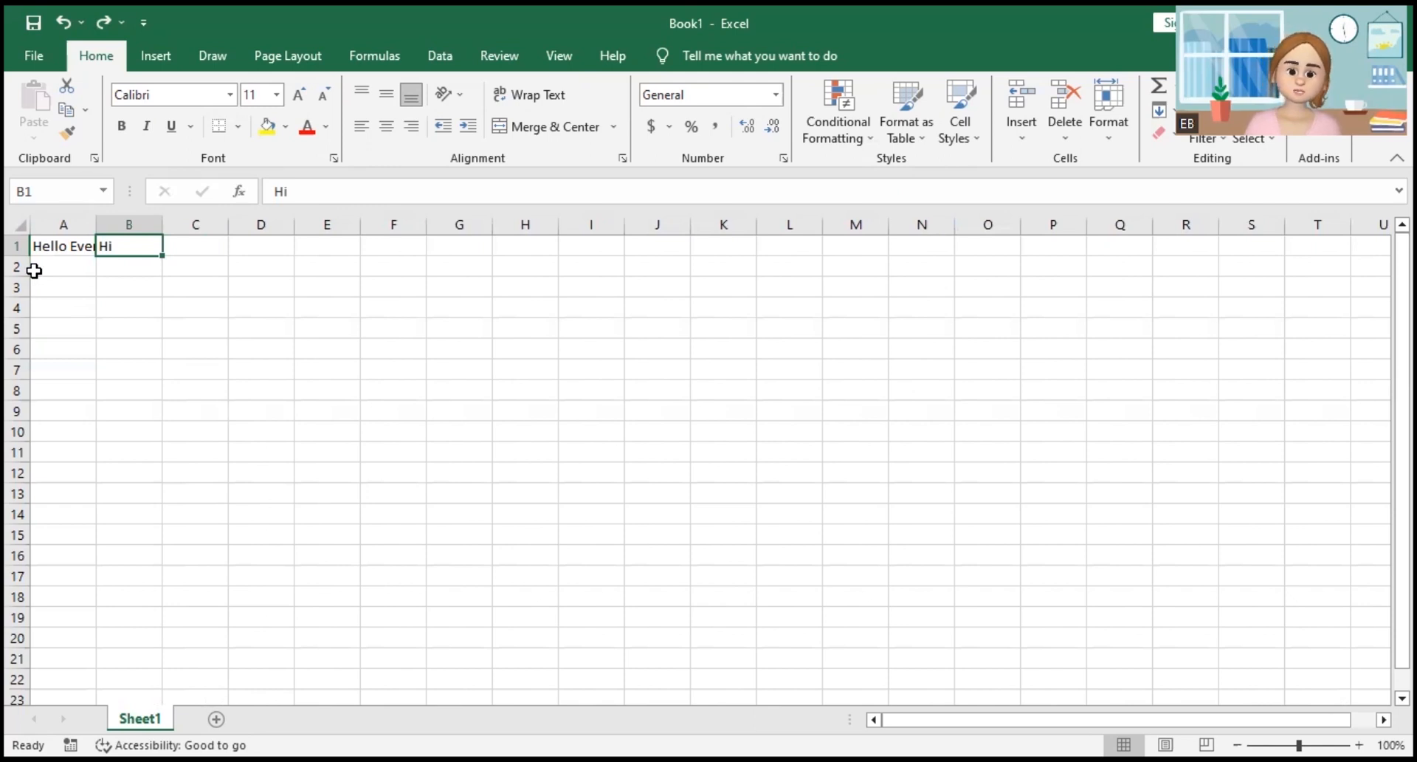
Try clearing cell B1 and widening column A to fit the greeting, and undo both changes.
key("Delete")
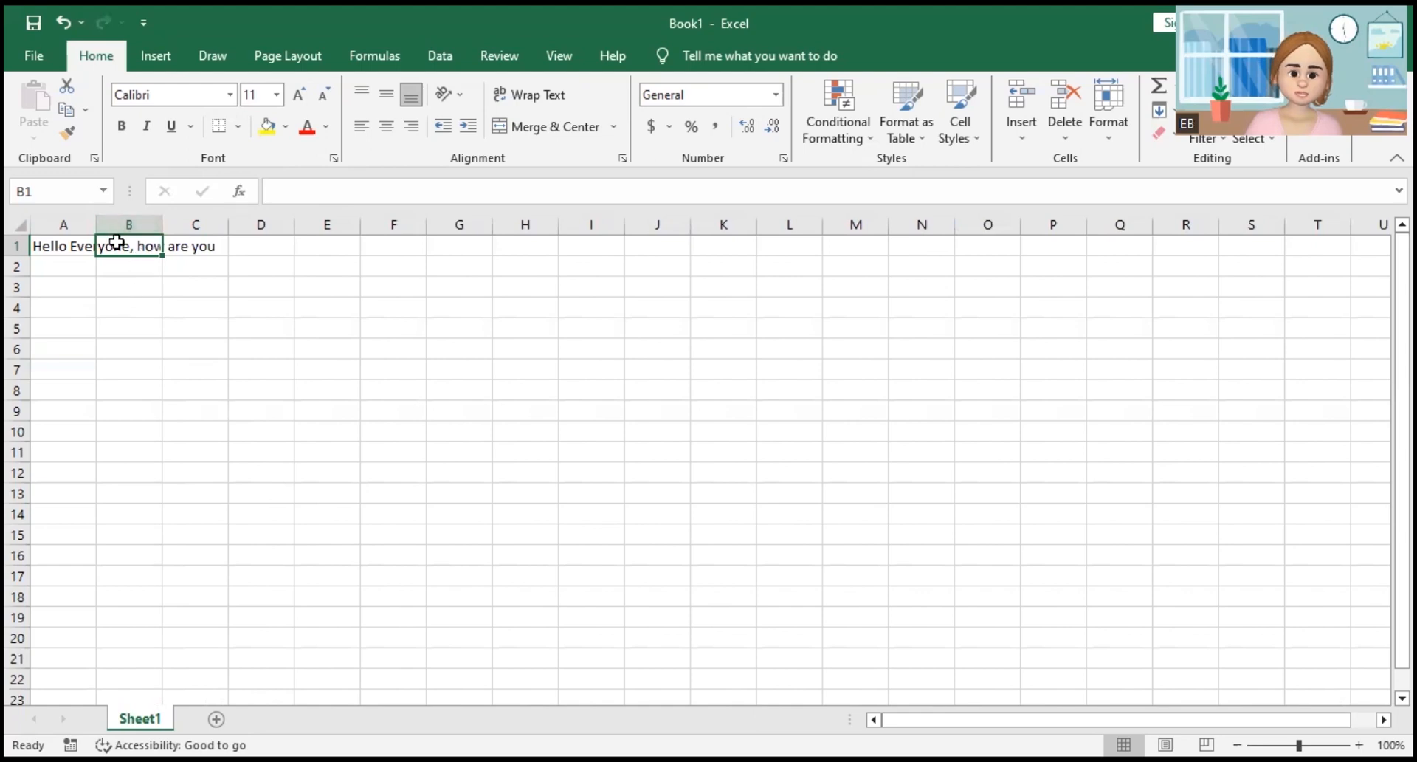
left_click_drag(173, 221, 223, 221)
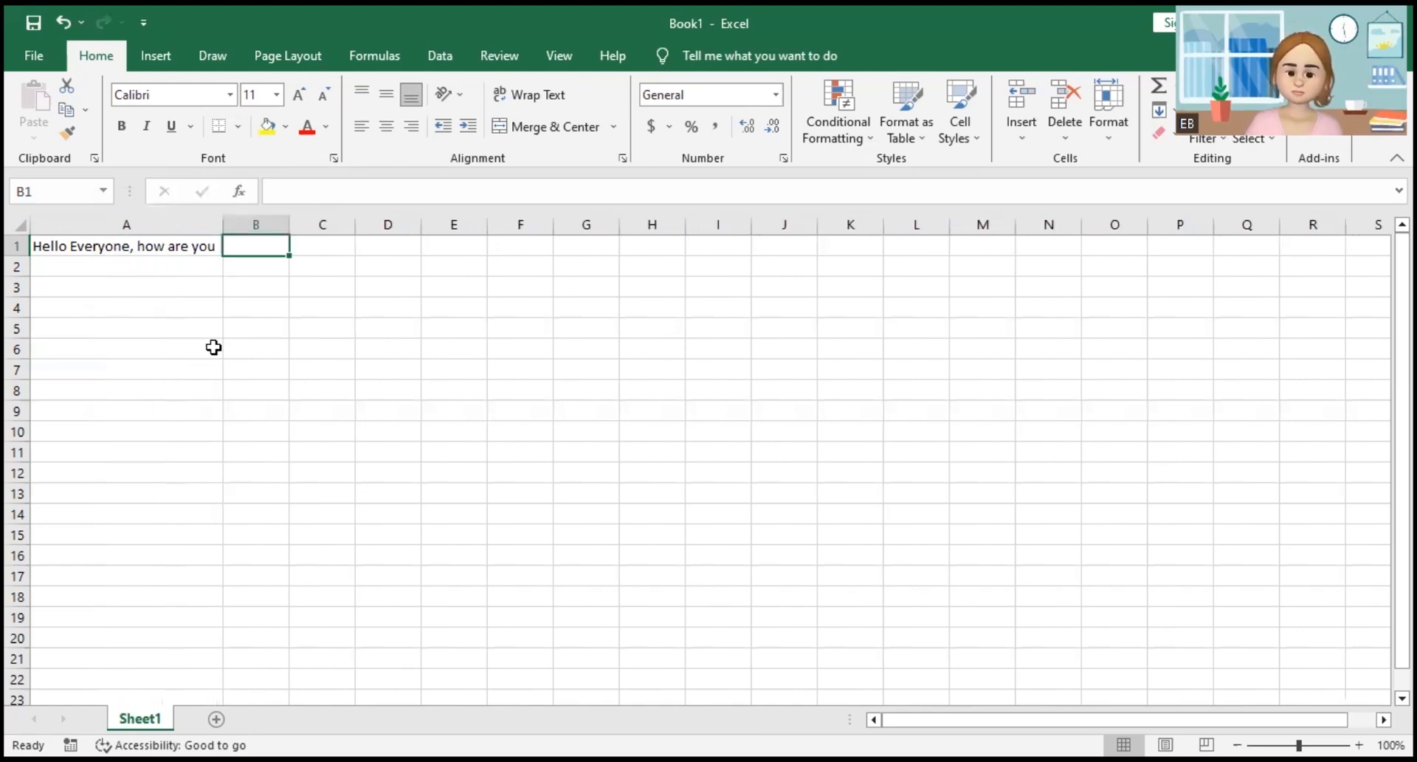
key("ctrl+z")
key("ctrl+z")
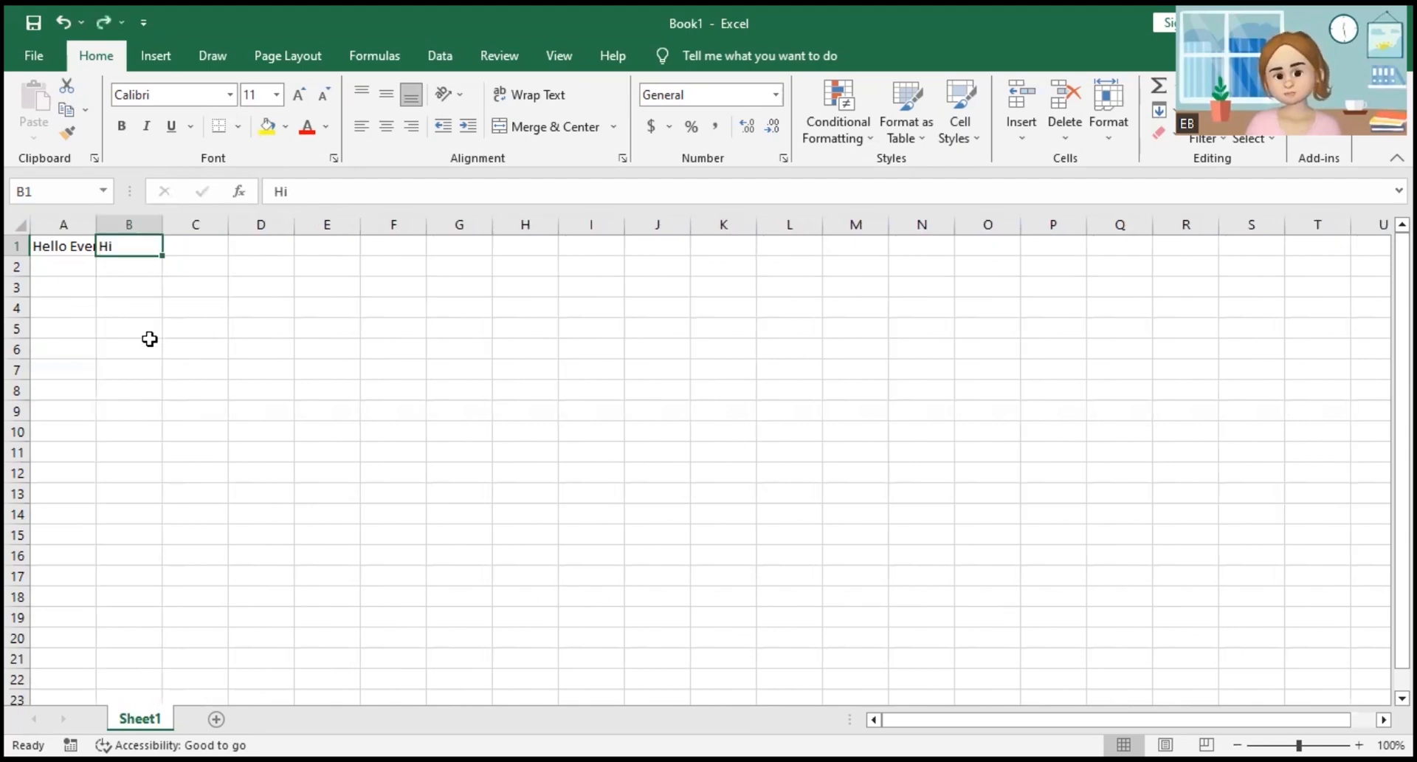
Select cell A2 and AutoFit column A to the width of its longest text.
left_click(80, 269)
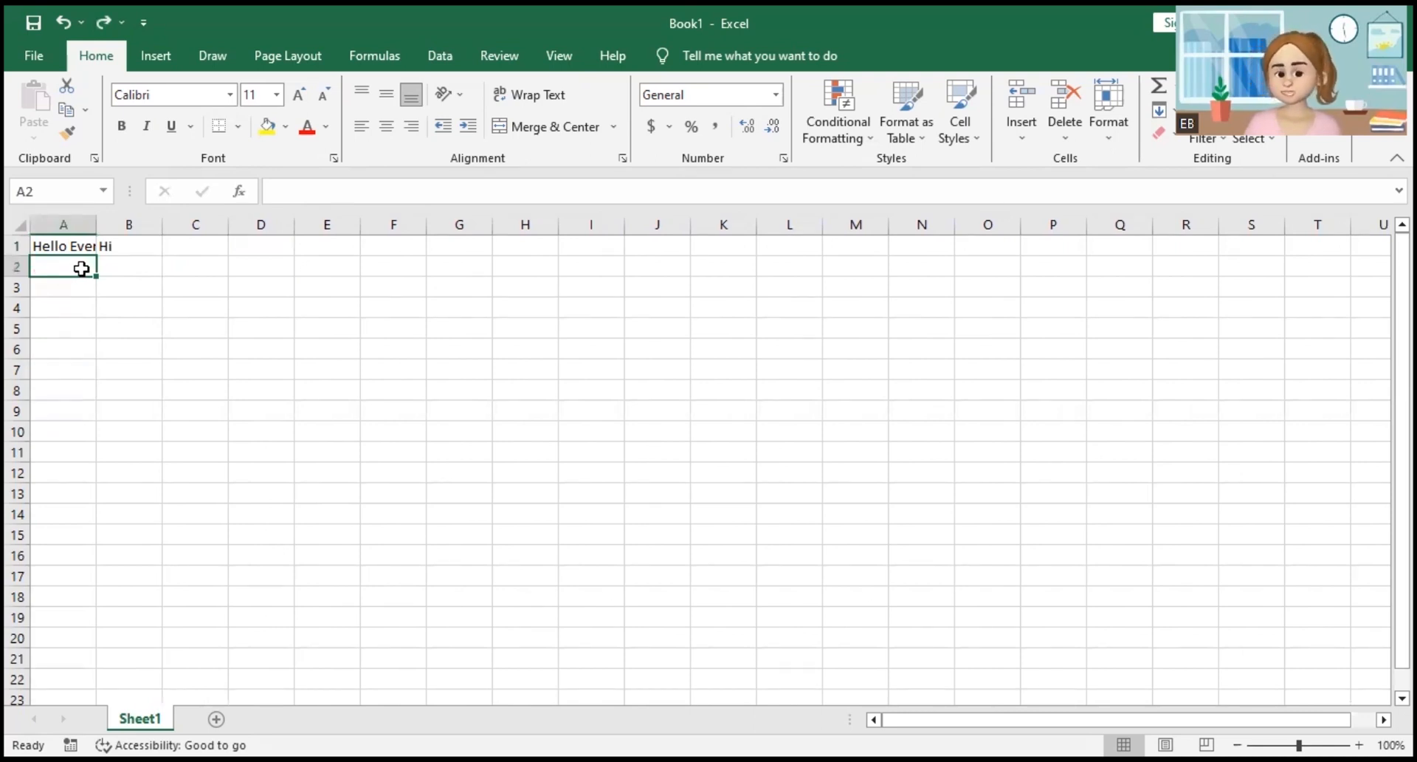
double_click(96, 226)
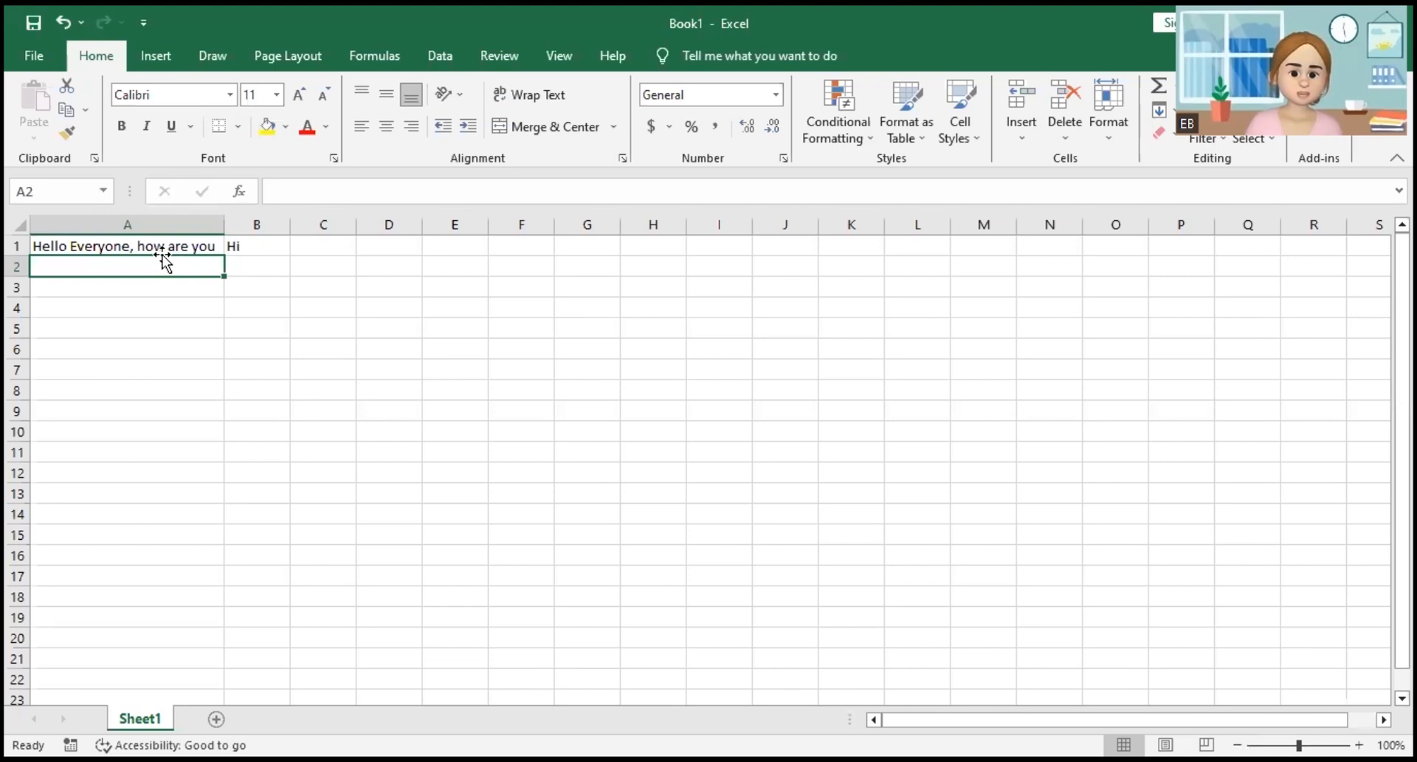
Discard the unfinished entry in cell A2 and undo the AutoFit of column A.
type("M")
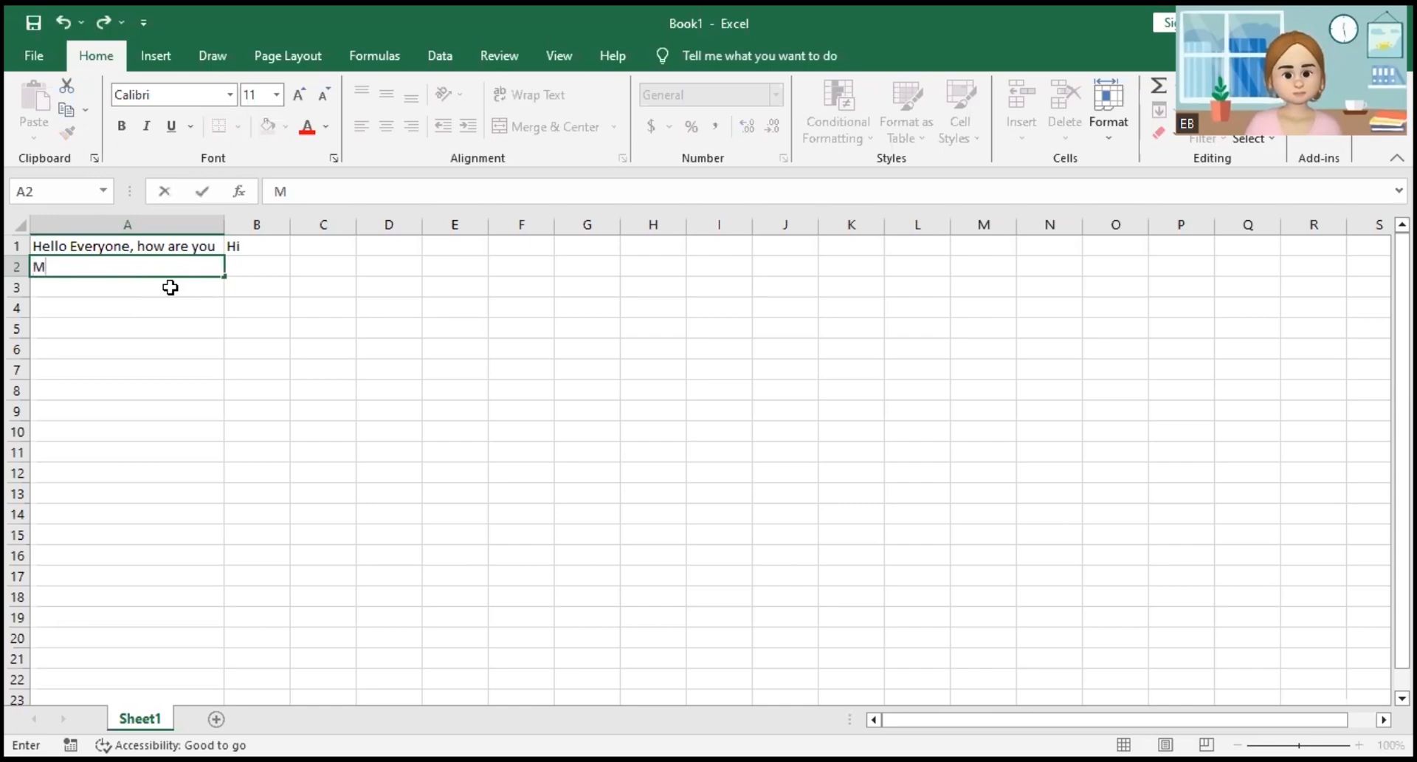
key("Escape")
key("ctrl+z")
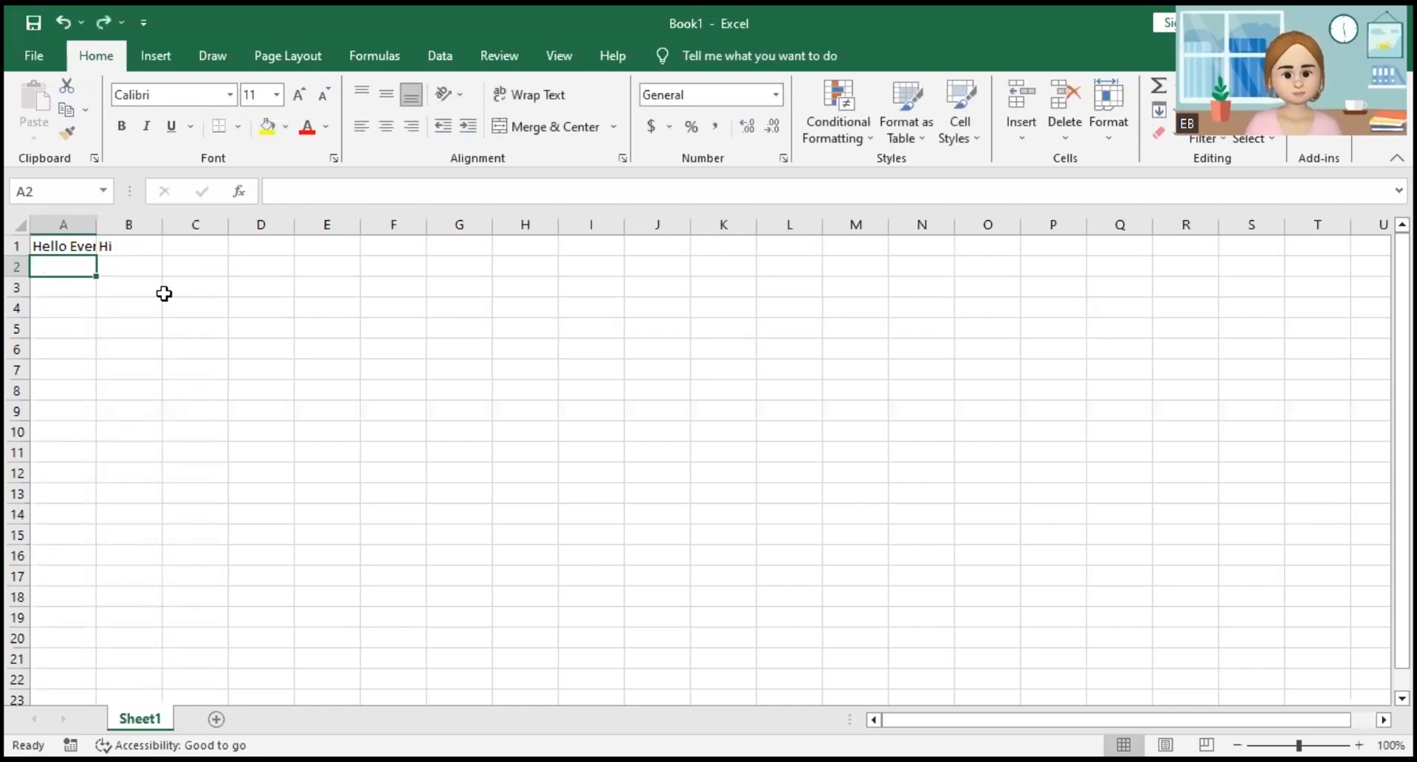
Enter "MY Name" in cell A2.
type("y")
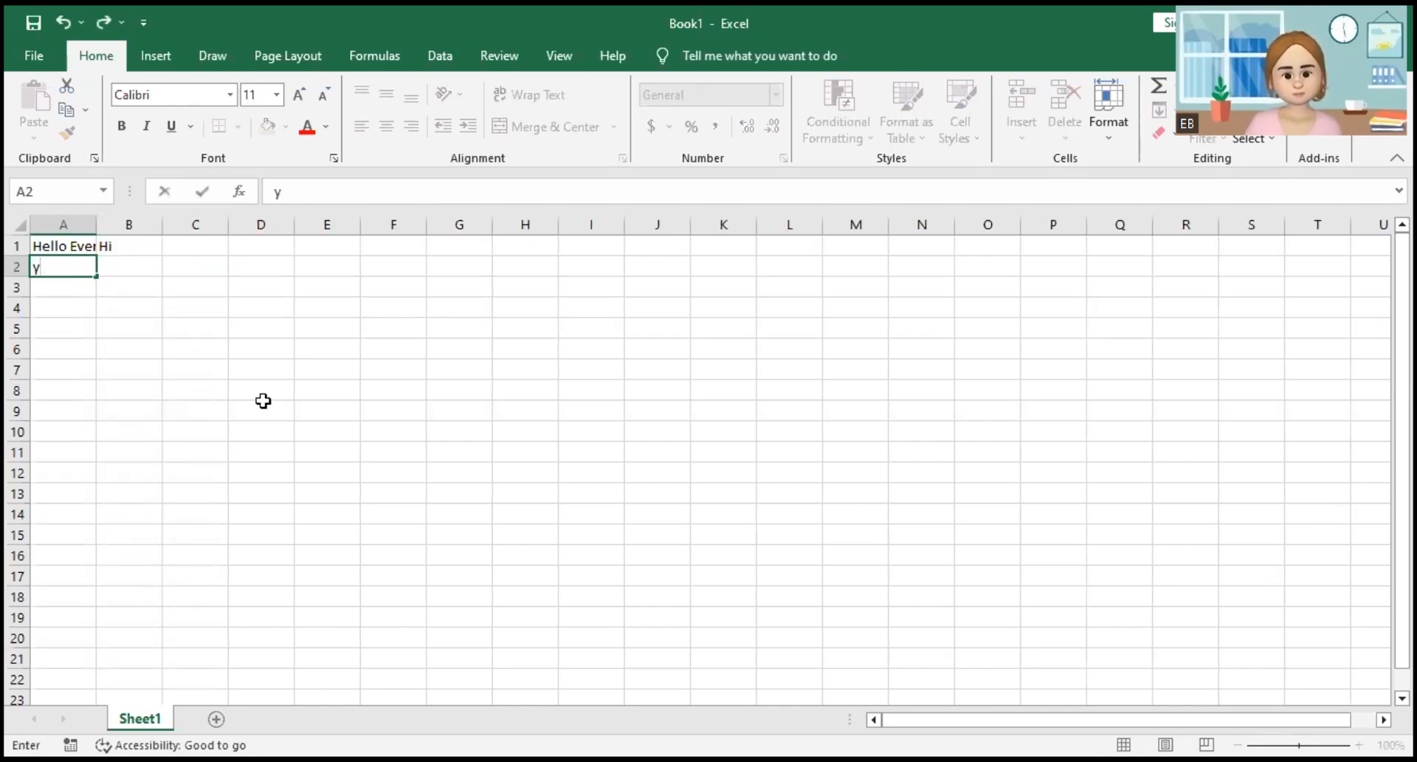
key("BackSpace")
type("MY ")
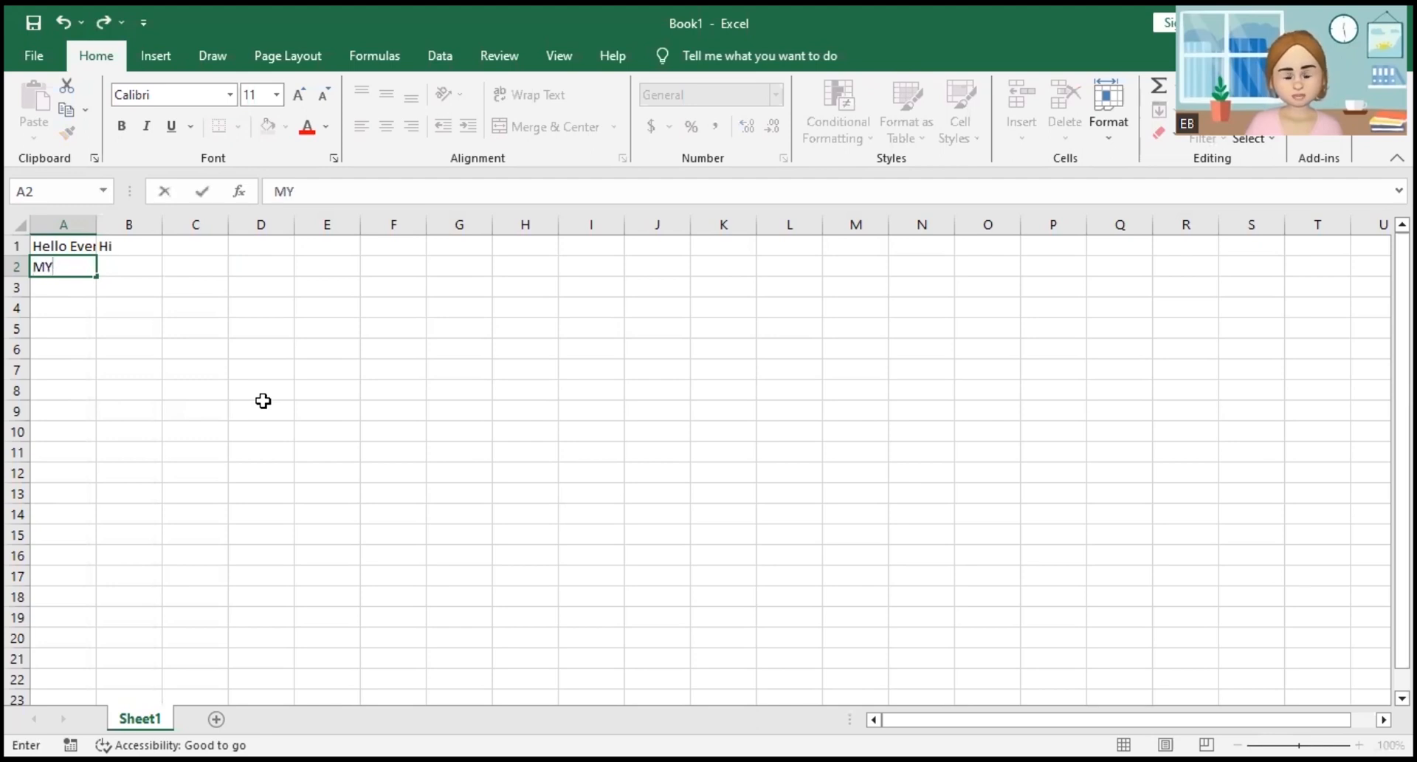
type("Name")
key("Return")
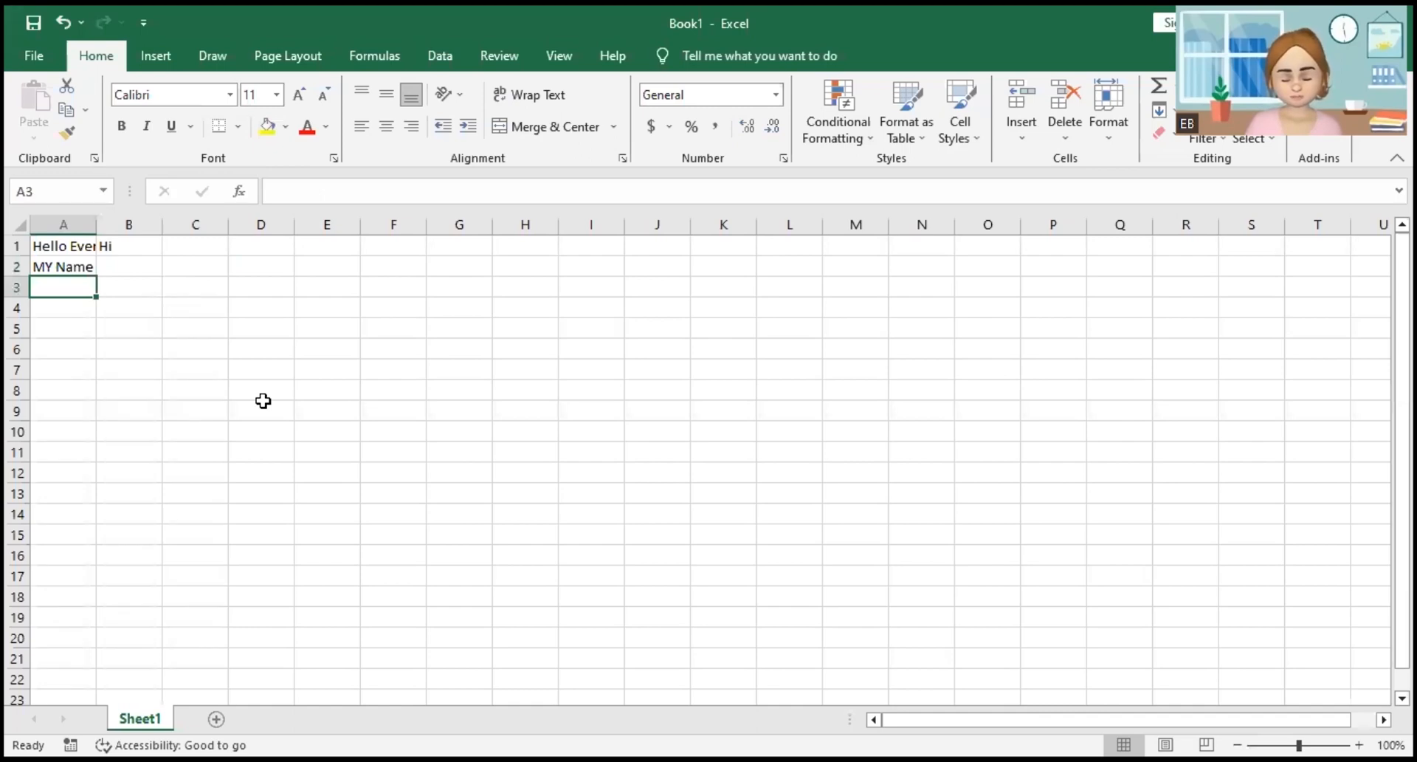
Enter "I'm trying to learn Excel now" in cell A3 and AutoFit column A to its longest text.
type("I'm ")
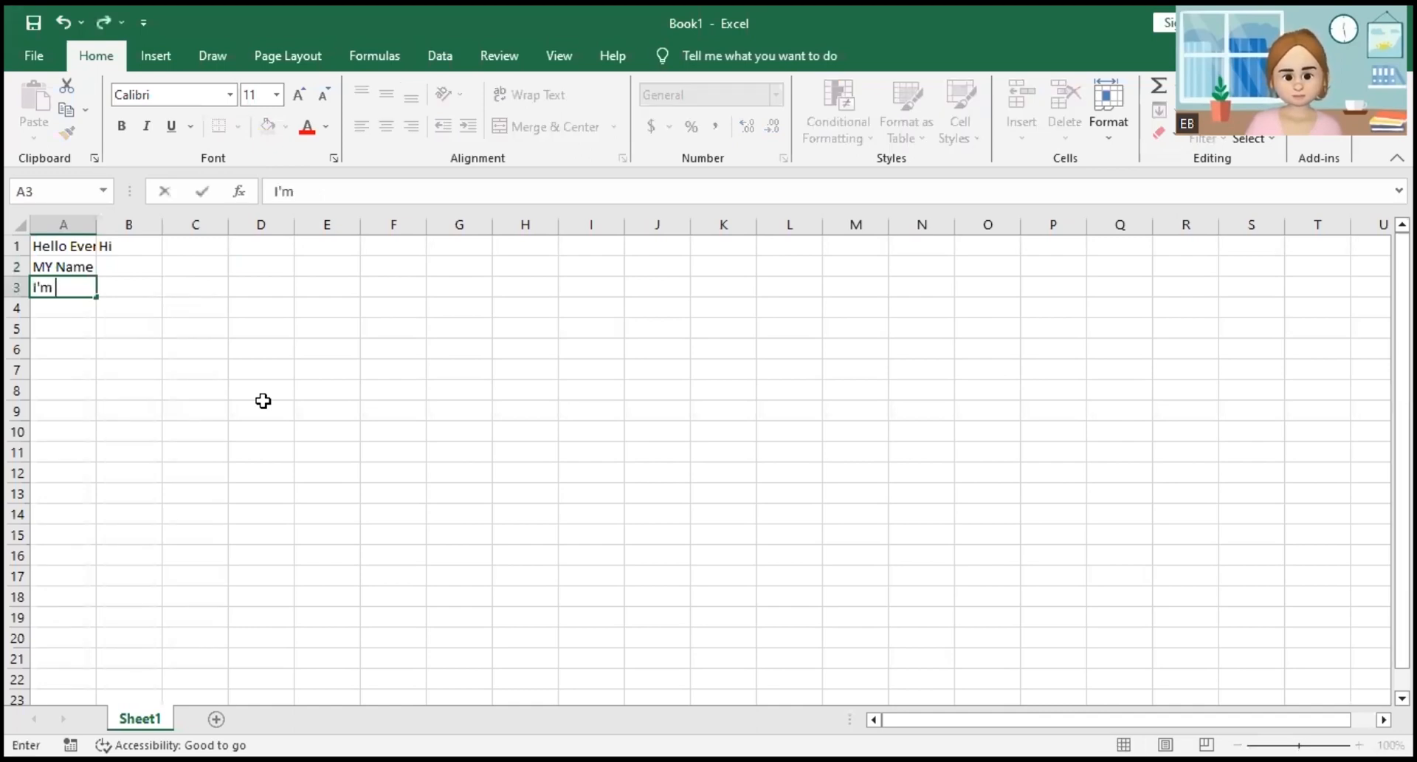
type("trying to ")
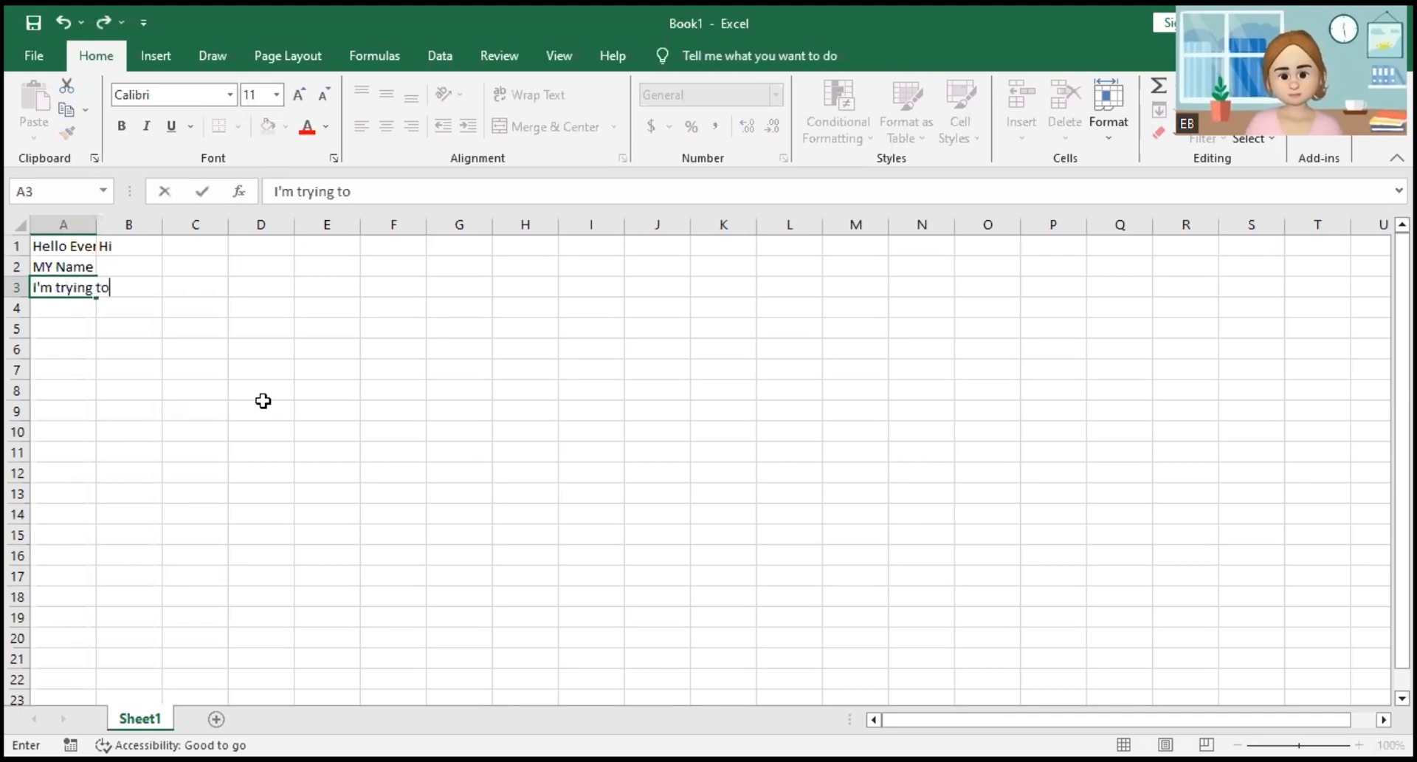
type("learn Exc")
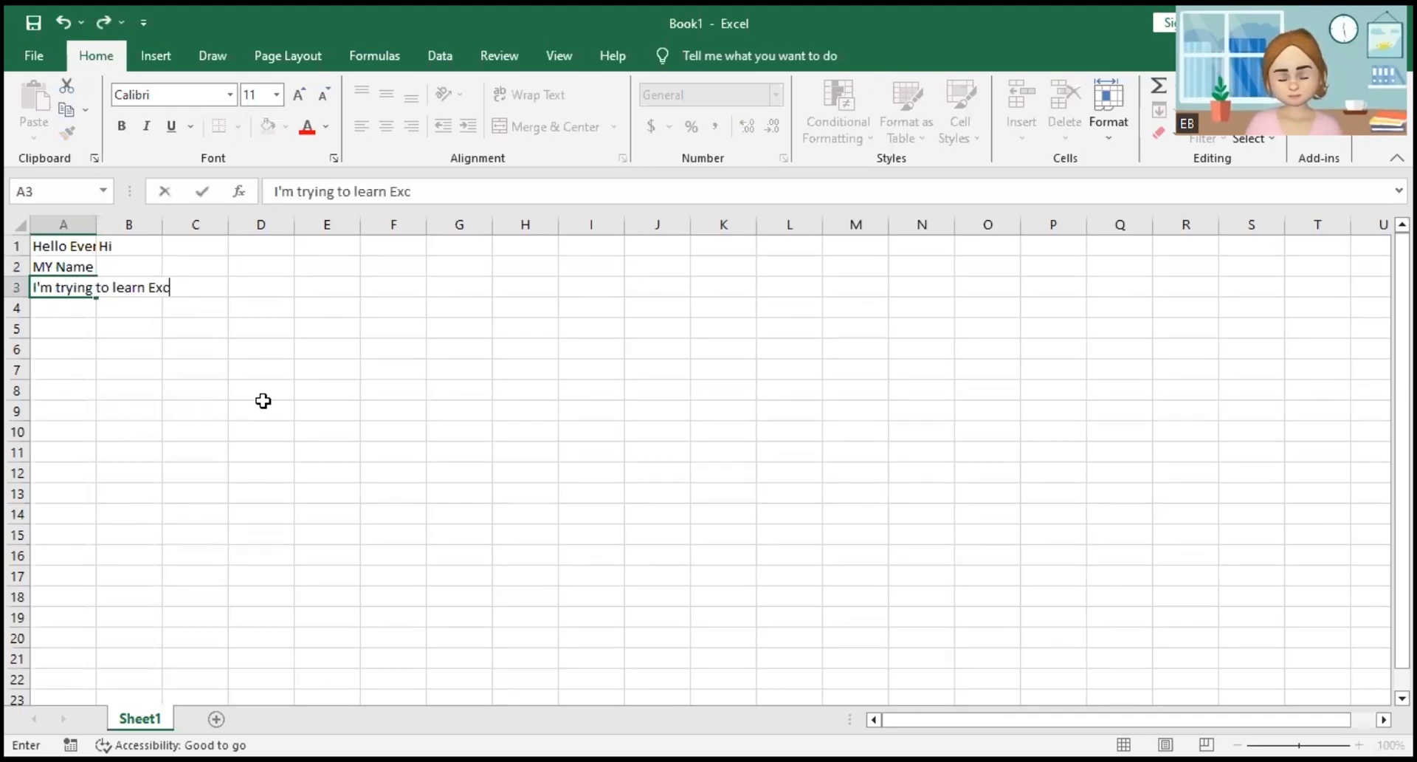
type("el now")
key("Return")
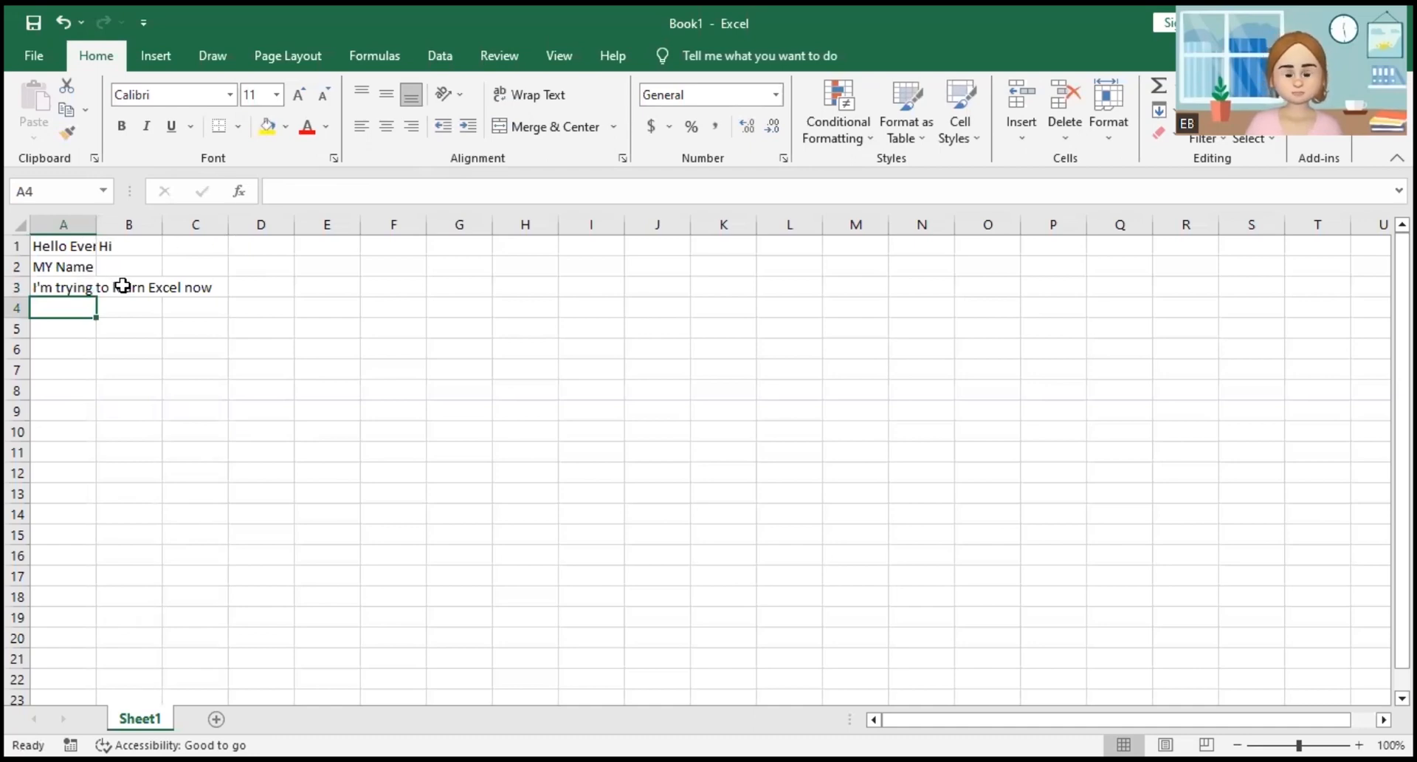
double_click(100, 224)
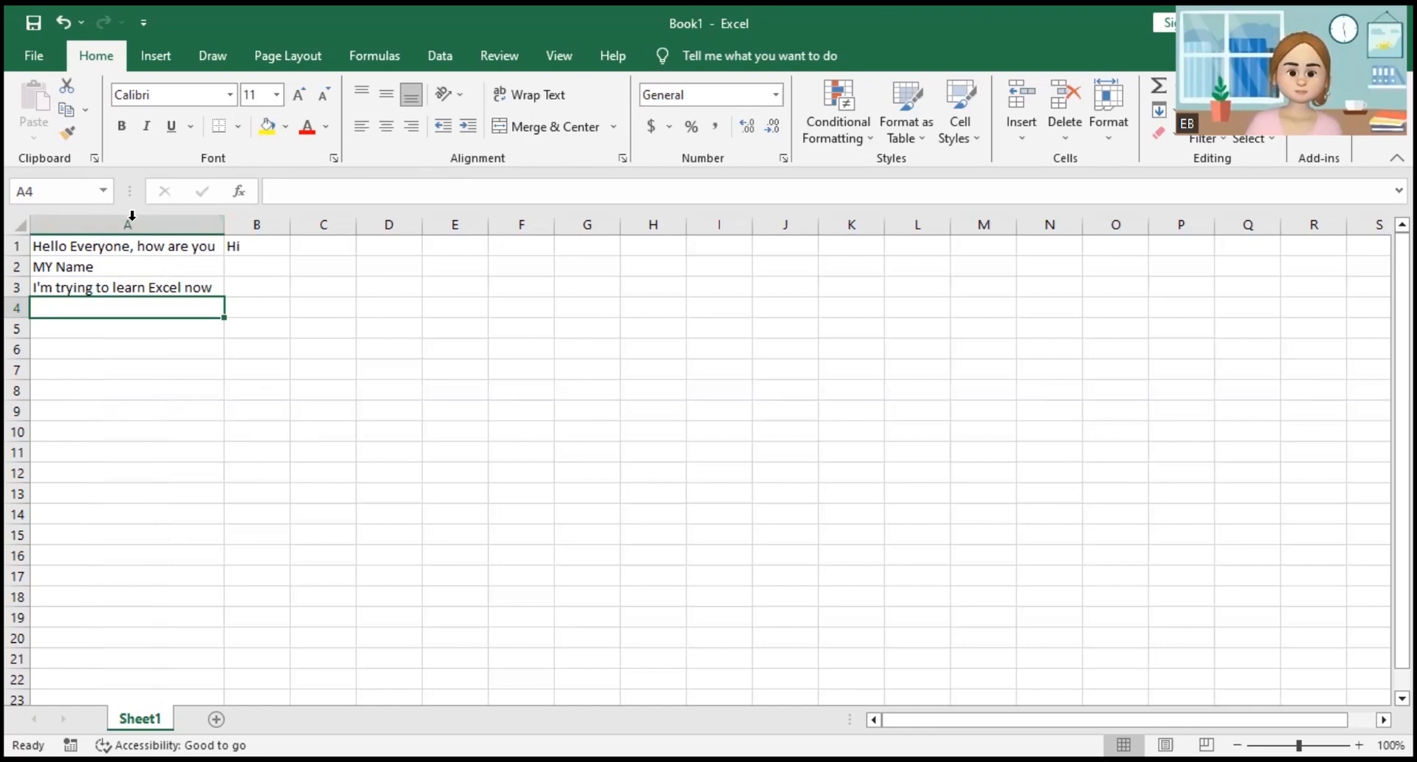
Narrow column A to about the width of "Hello Everyone" and wrap the text in cell A1.
left_click(95, 268)
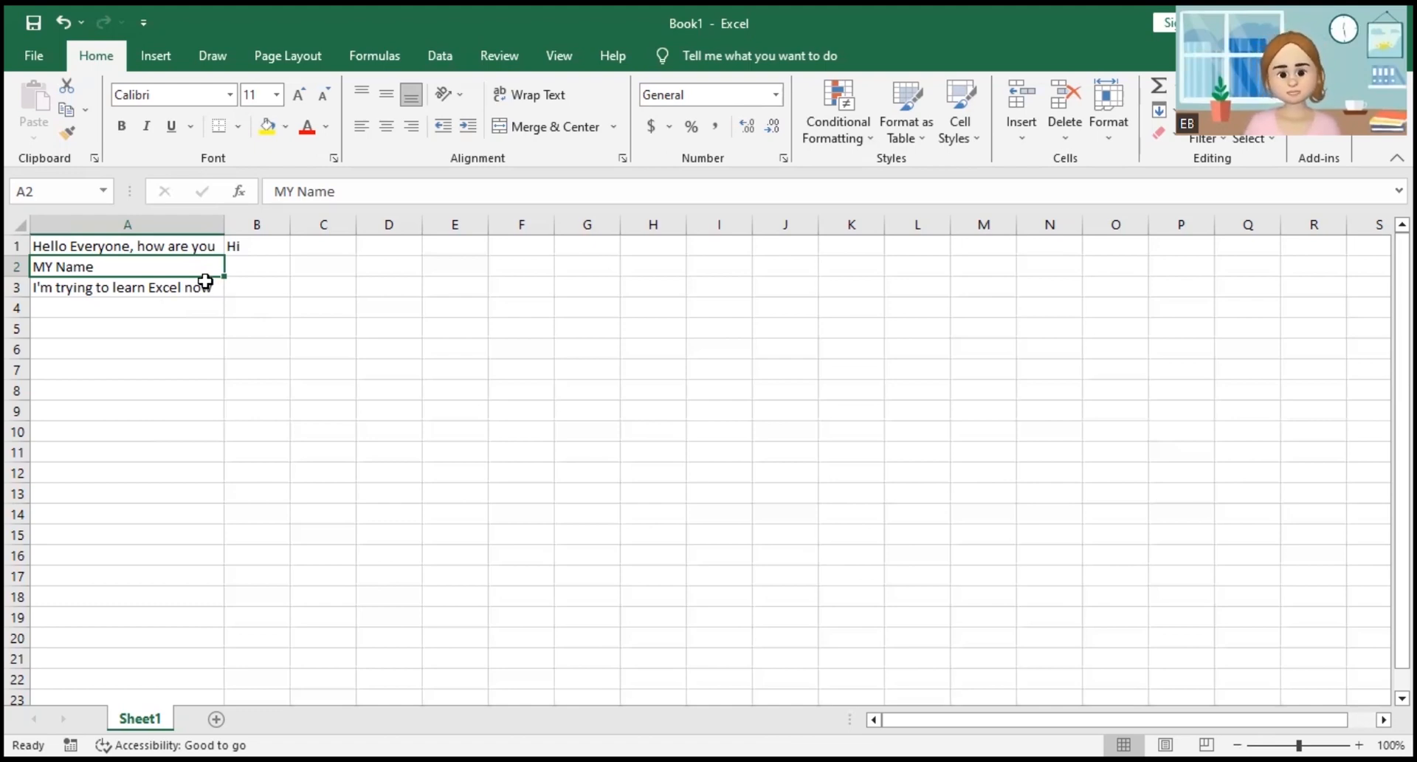
left_click_drag(222, 231, 146, 231)
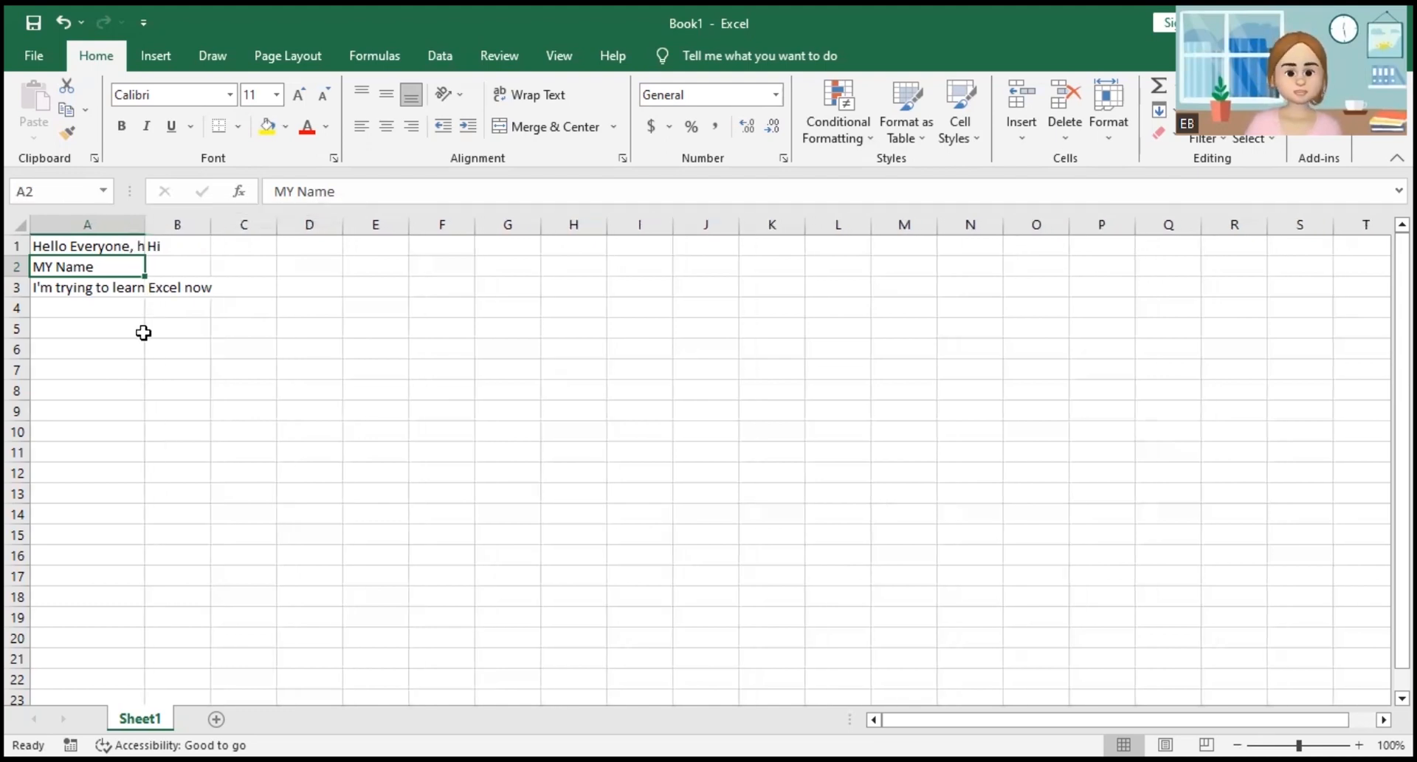
left_click(93, 248)
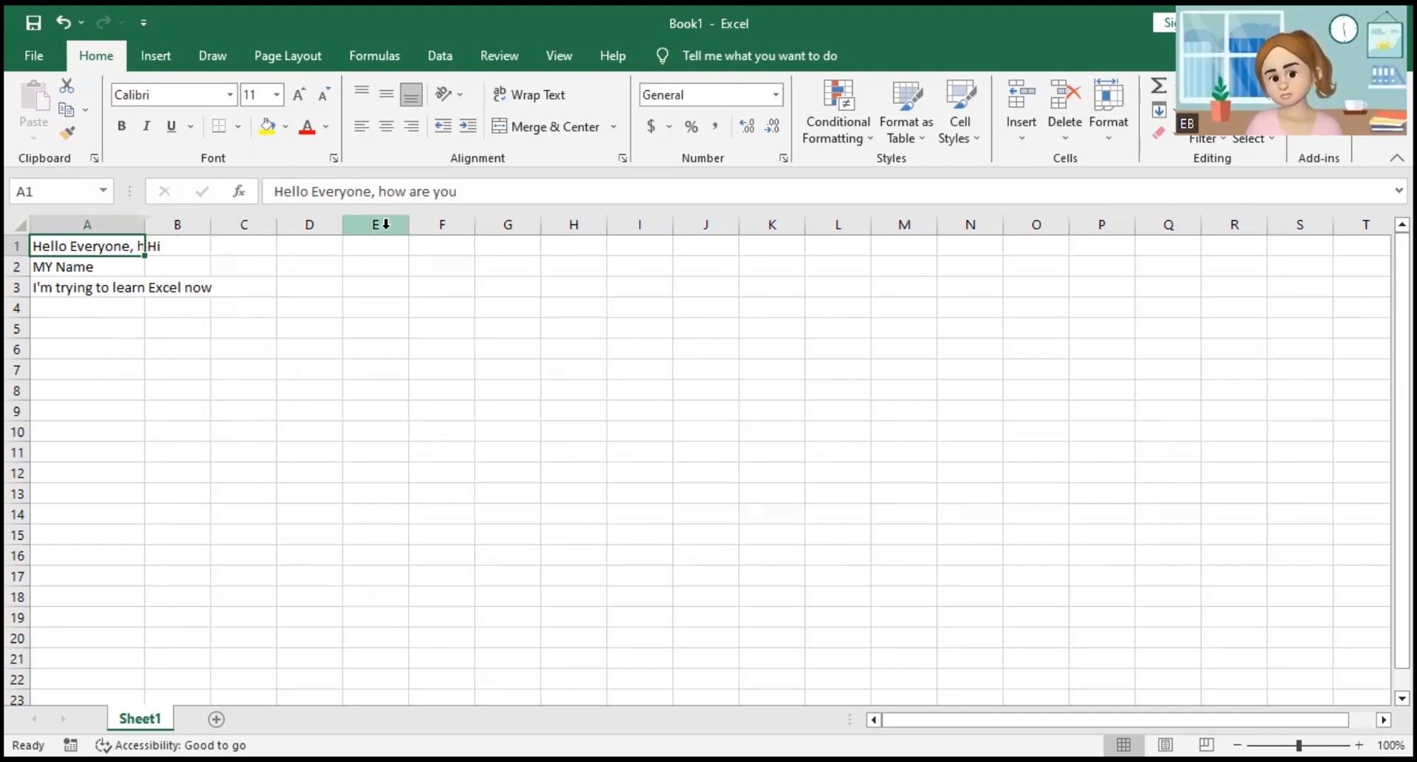
left_click_drag(144, 229, 133, 229)
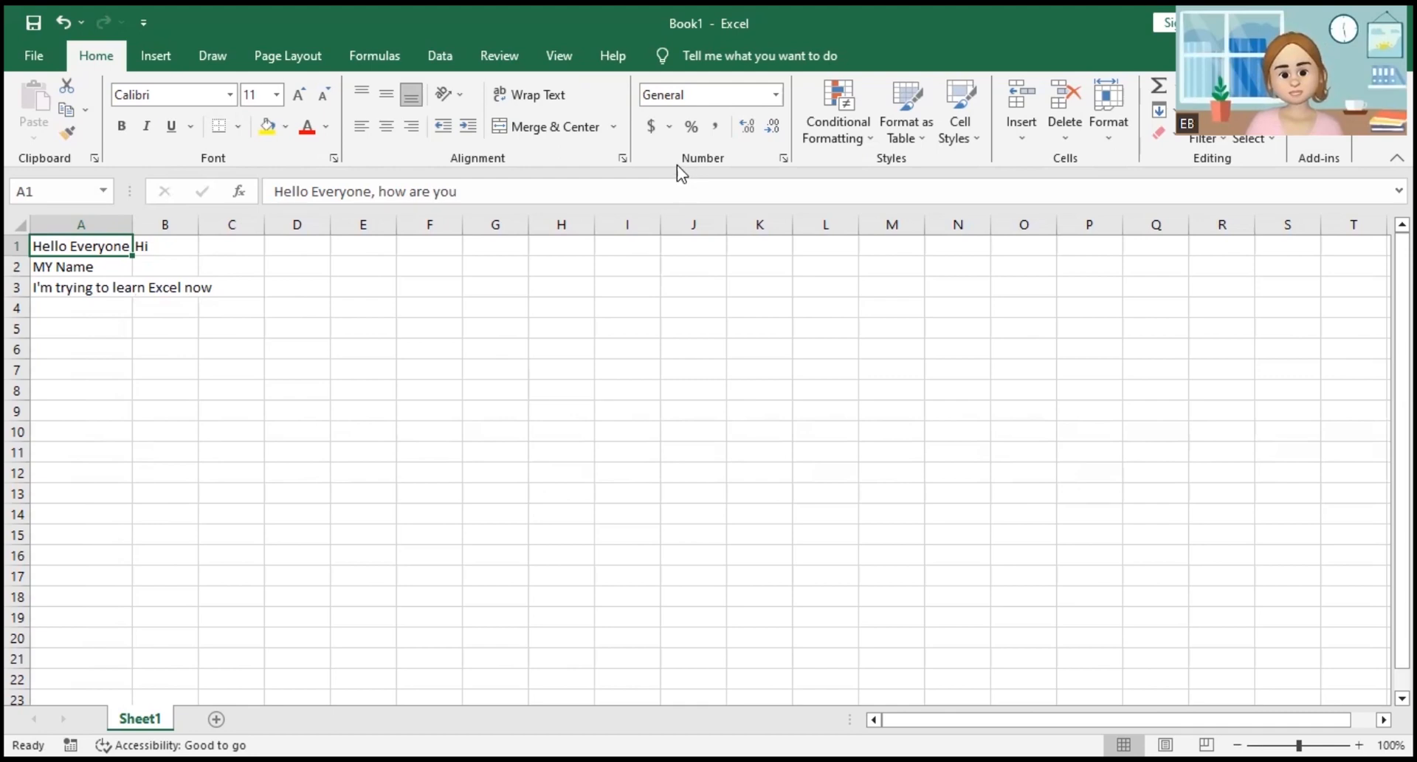
left_click(543, 100)
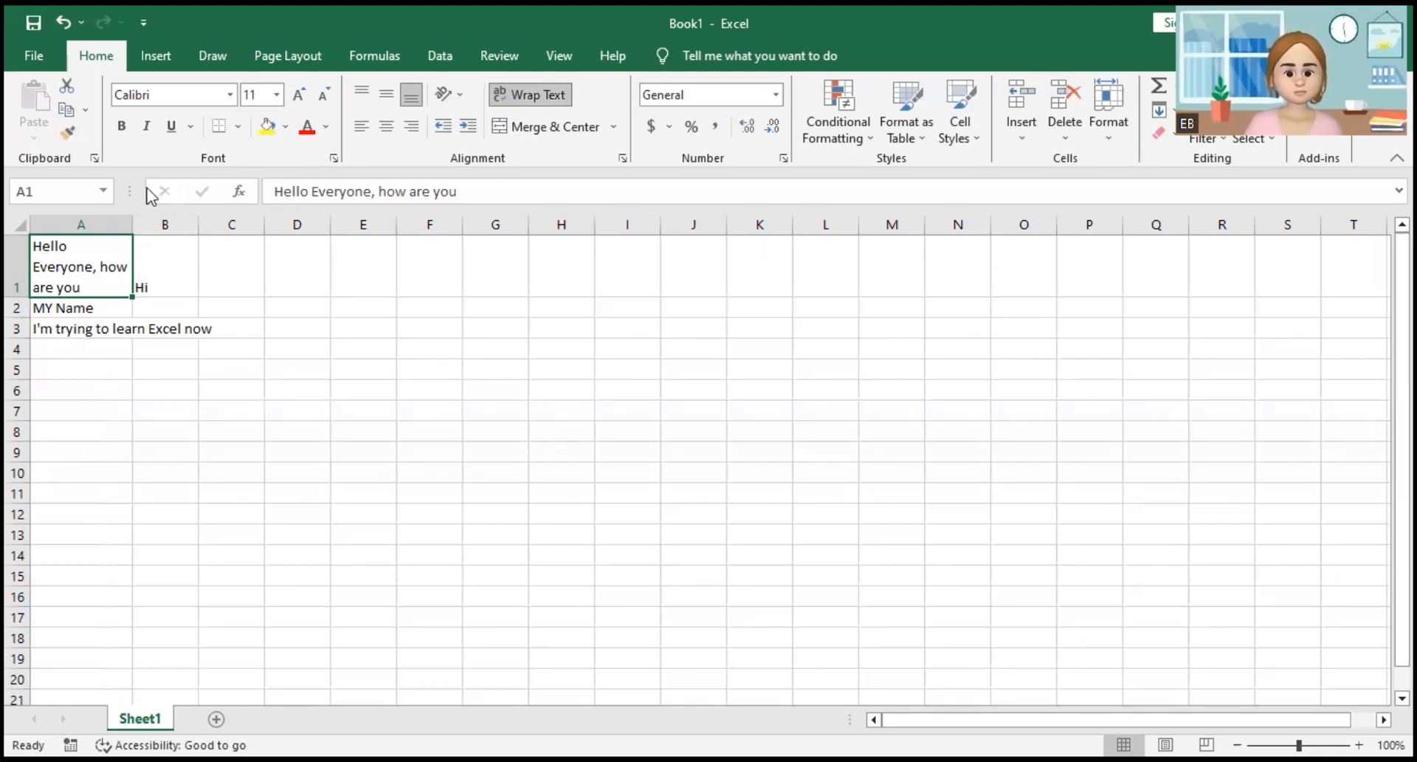
Select cells B1 through K1 in row 1, and select cells A1 and B1 individually.
left_click(168, 261)
left_click_drag(169, 261, 791, 260)
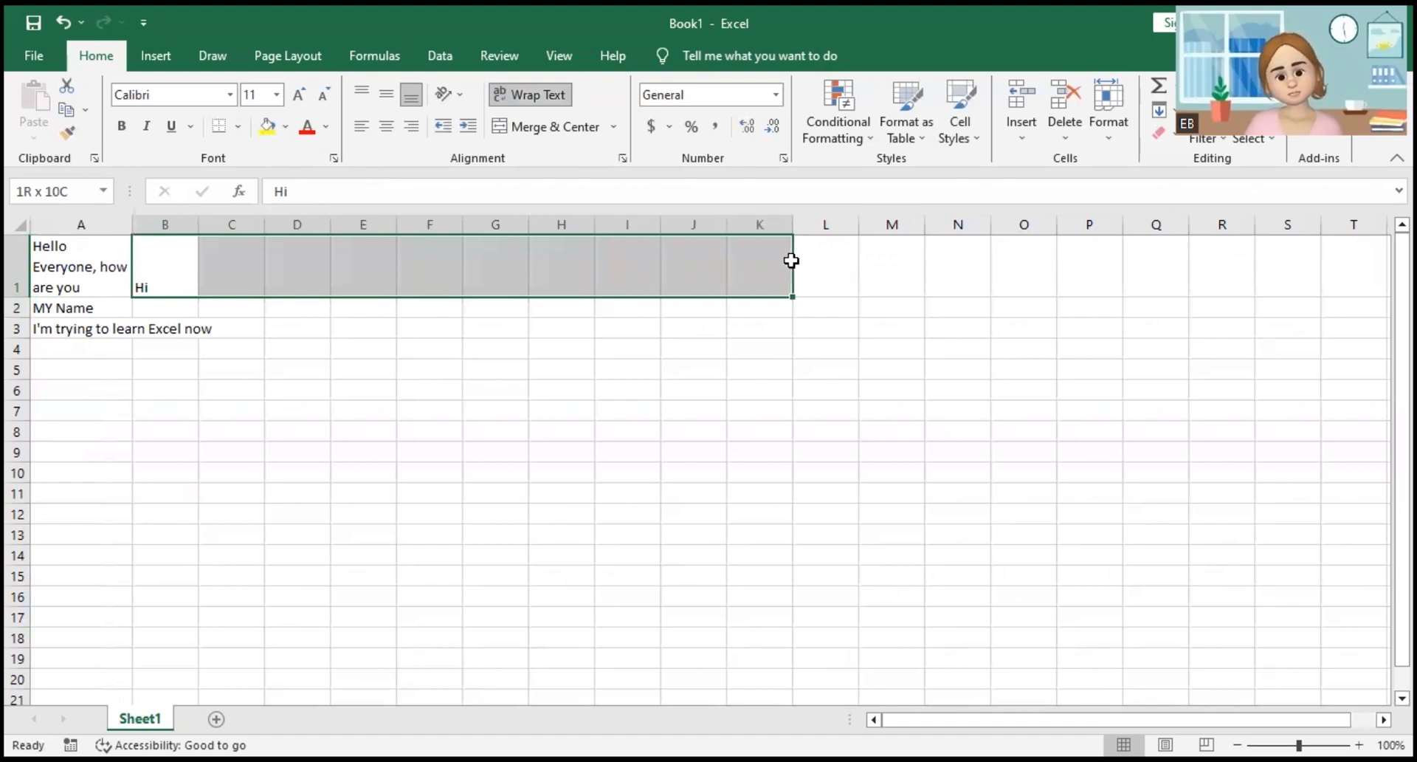
left_click(96, 275)
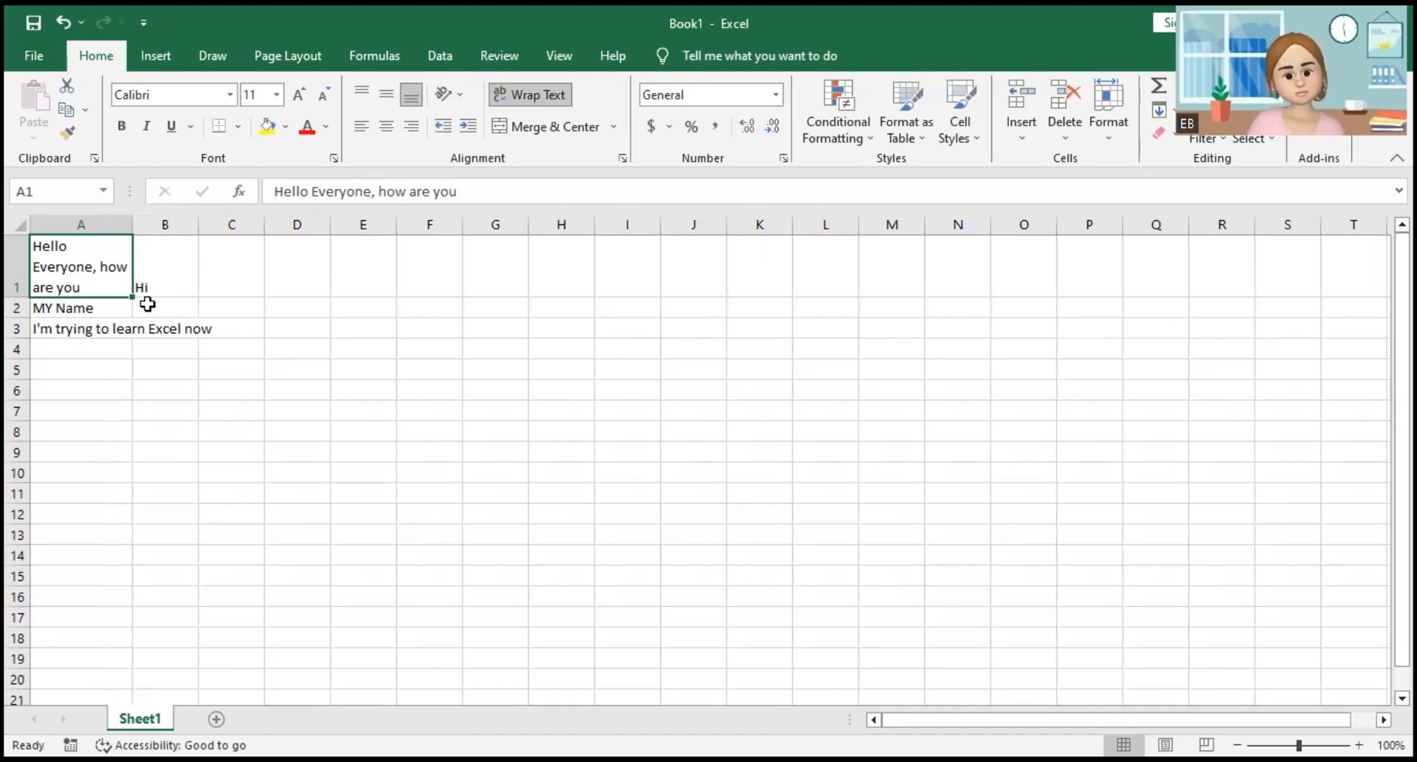
left_click(148, 274)
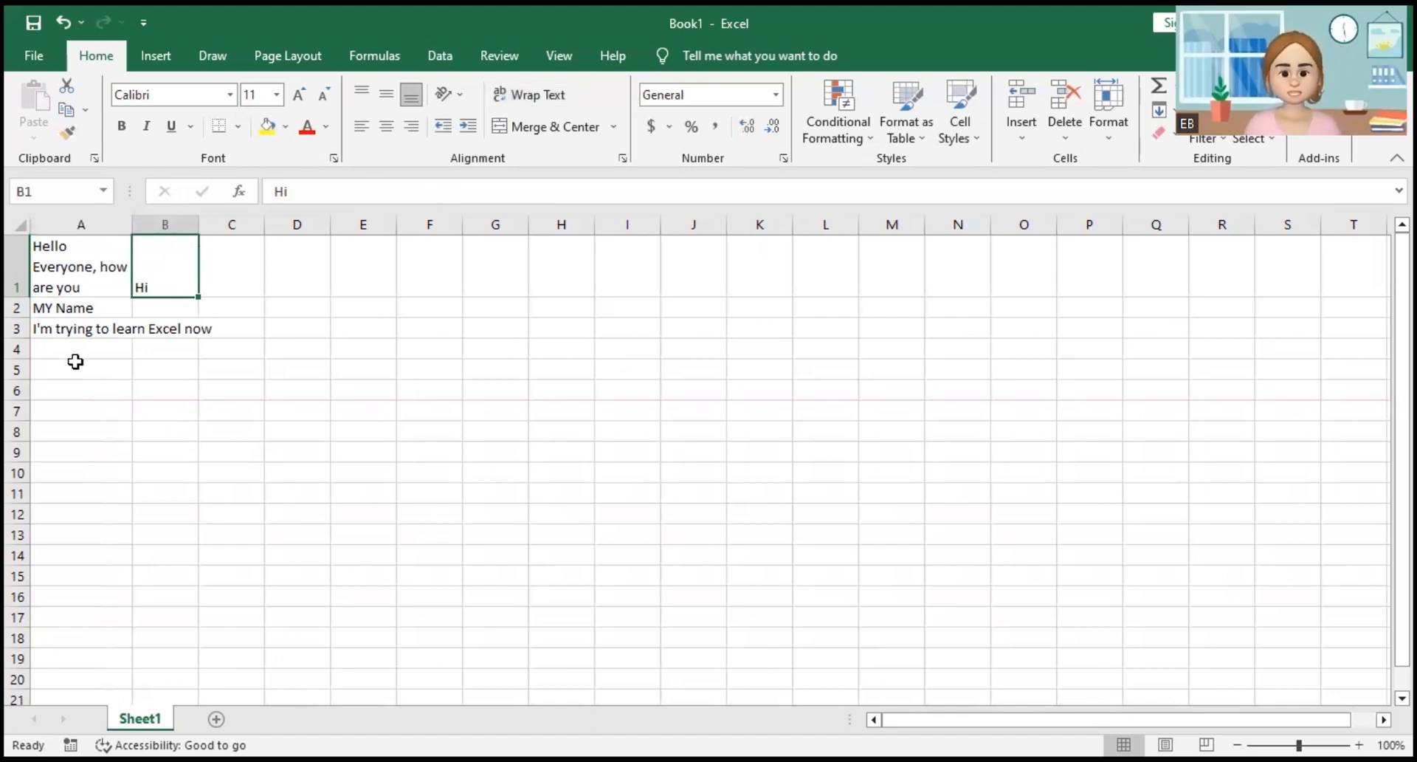
left_click(18, 280)
right_click(18, 282)
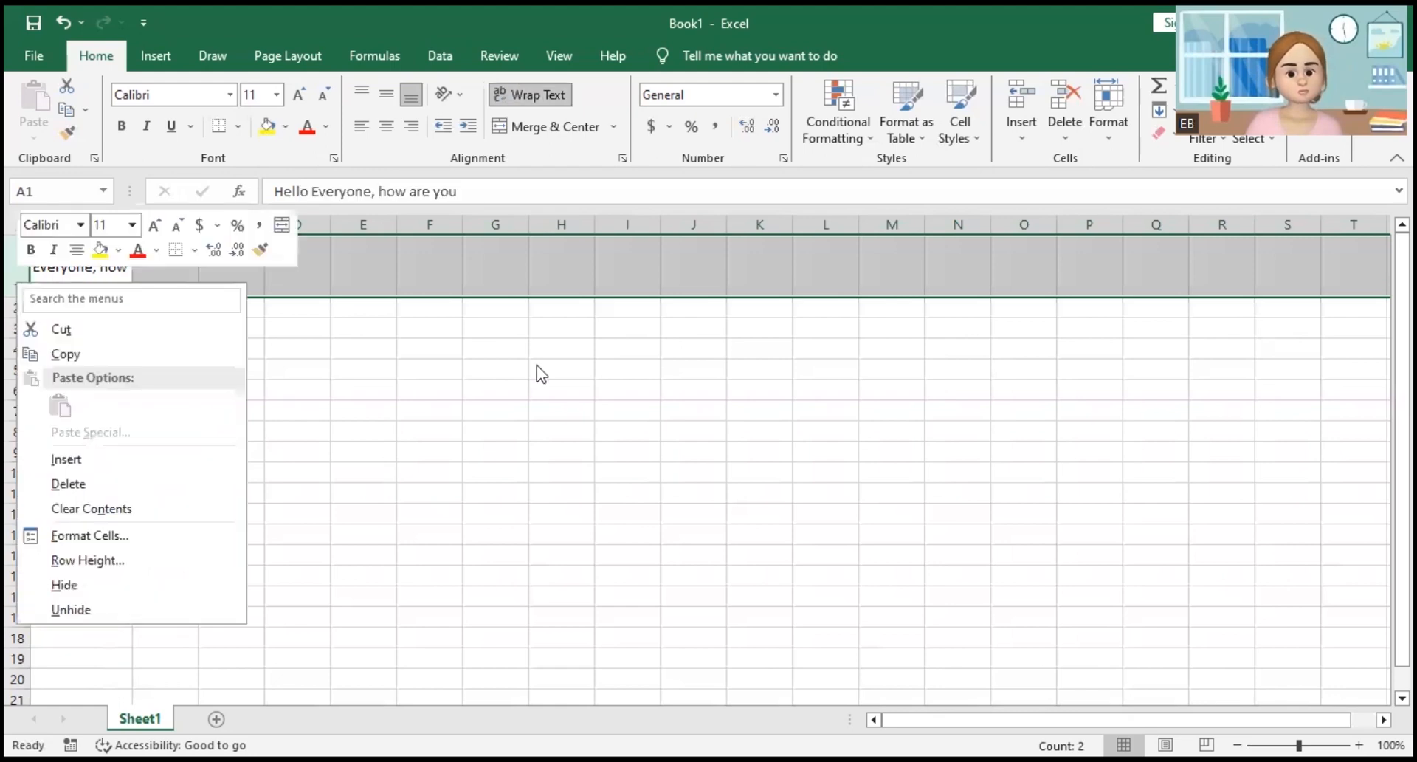
left_click(228, 326)
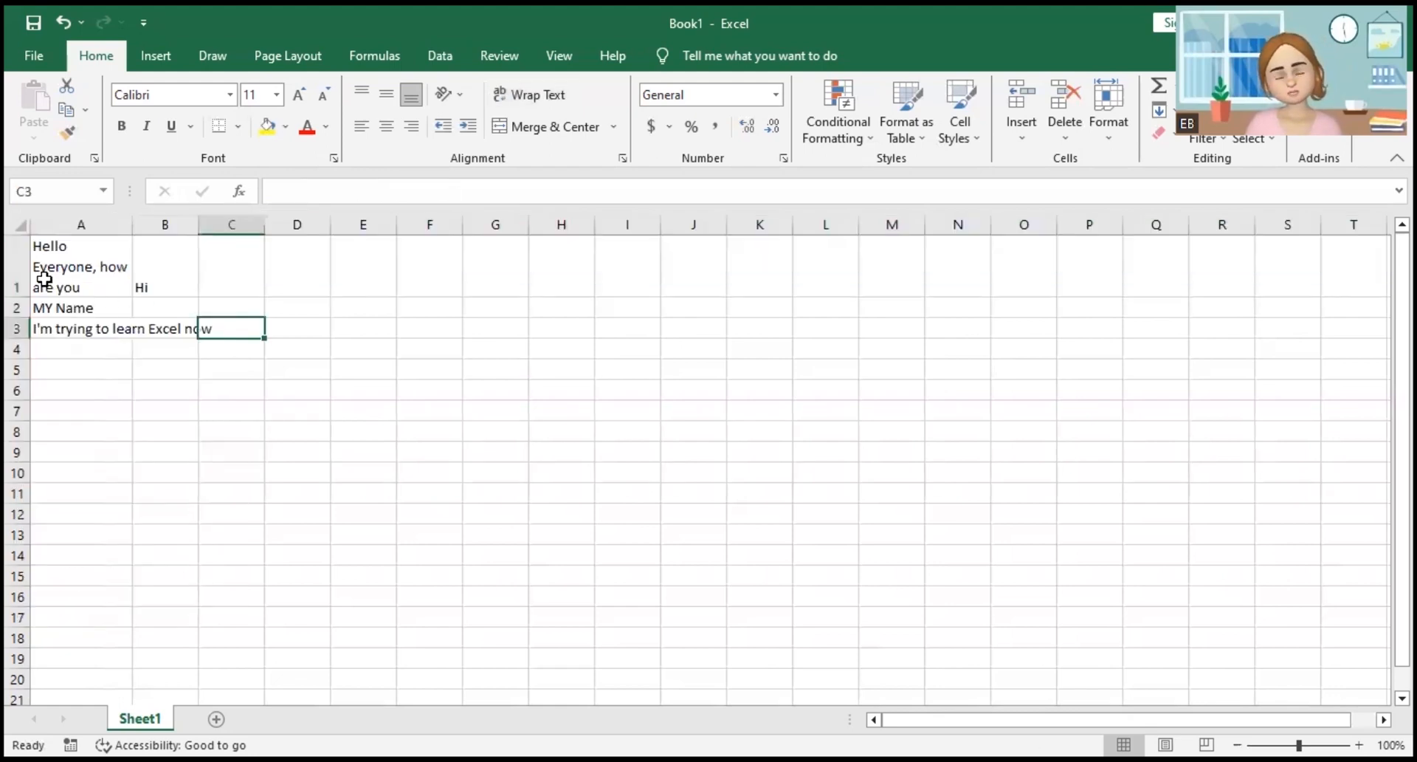
left_click_drag(45, 279, 254, 575)
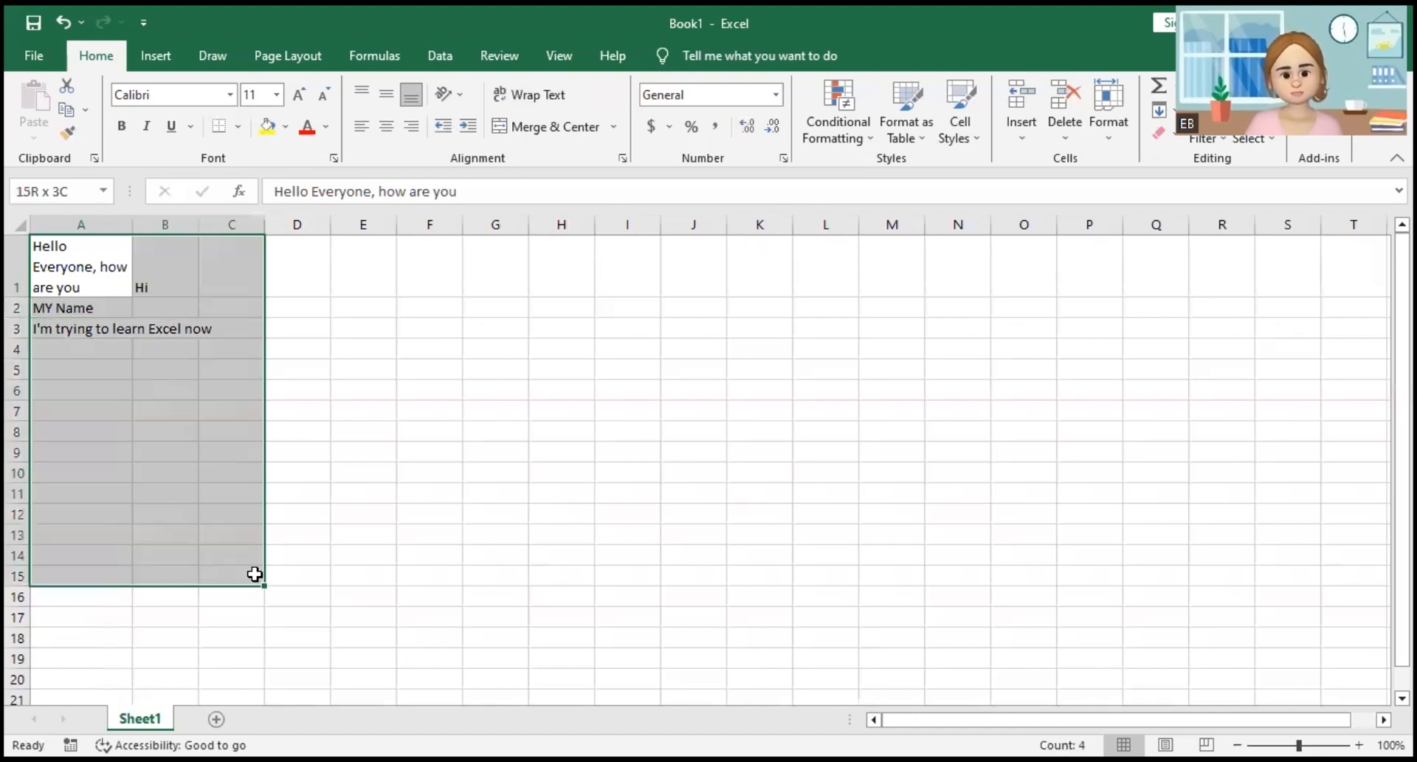
left_click(88, 279)
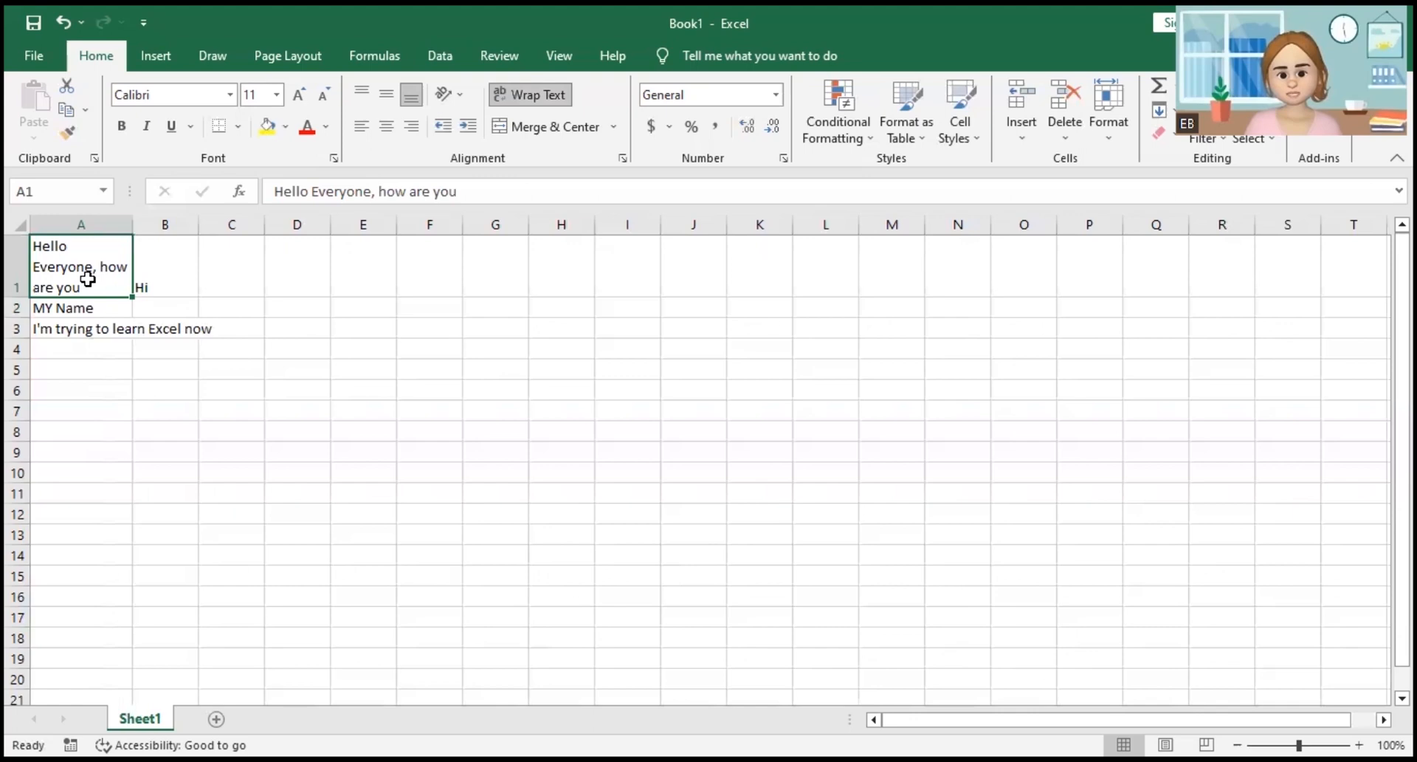
right_click(20, 276)
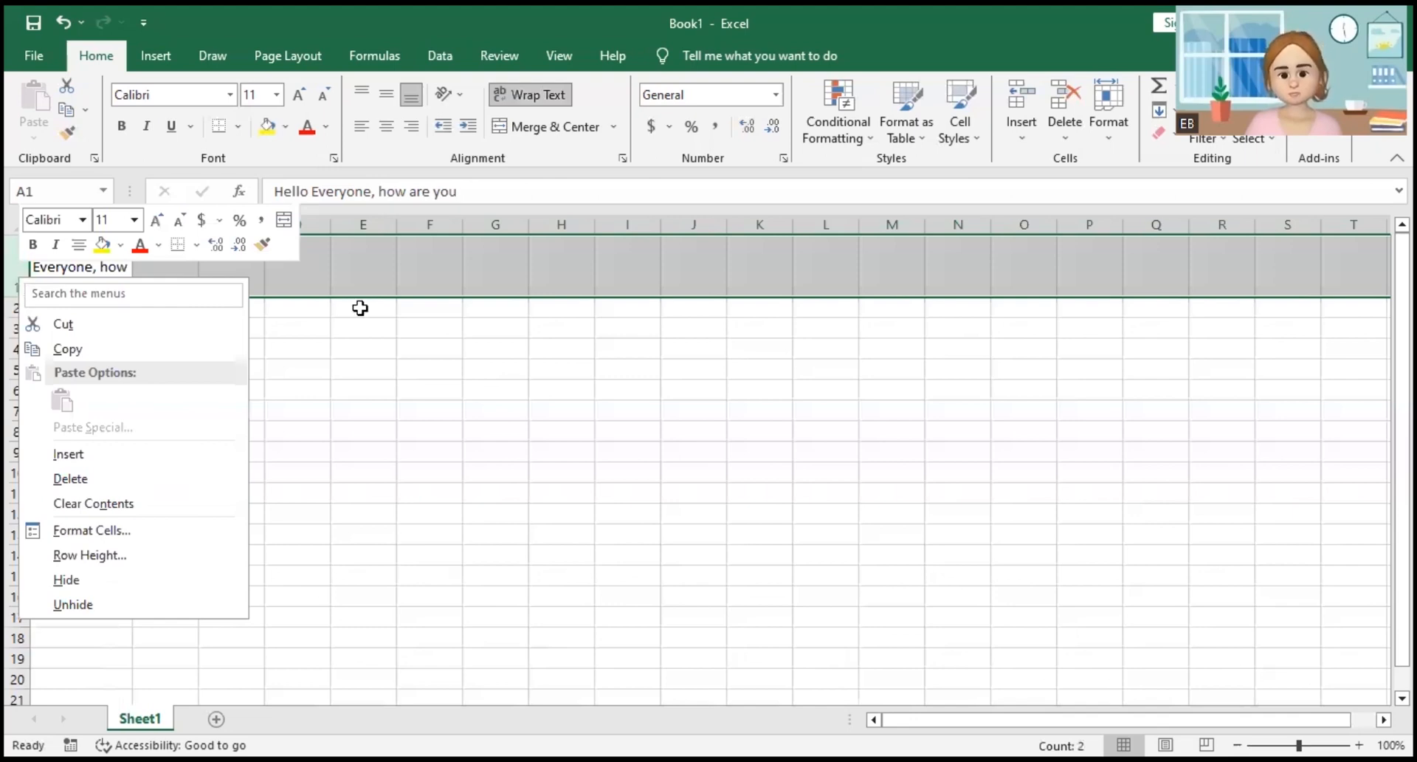
left_click(270, 309)
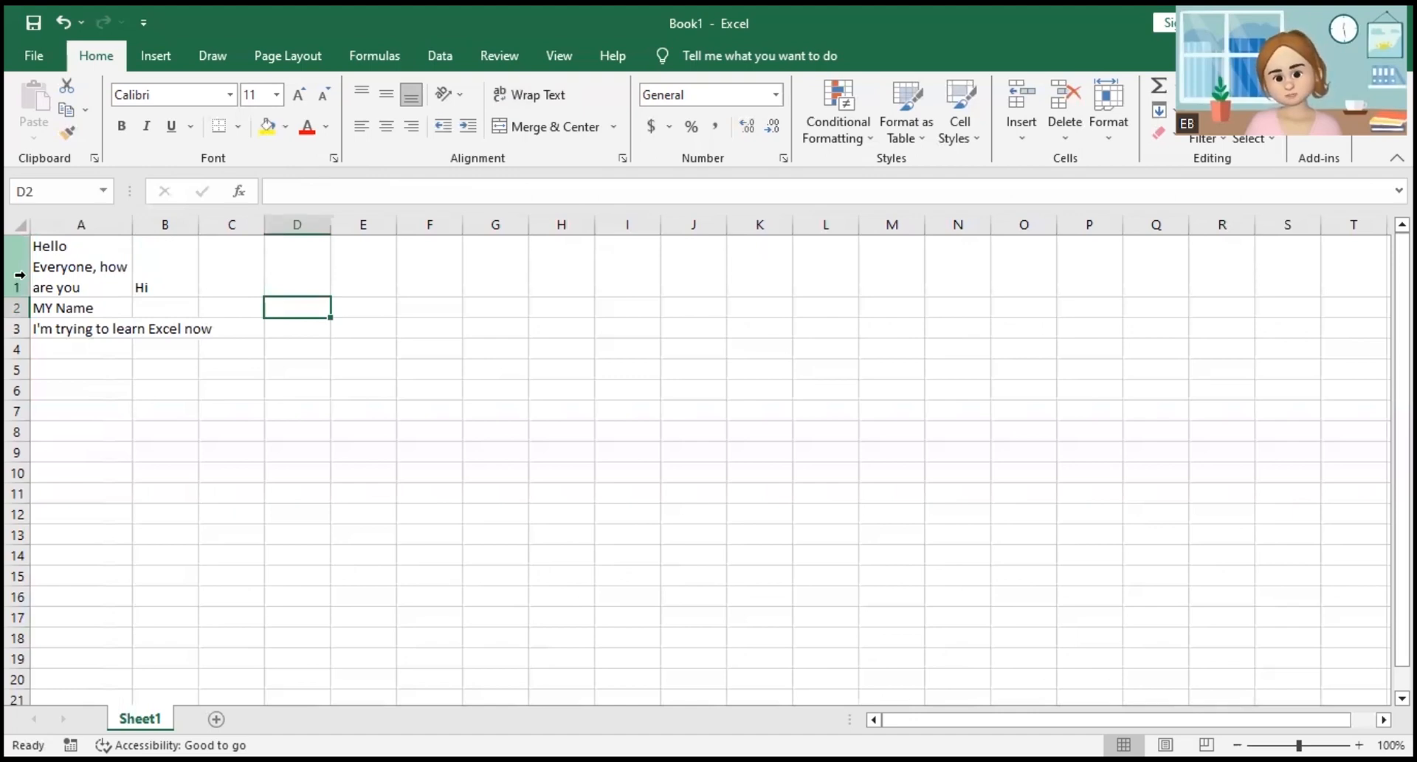
Insert a blank row above row 1, which holds the wrapped greeting, and deselect the new row.
left_click(20, 274)
right_click(20, 274)
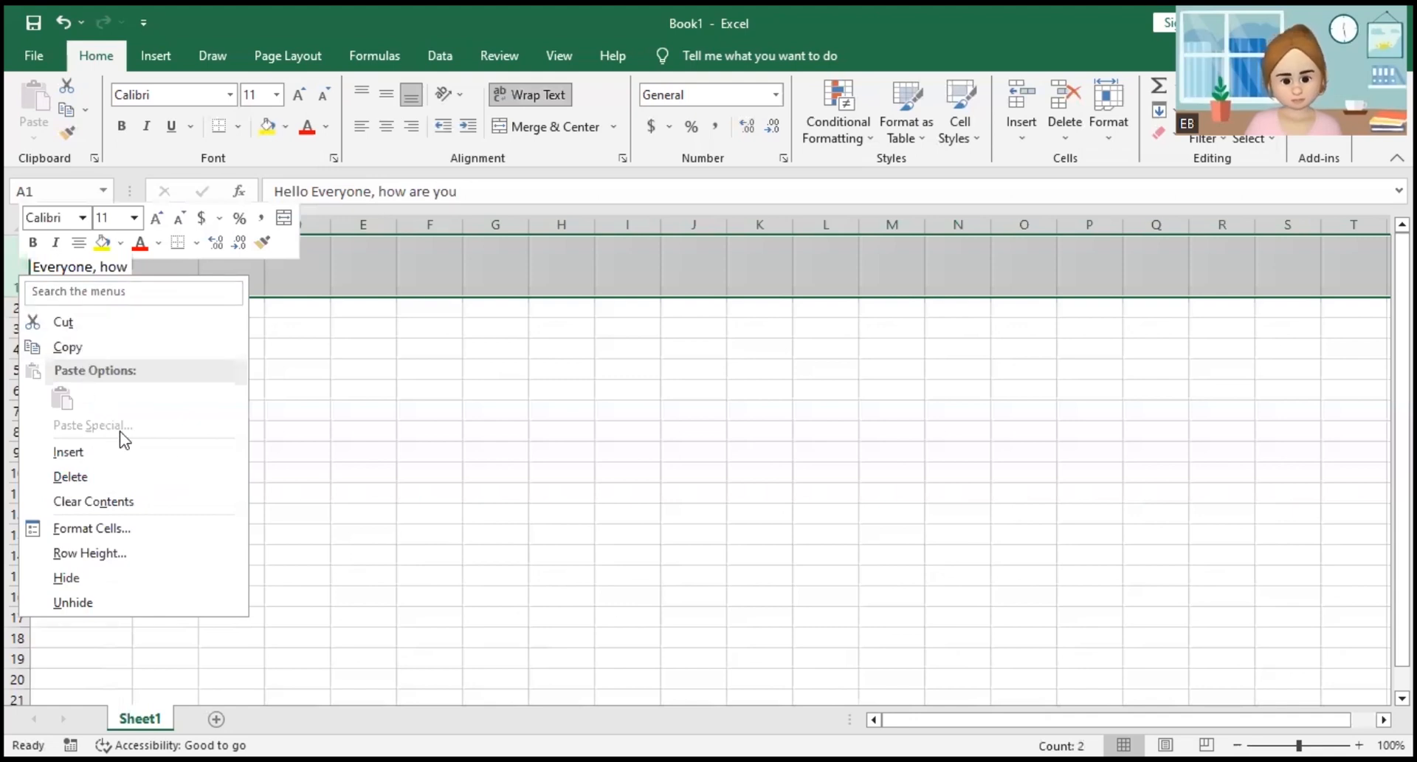
left_click(86, 457)
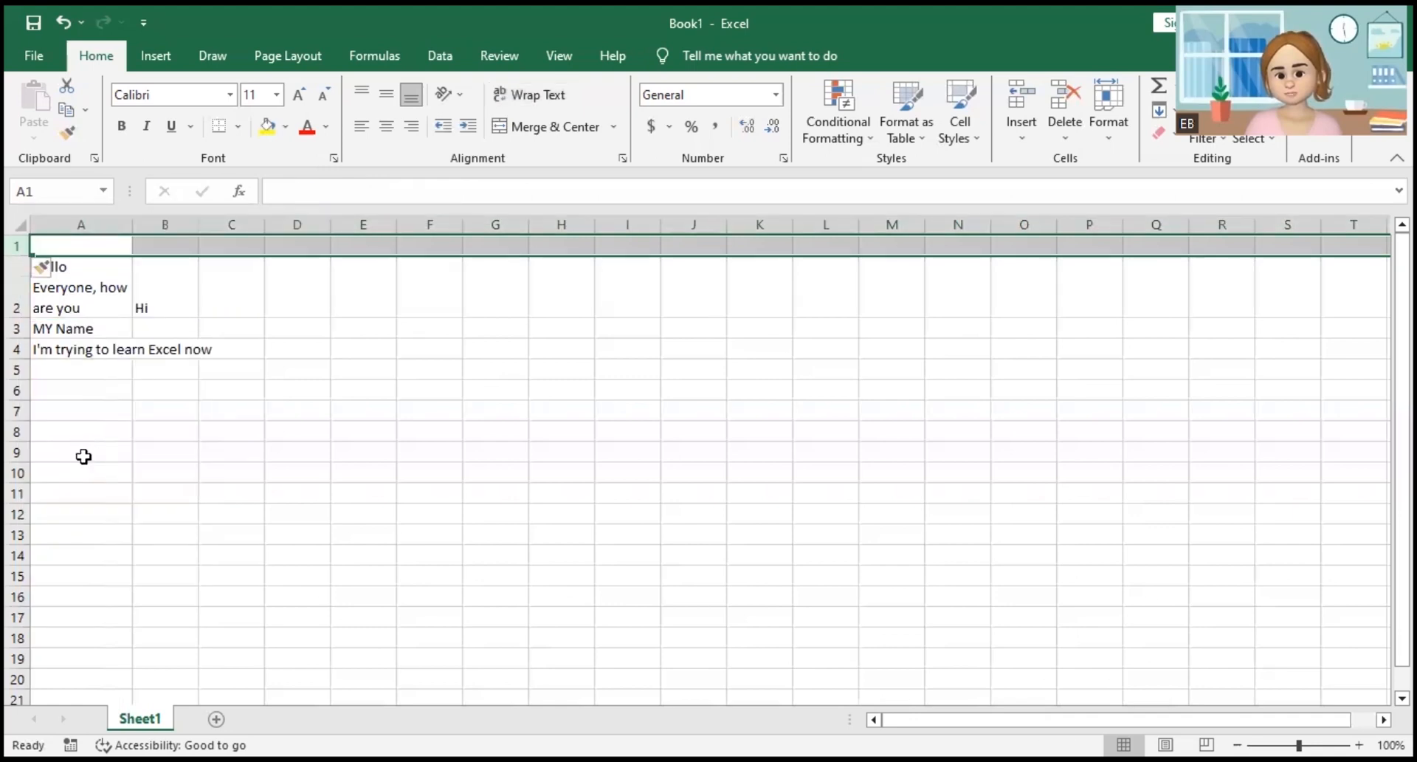
left_click(115, 247)
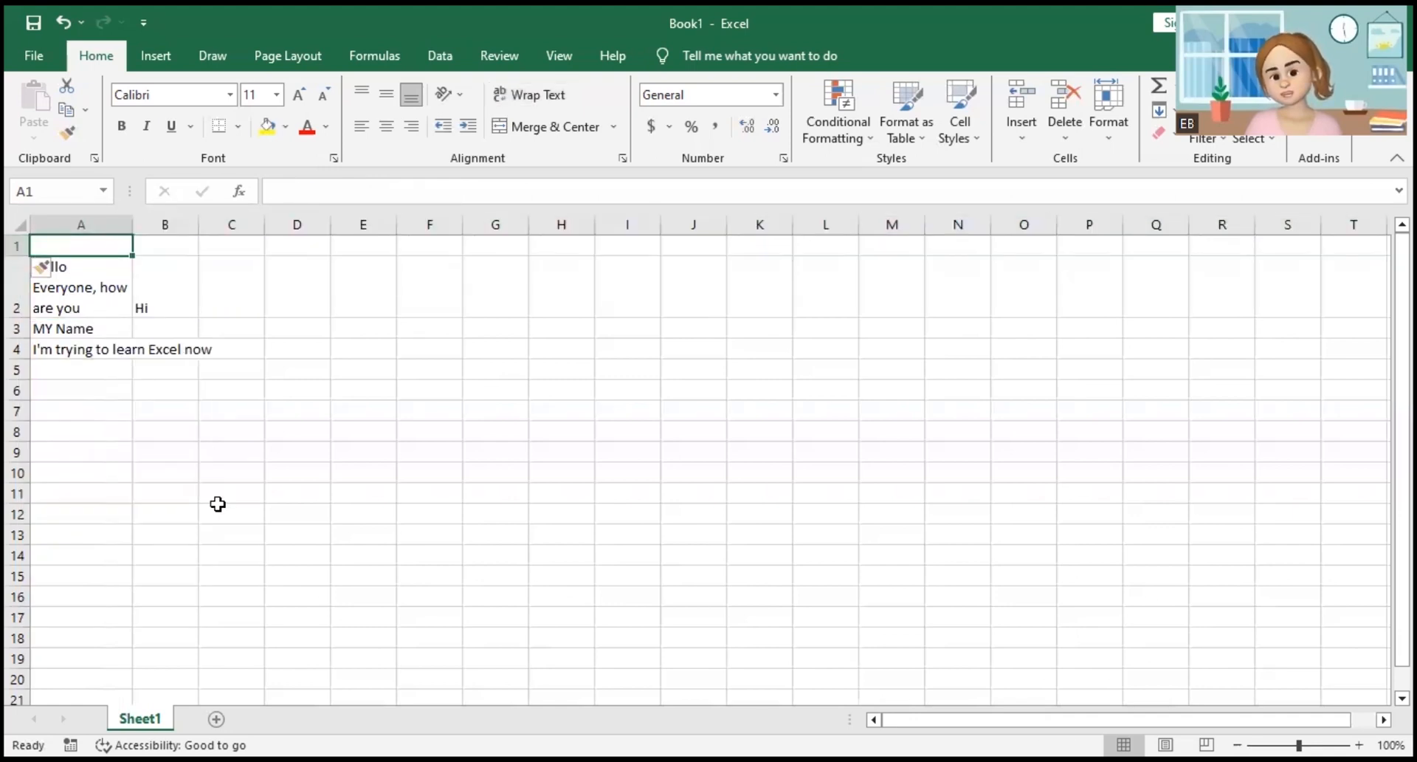
left_click(356, 349)
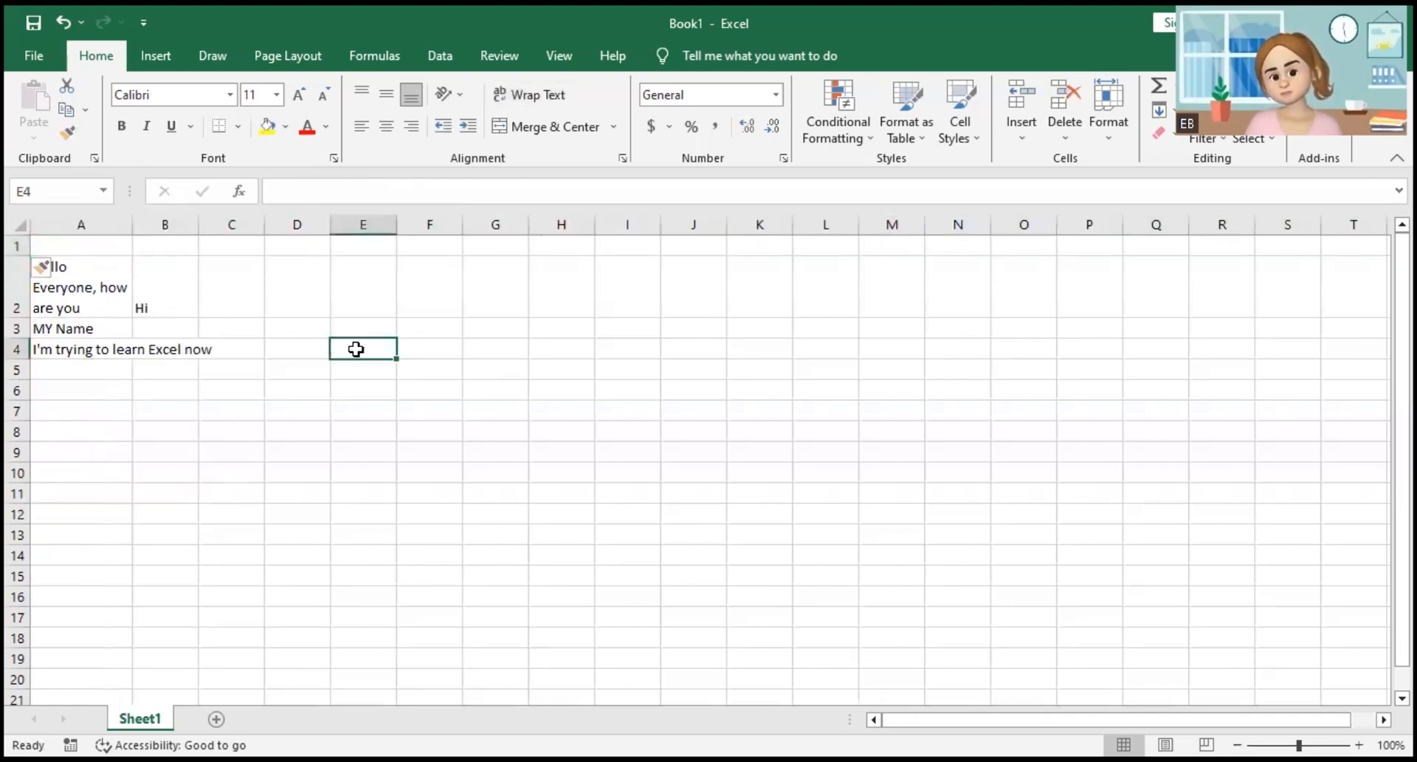
Try inserting a new column before column A and undo the insertion.
left_click(101, 217)
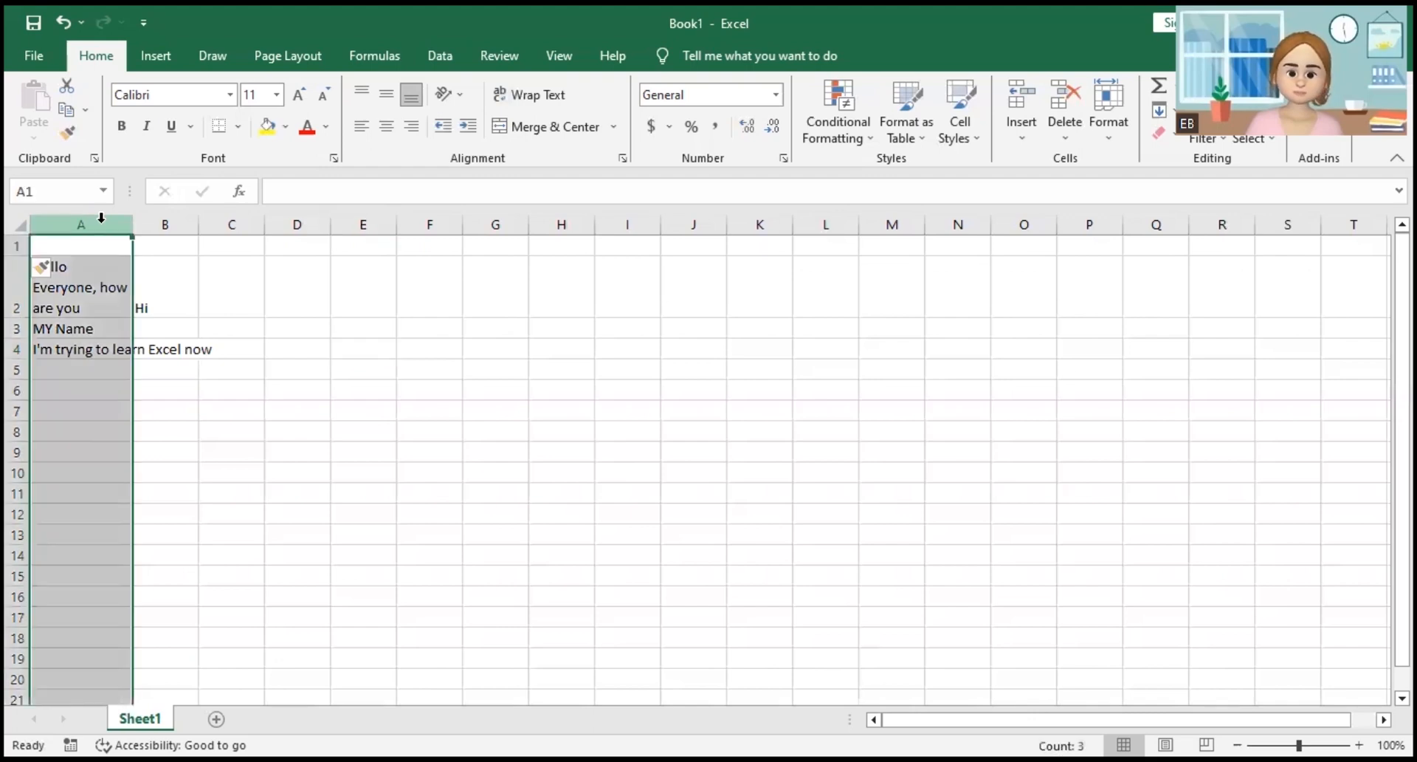
right_click(100, 223)
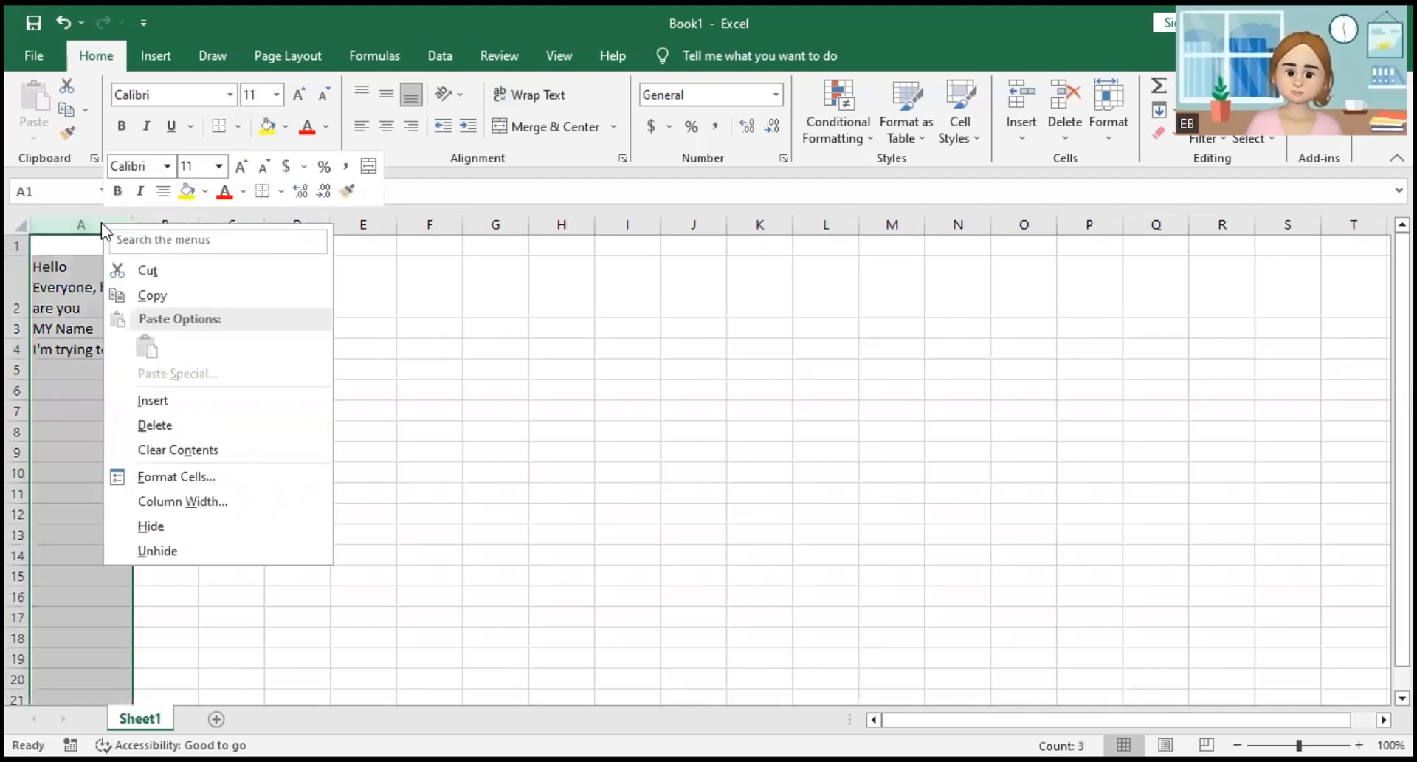
left_click(162, 399)
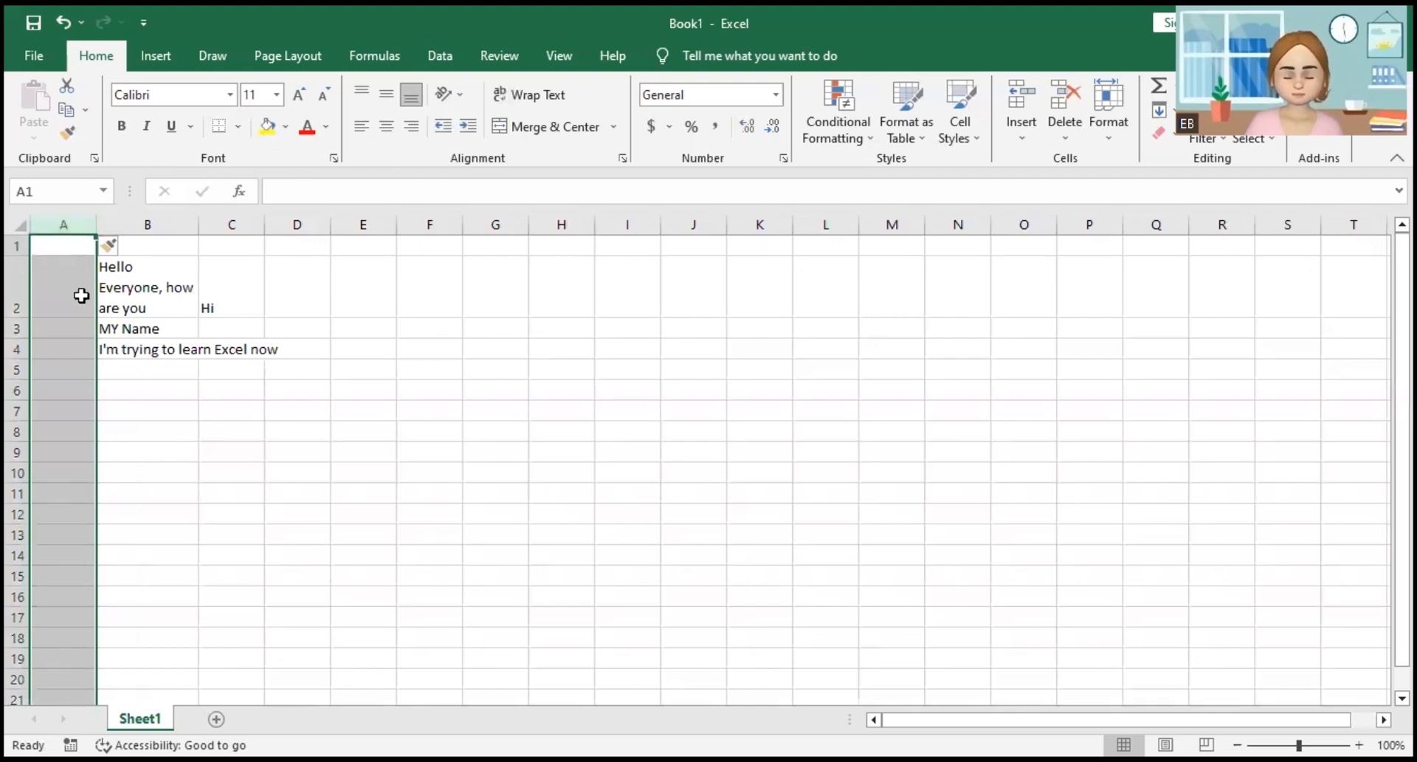
key("ctrl+z")
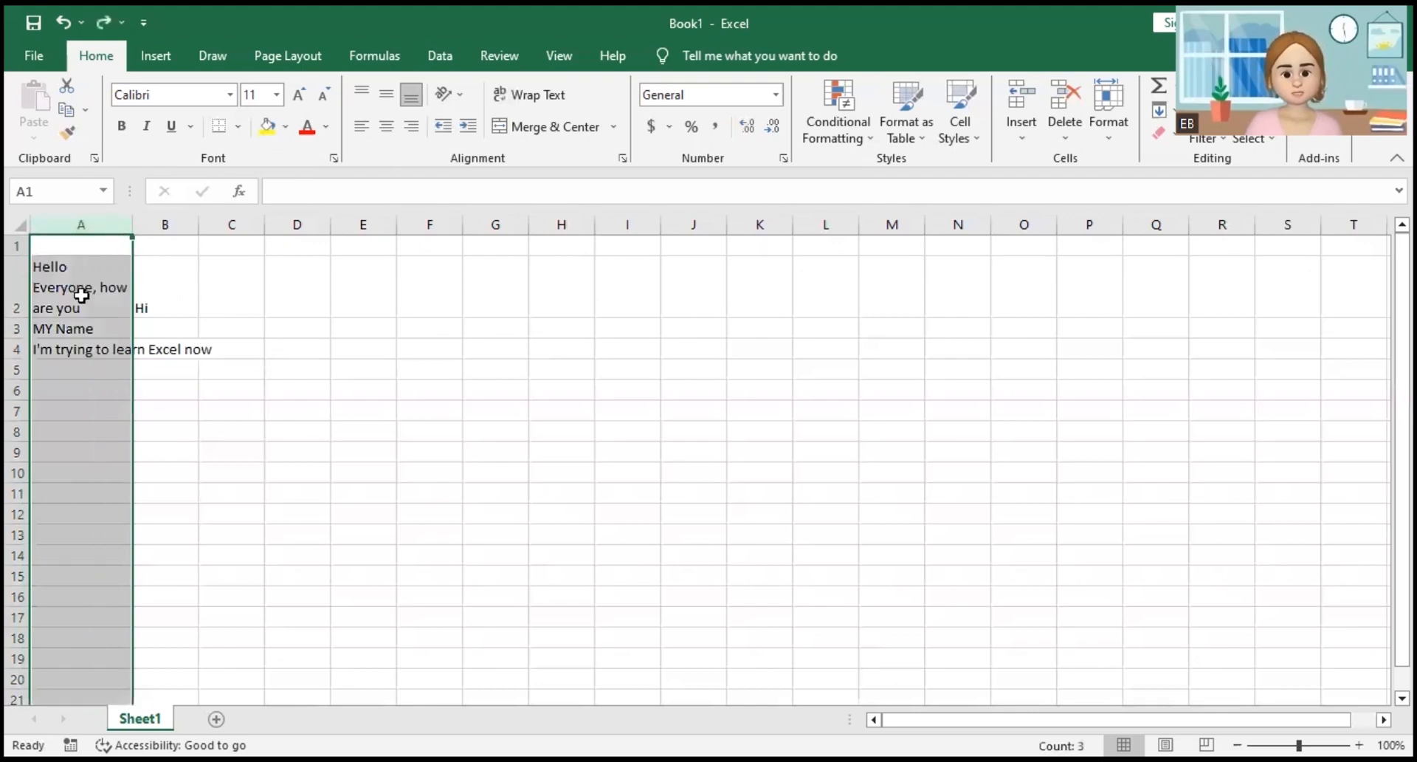
Try inserting a new column between the greeting column and the "Hi" column, and undo the insertion.
left_click(184, 223)
right_click(184, 224)
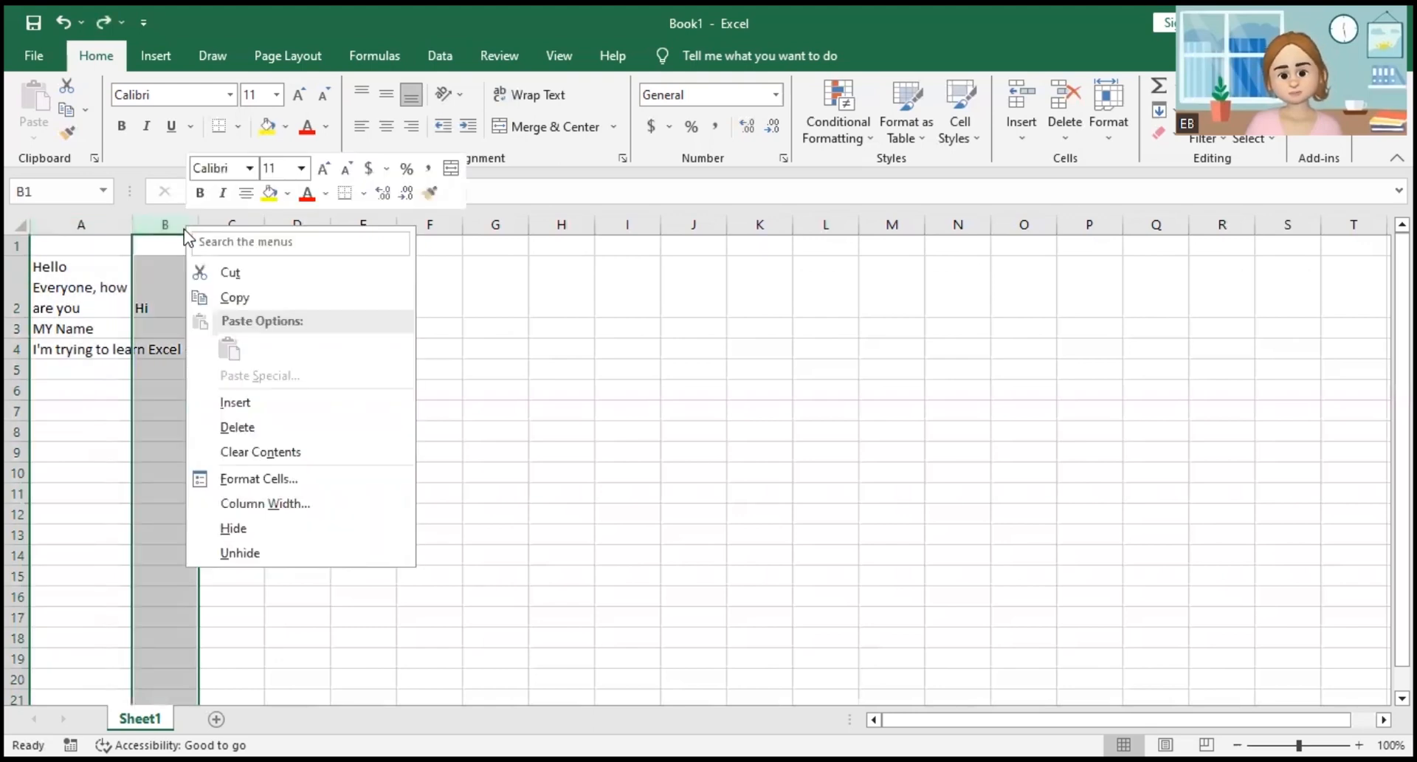
left_click(264, 406)
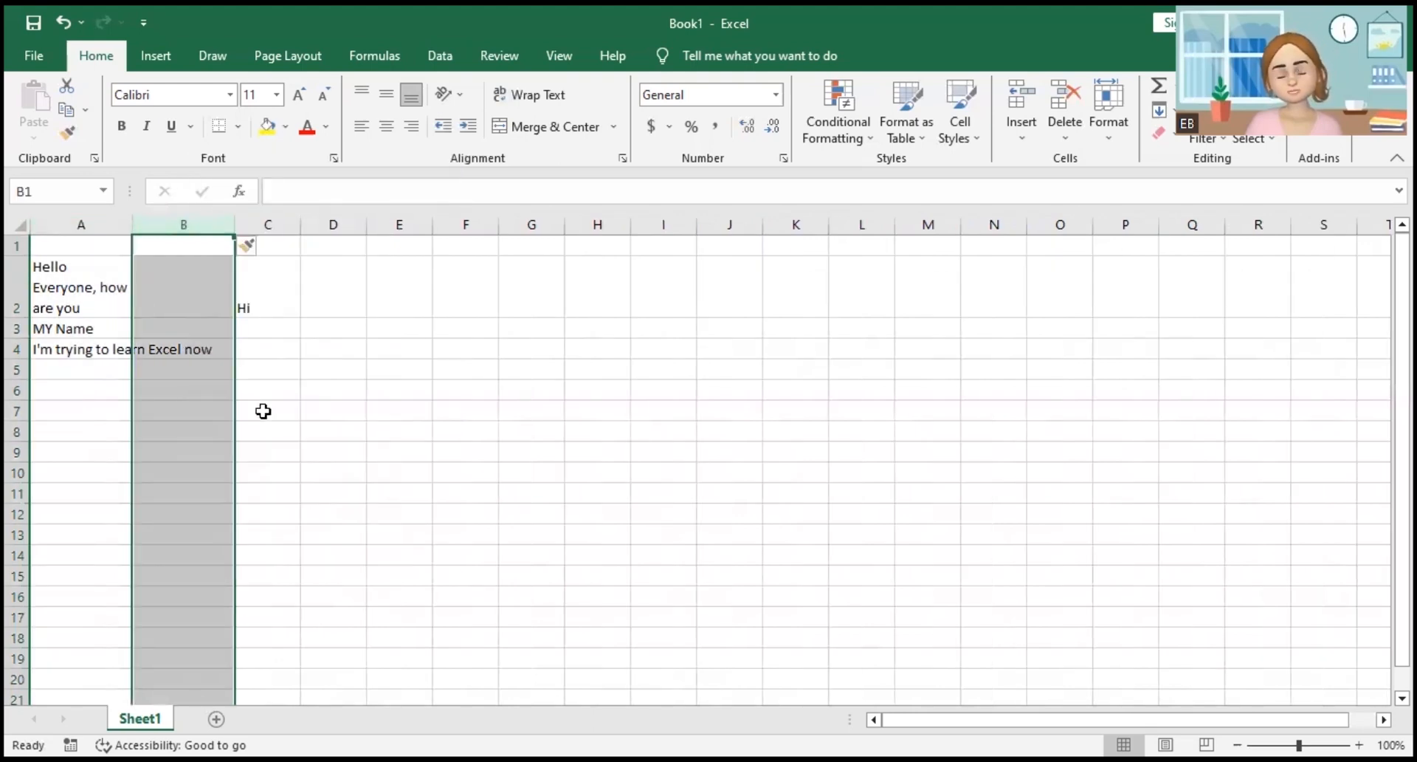
left_click(264, 411)
key("ctrl+z")
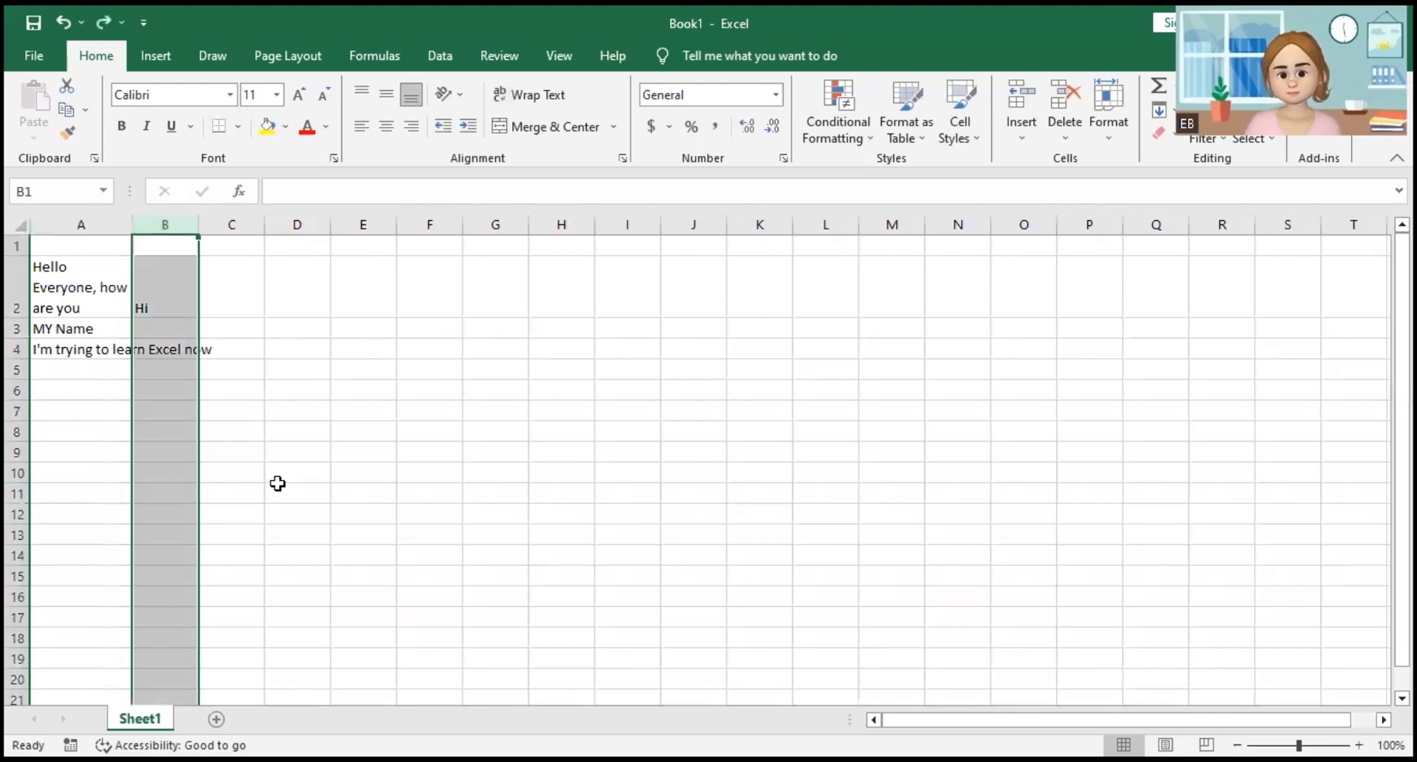
Enter the heading "My Details" in cell A1.
left_click(104, 237)
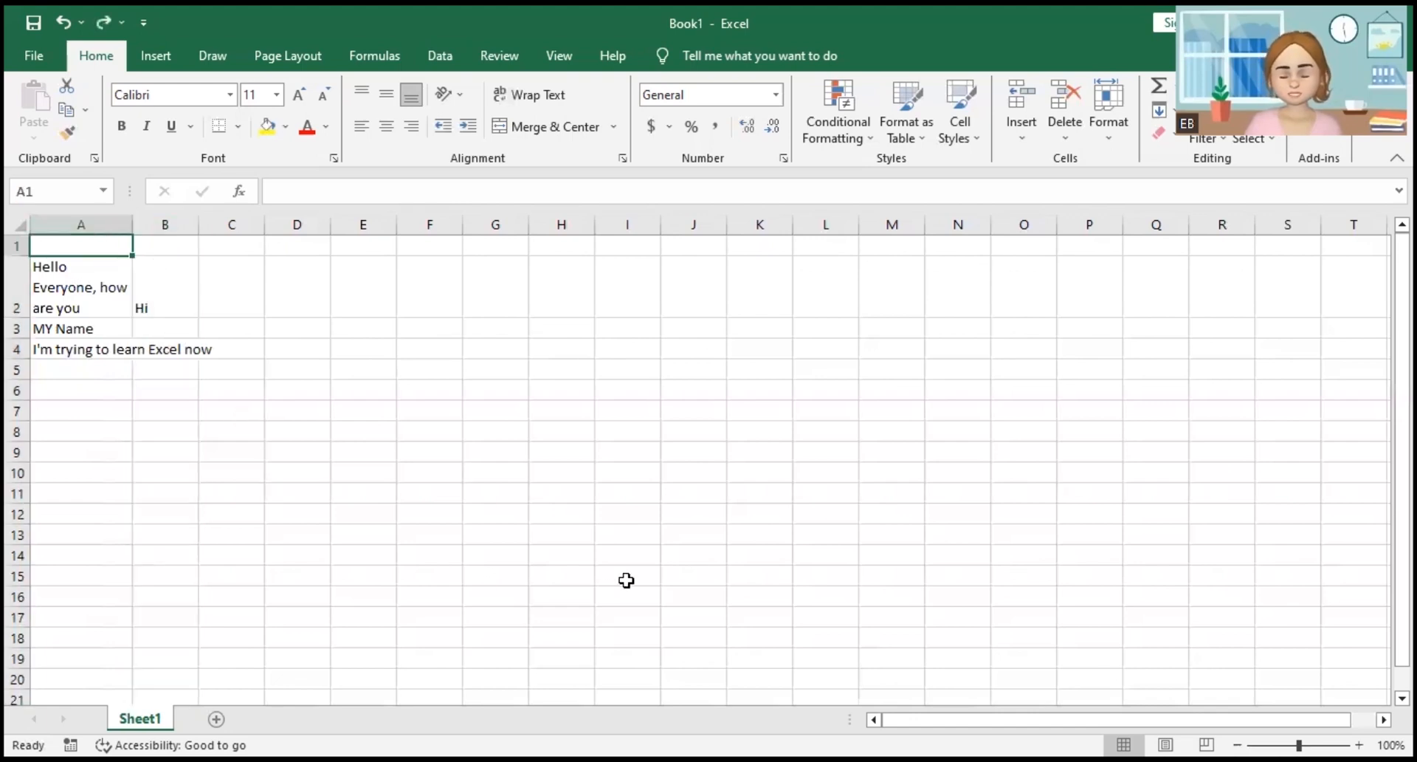
type("My")
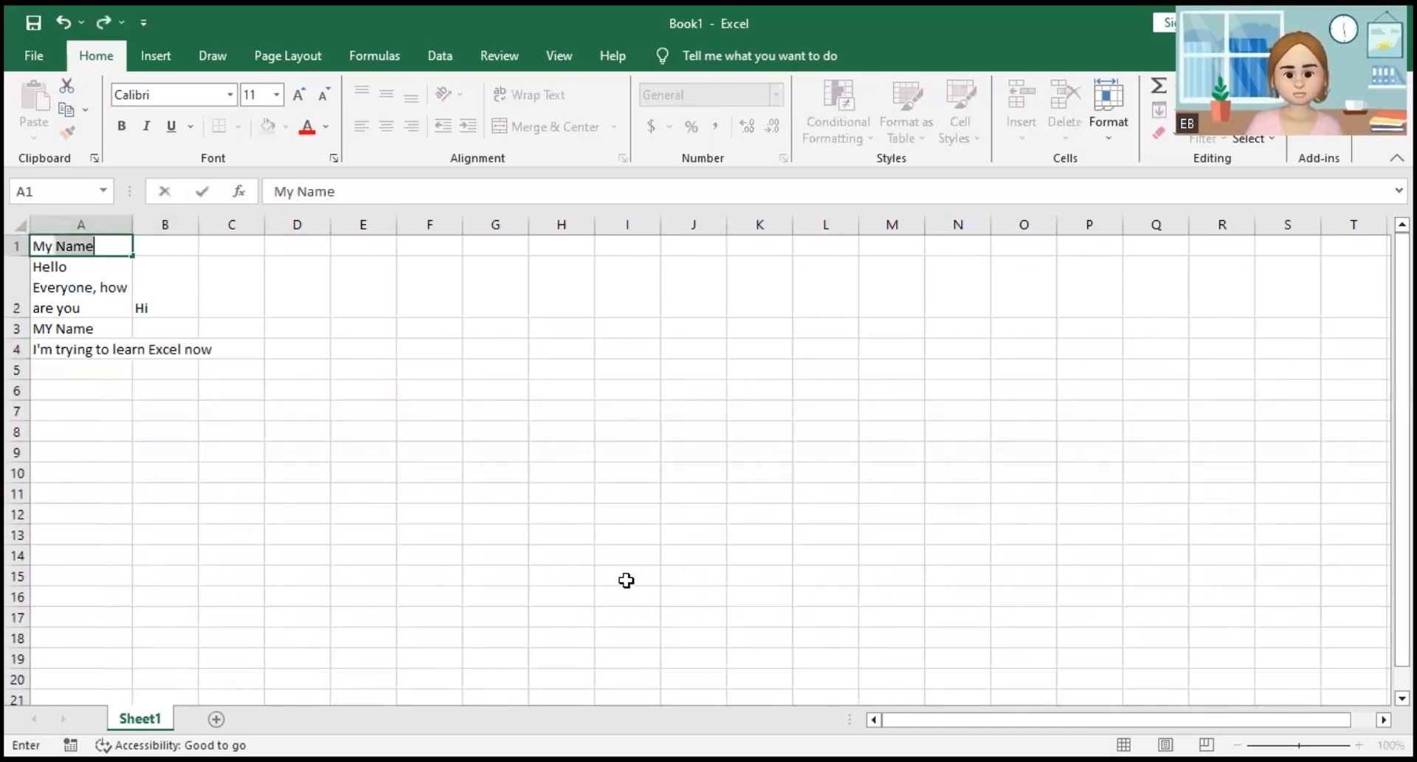
type(" Dest")
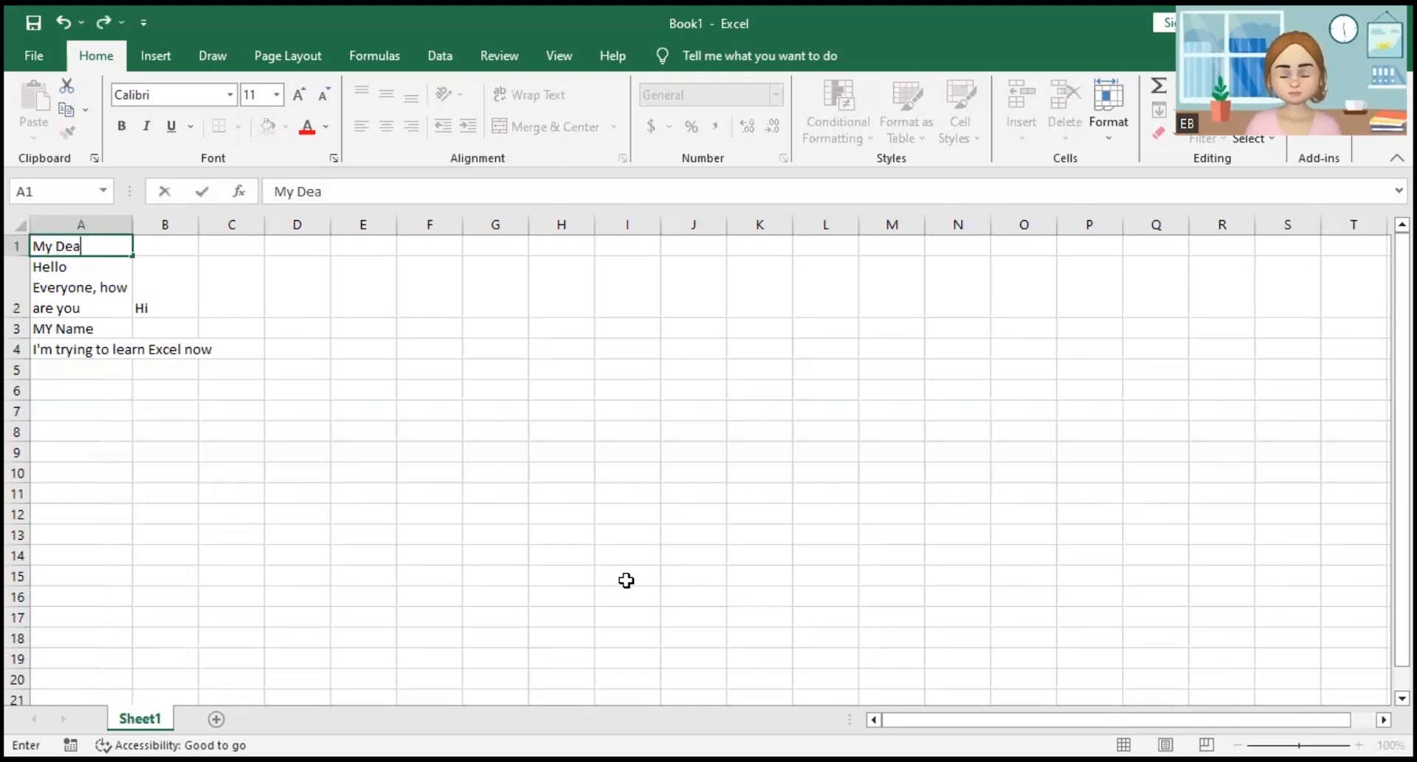
key("BackSpace")
key("BackSpace")
type("tails")
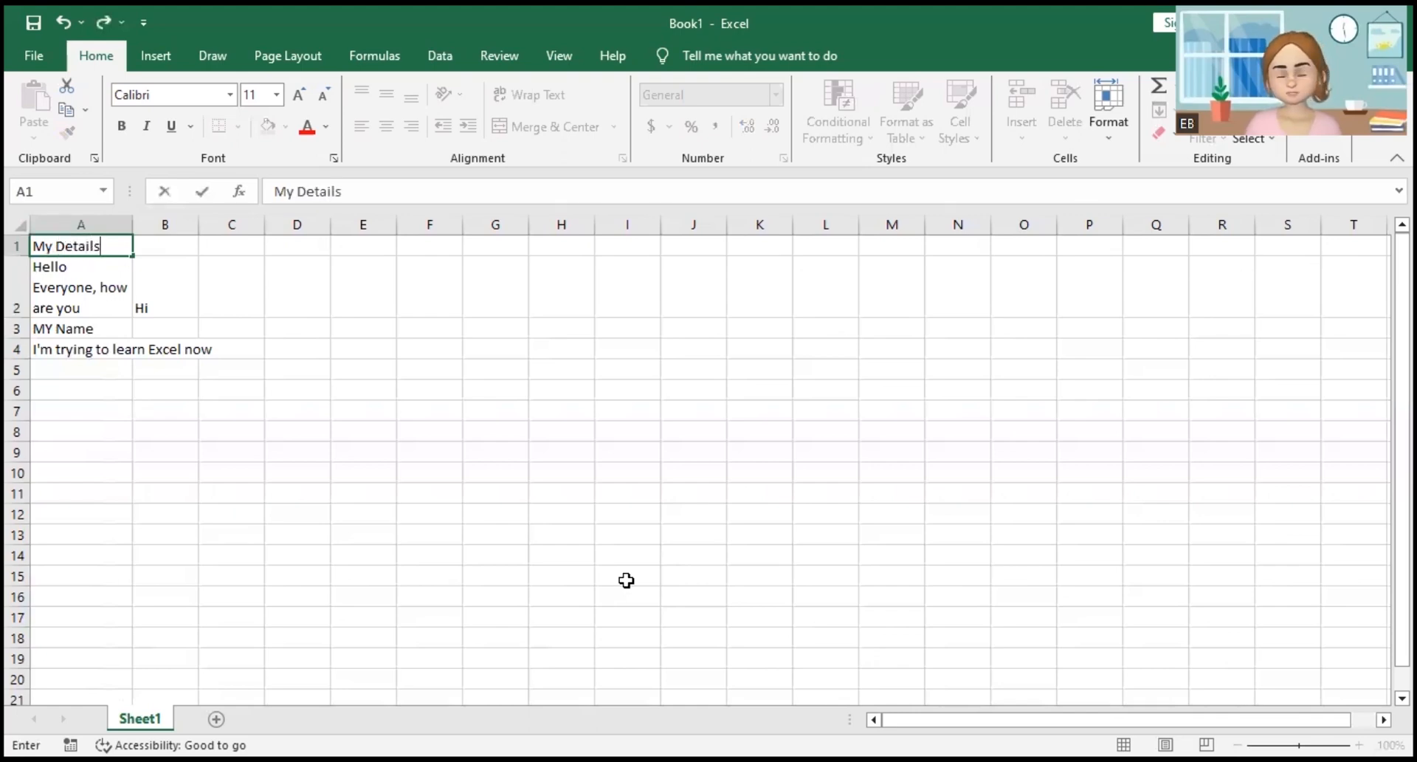
key("Return")
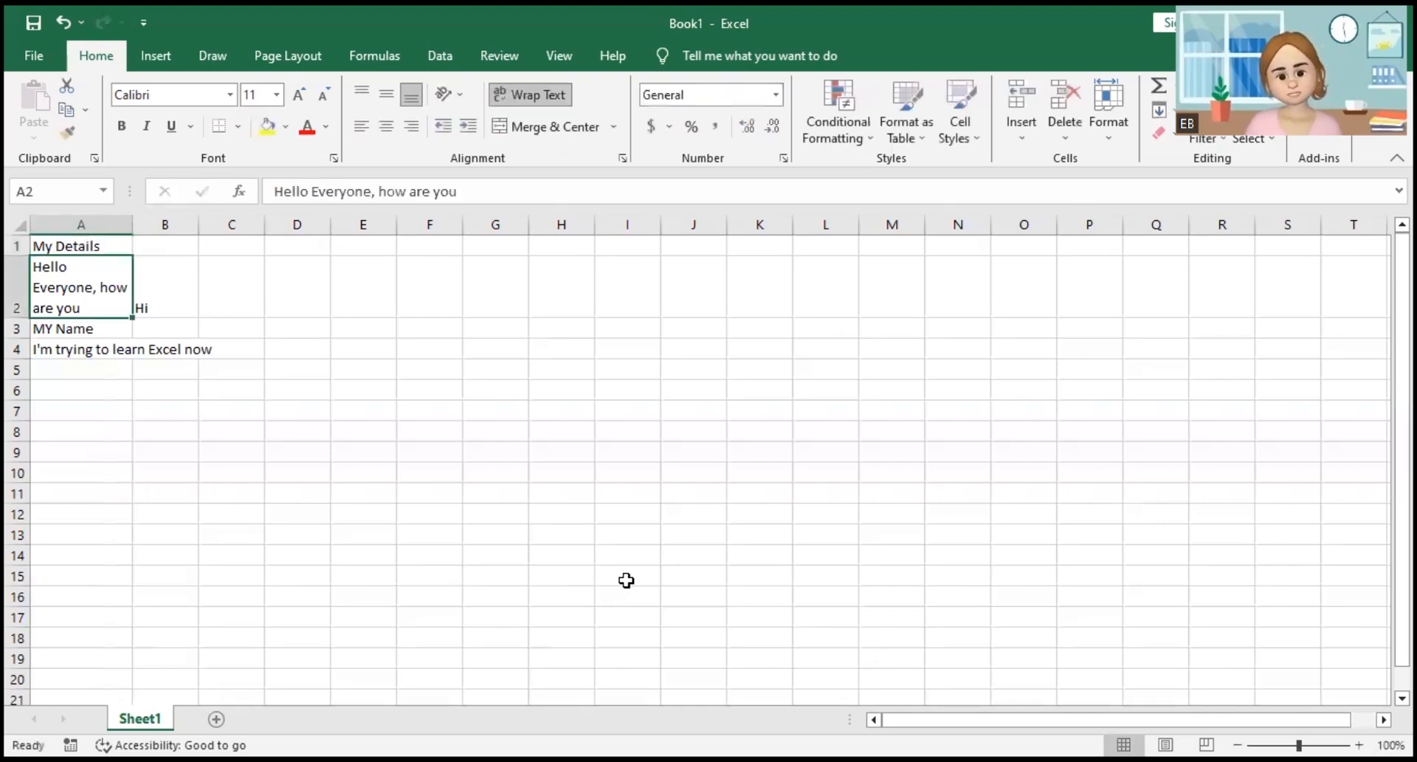
Select cells A1 and B1 and merge and center them around the "My Details" heading.
left_click_drag(117, 245, 141, 246)
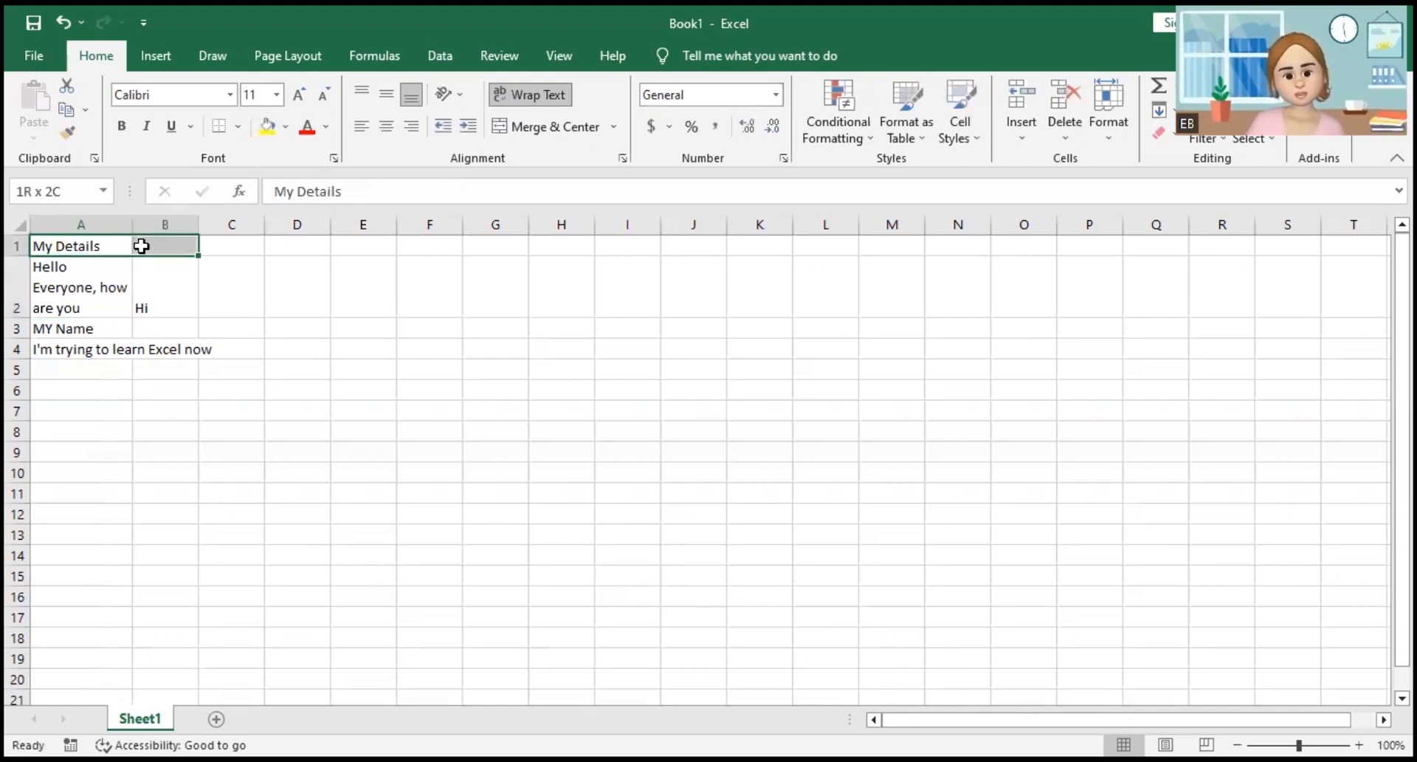
left_click(108, 228)
left_click(162, 228)
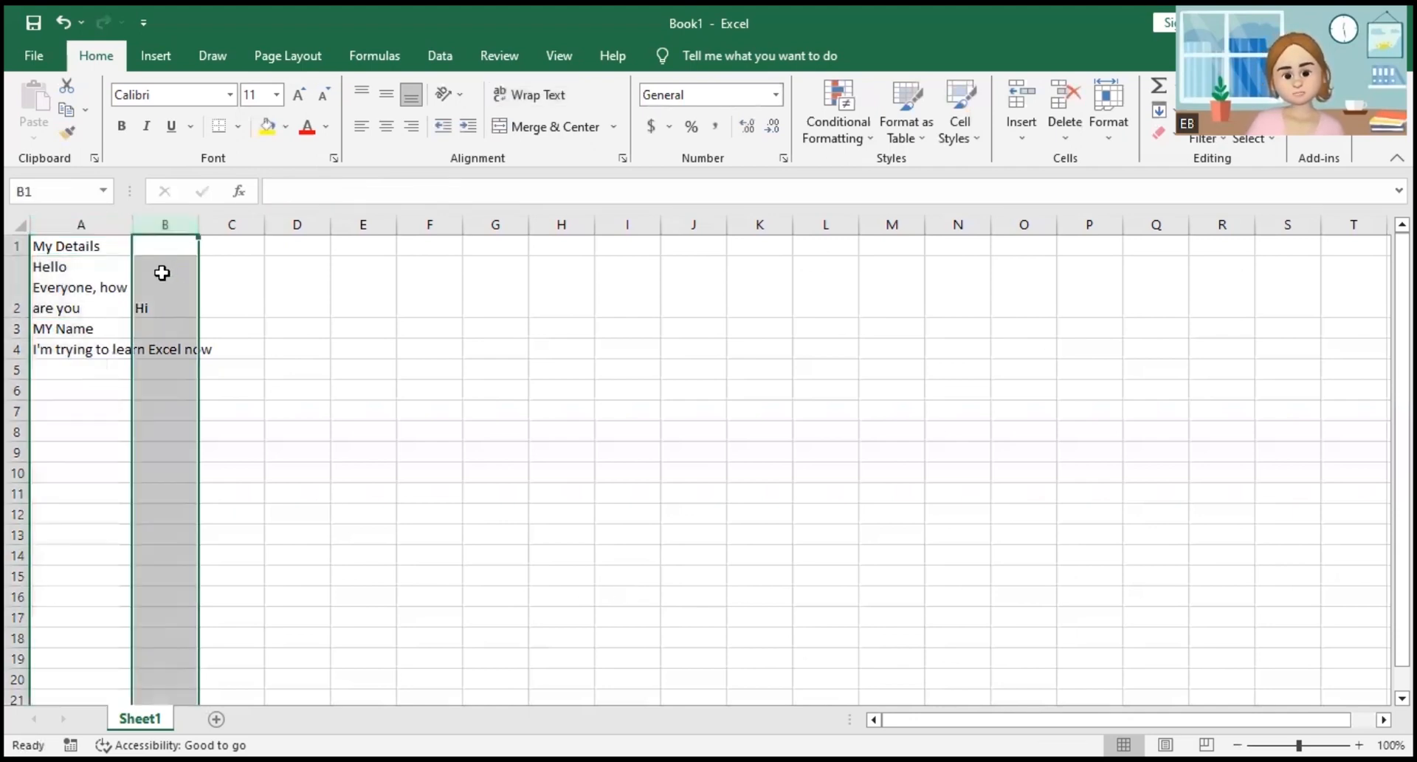
left_click_drag(95, 245, 152, 245)
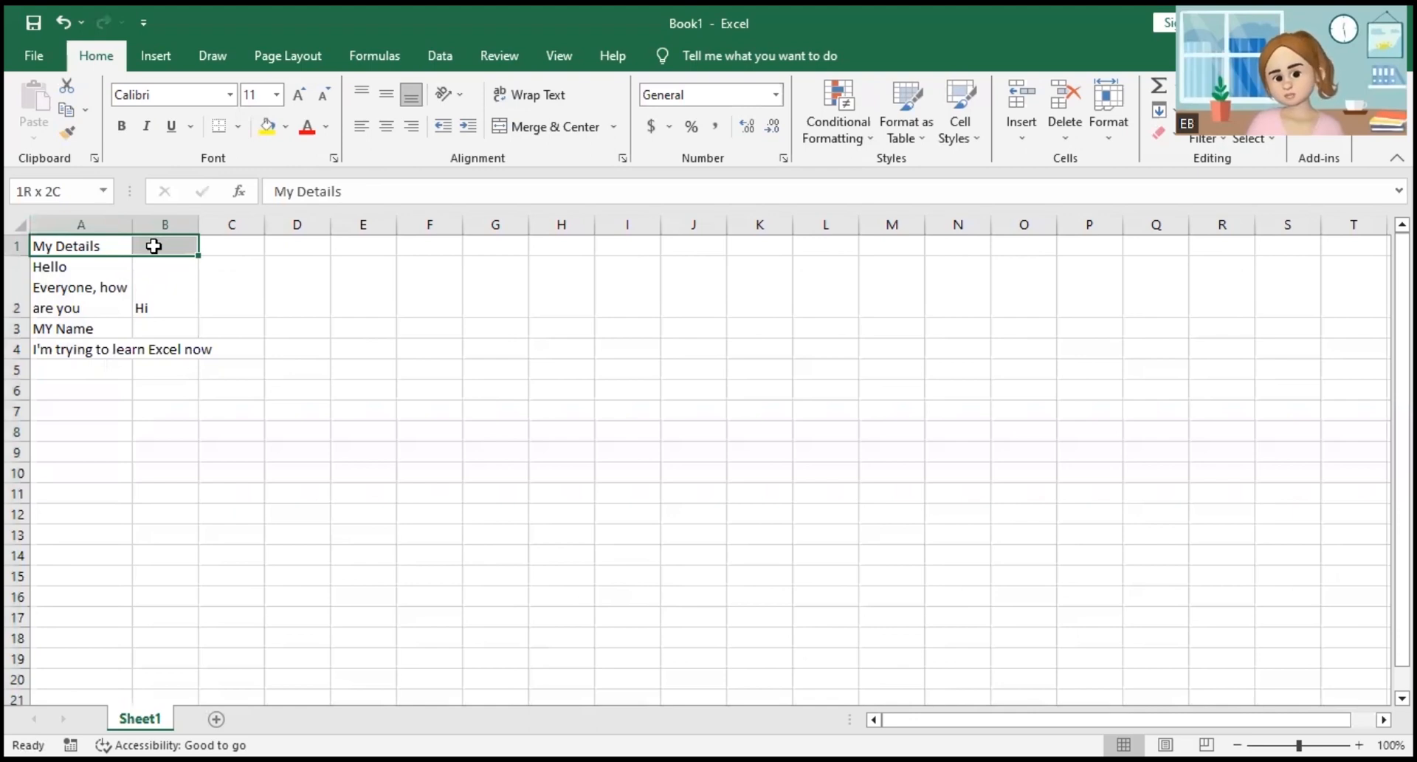
left_click_drag(153, 246, 151, 250)
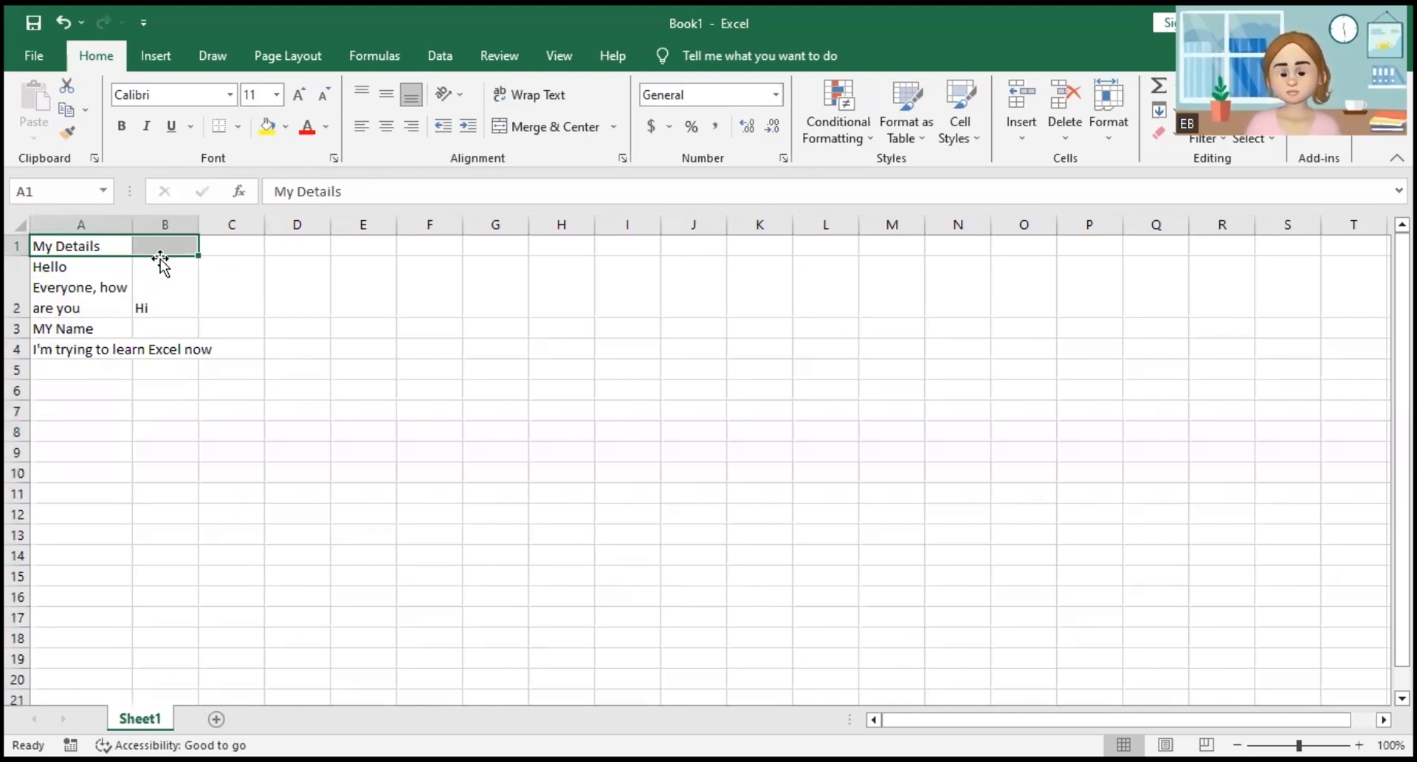
left_click(135, 277)
left_click(131, 250)
mouse_move(130, 250)
left_mouse_down()
mouse_move(147, 249)
mouse_move(108, 246)
left_mouse_up()
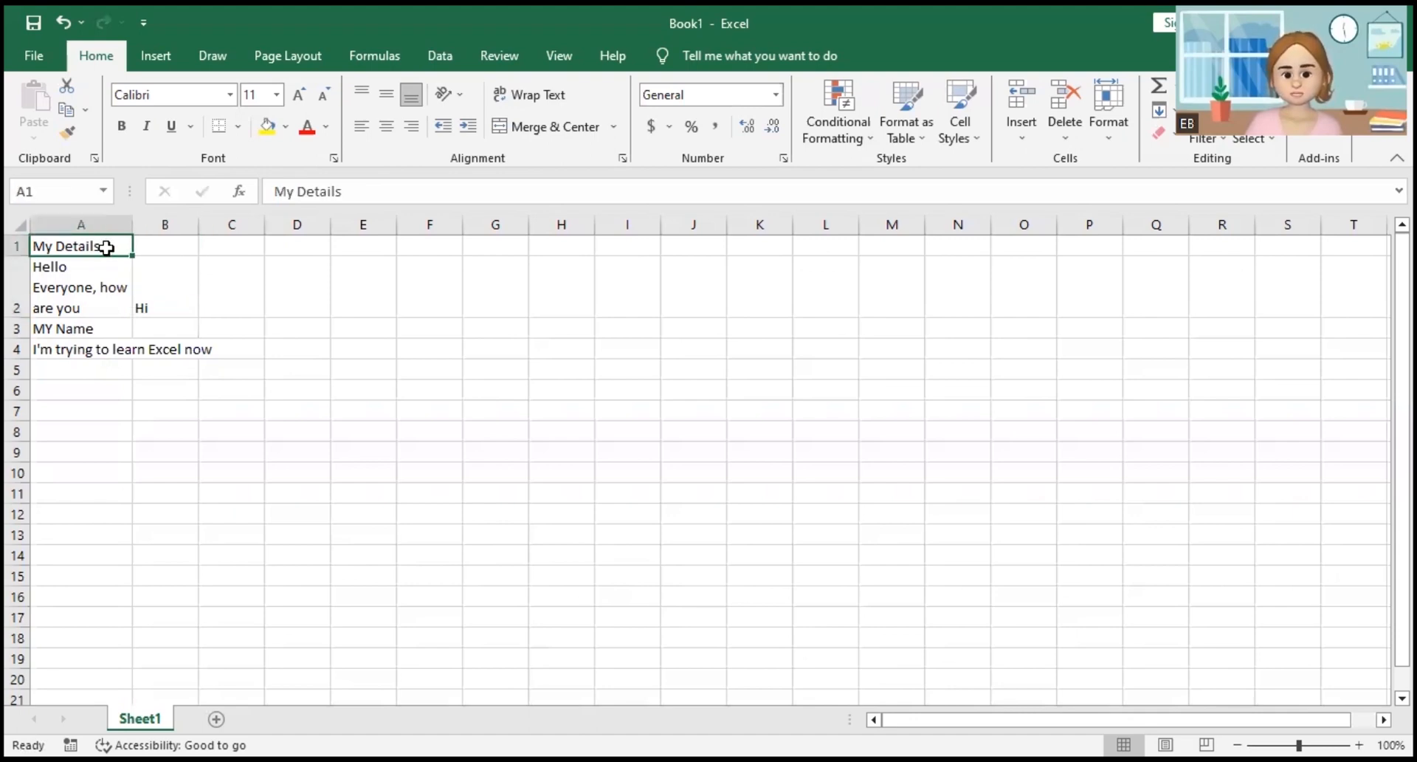
left_click(151, 248)
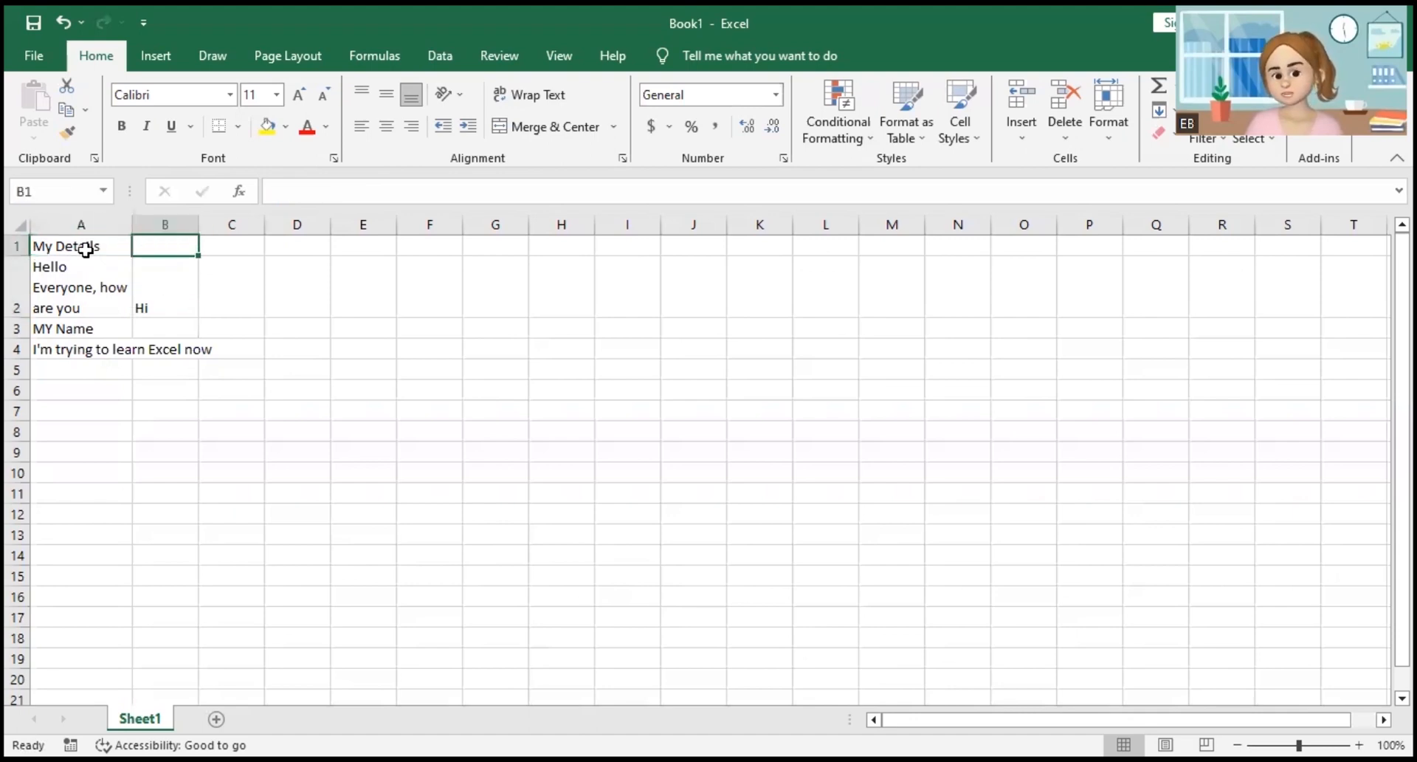
left_click_drag(101, 241, 151, 241)
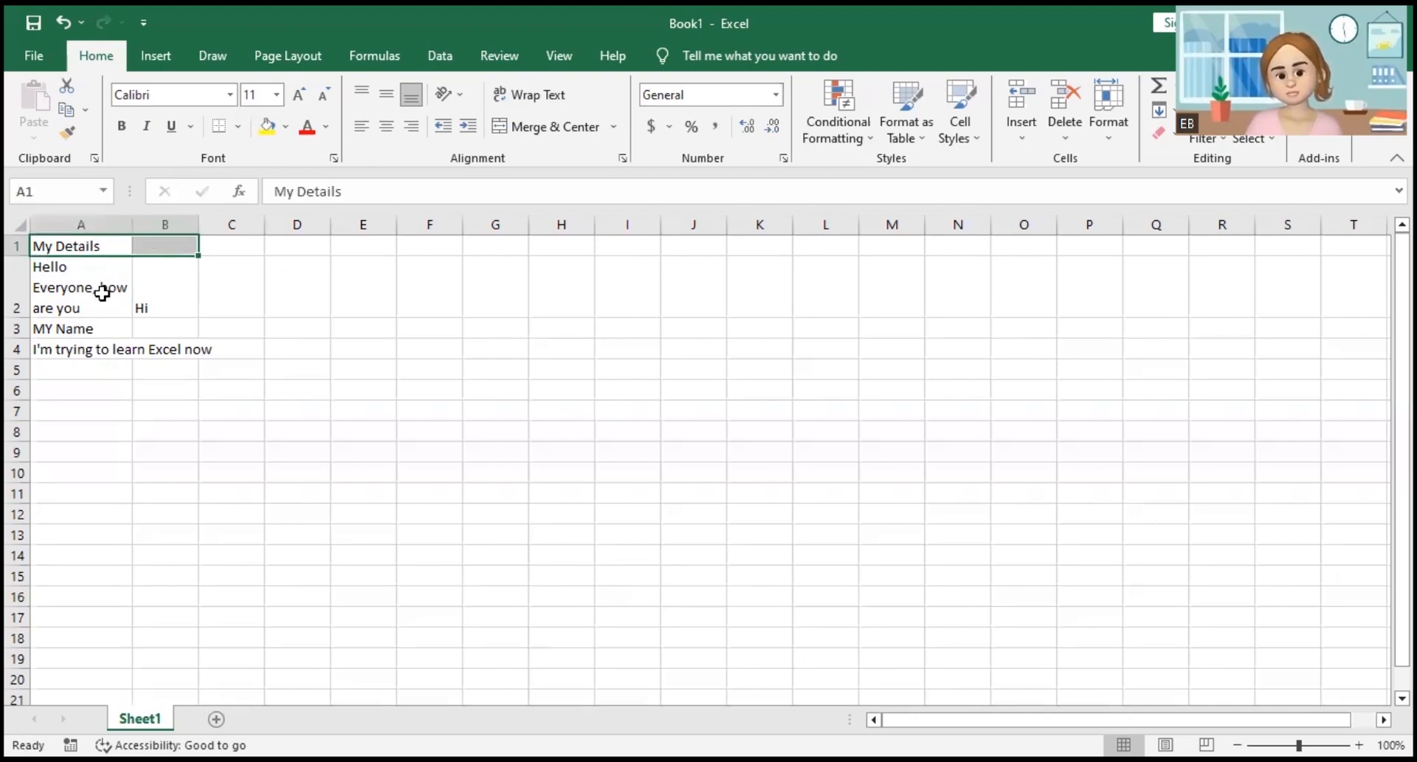
left_click(555, 125)
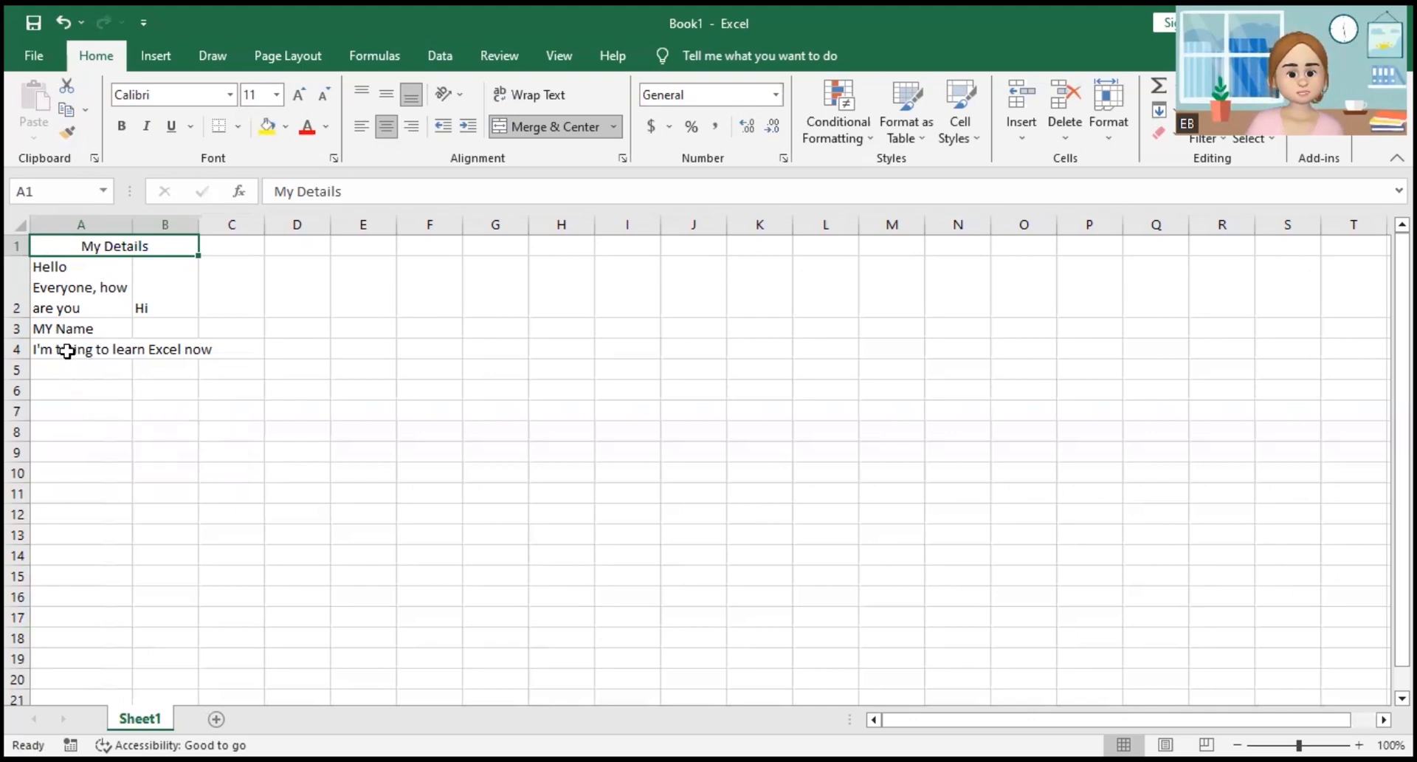
Try merging and centering cells A4 and A5 with left alignment, and undo these changes along with the merge of the heading.
left_click_drag(66, 351, 65, 367)
left_click(531, 128)
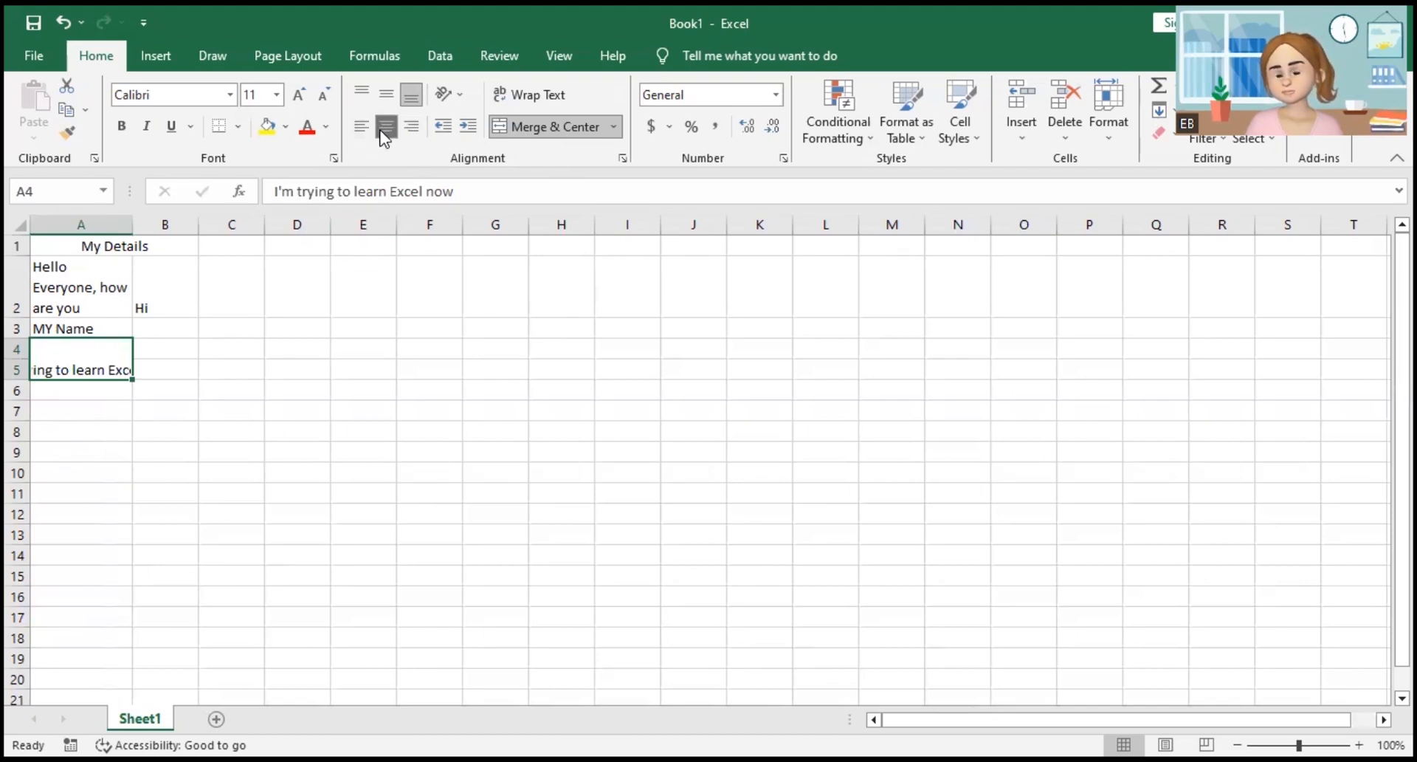
left_click(398, 127)
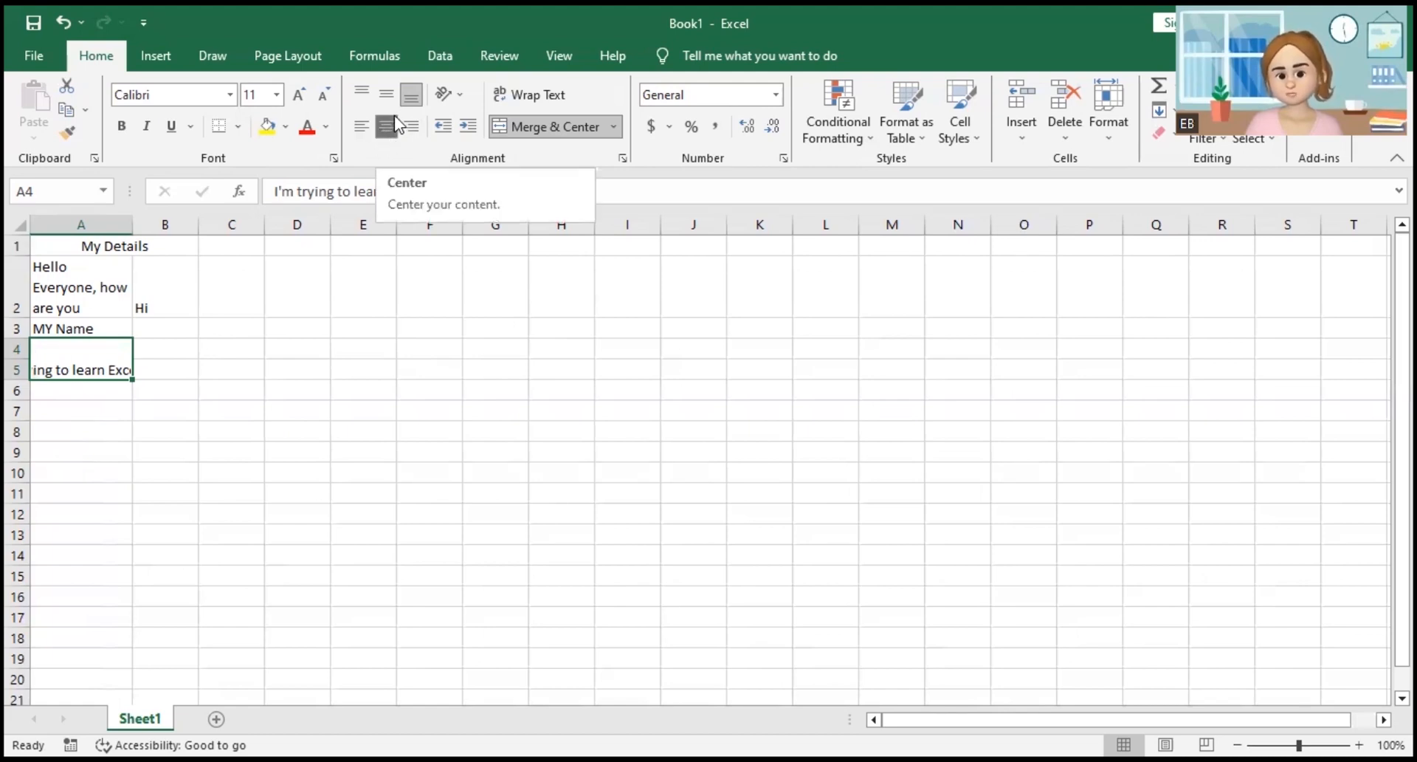
left_click(361, 133)
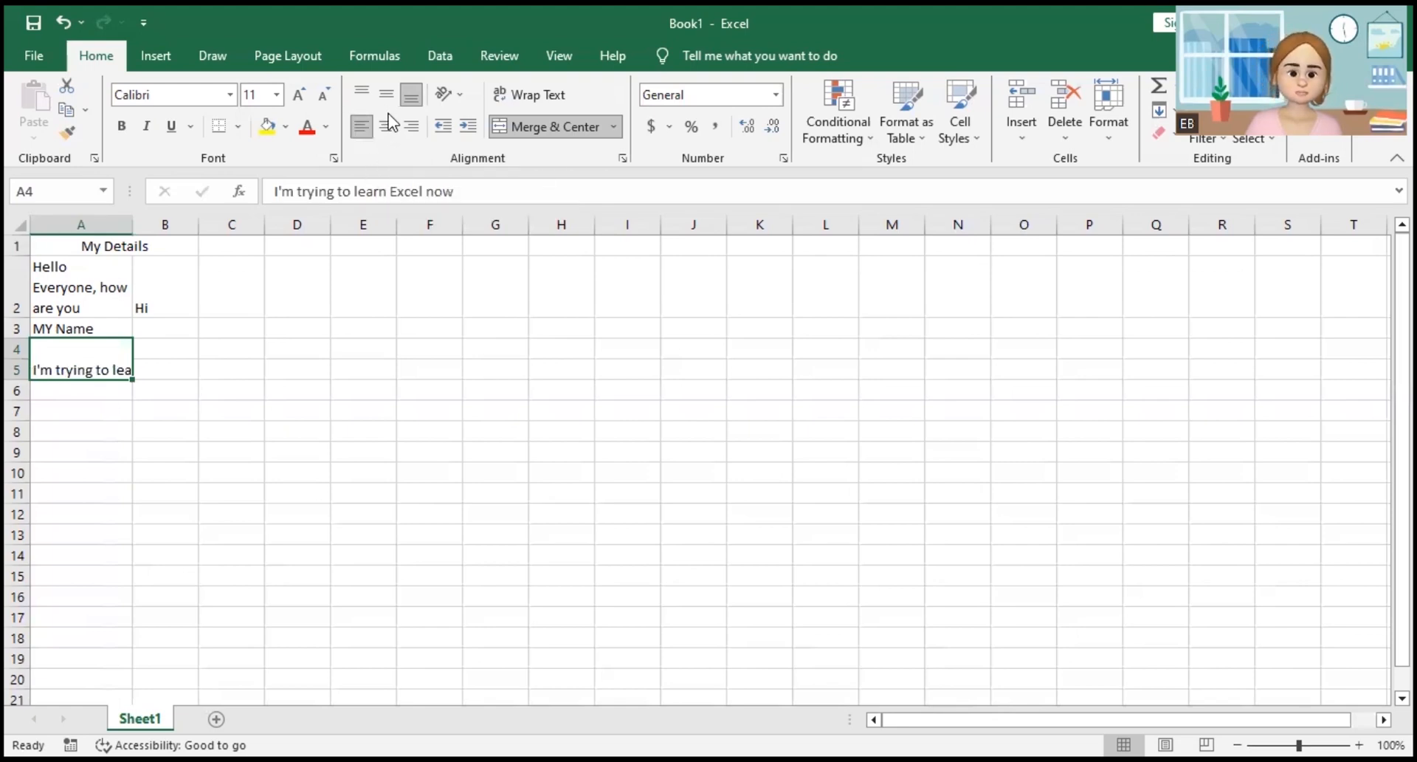
key("ctrl+z")
key("ctrl+z")
key("ctrl+z")
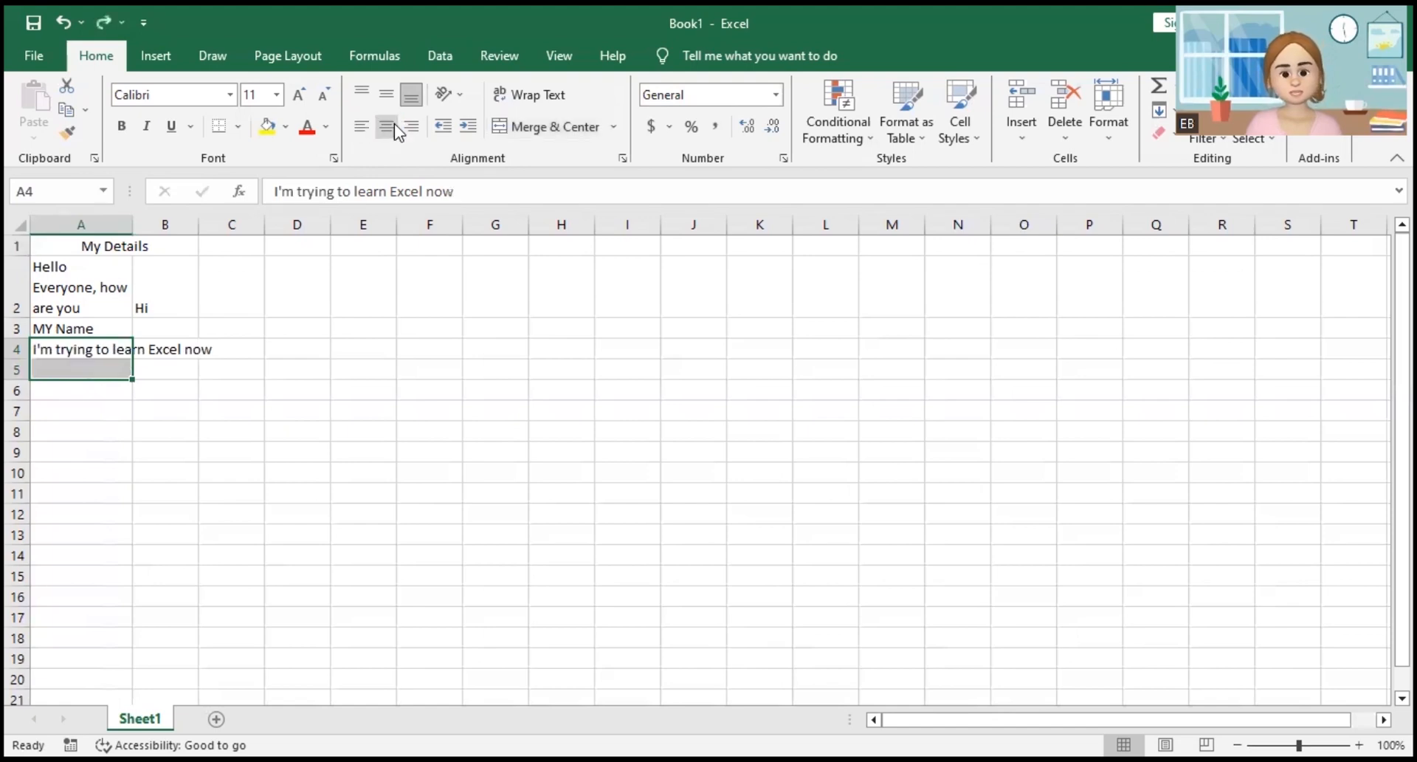
Merge and center the "My Details" heading across cells A1 and B1.
left_click(137, 306)
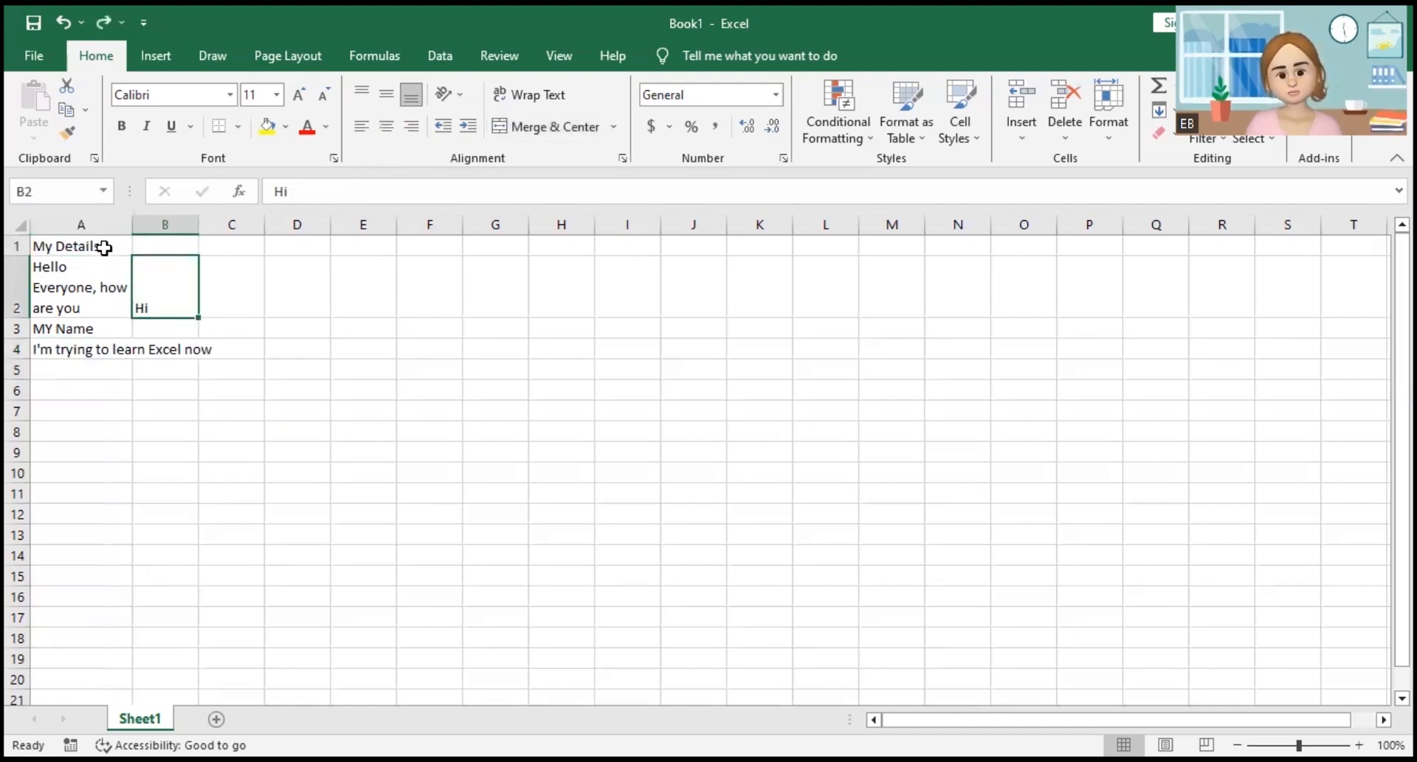
left_click_drag(104, 246, 158, 244)
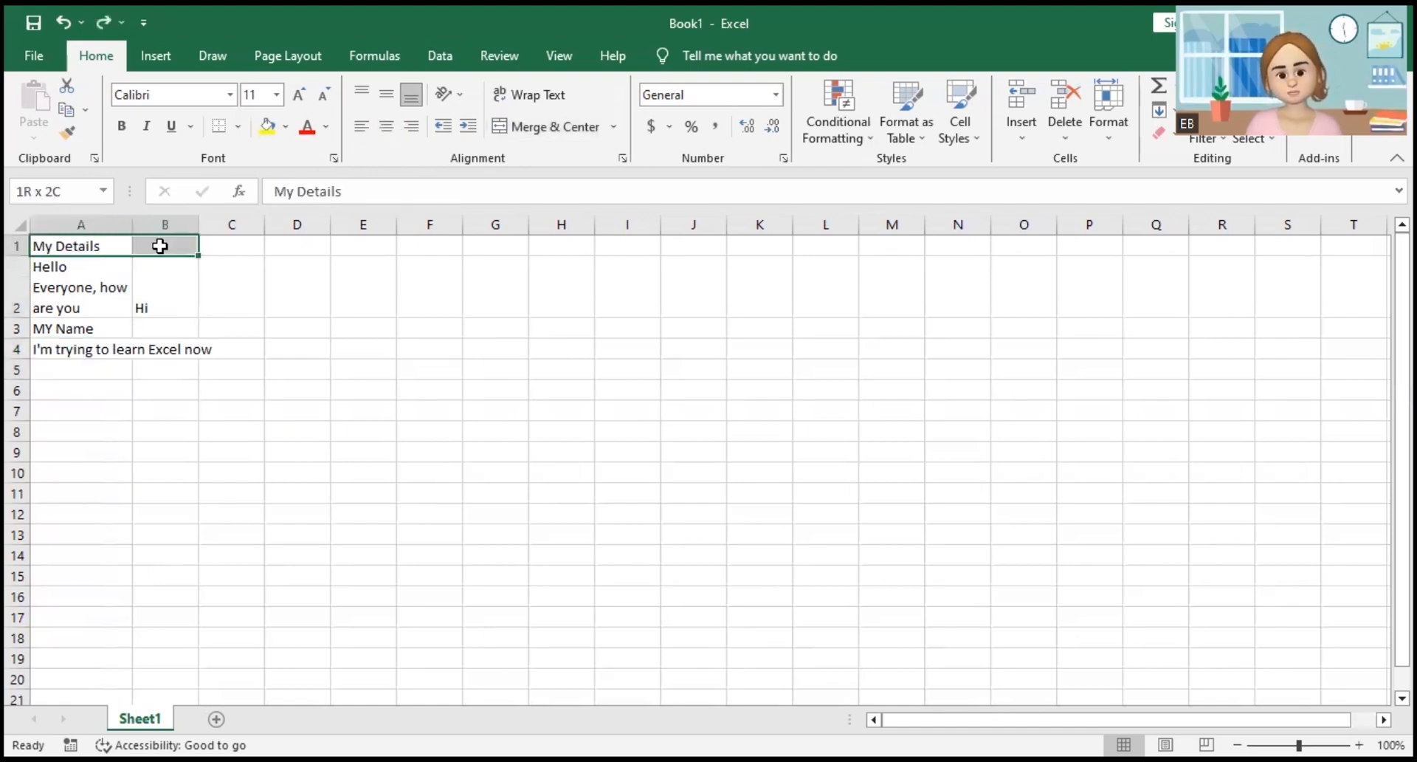
left_click(615, 127)
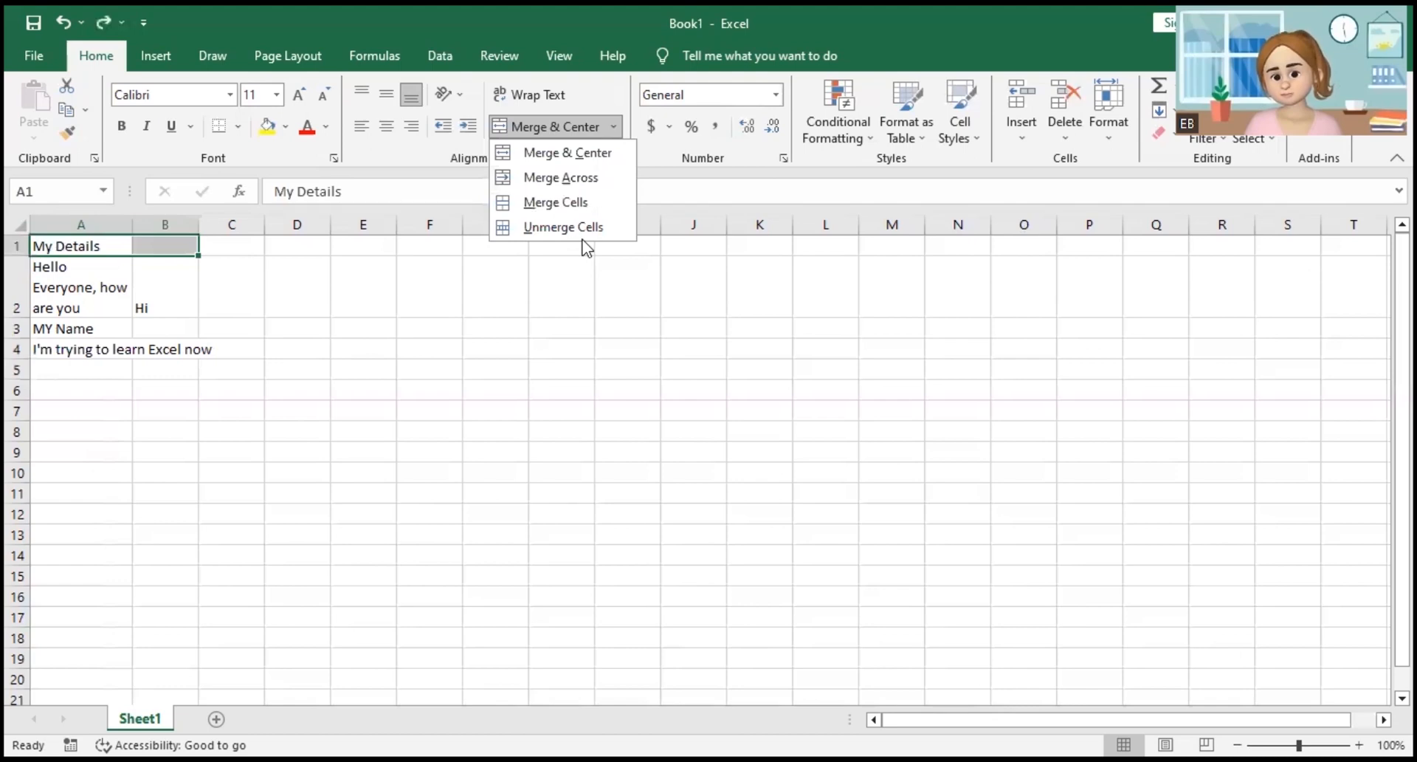
left_click(584, 177)
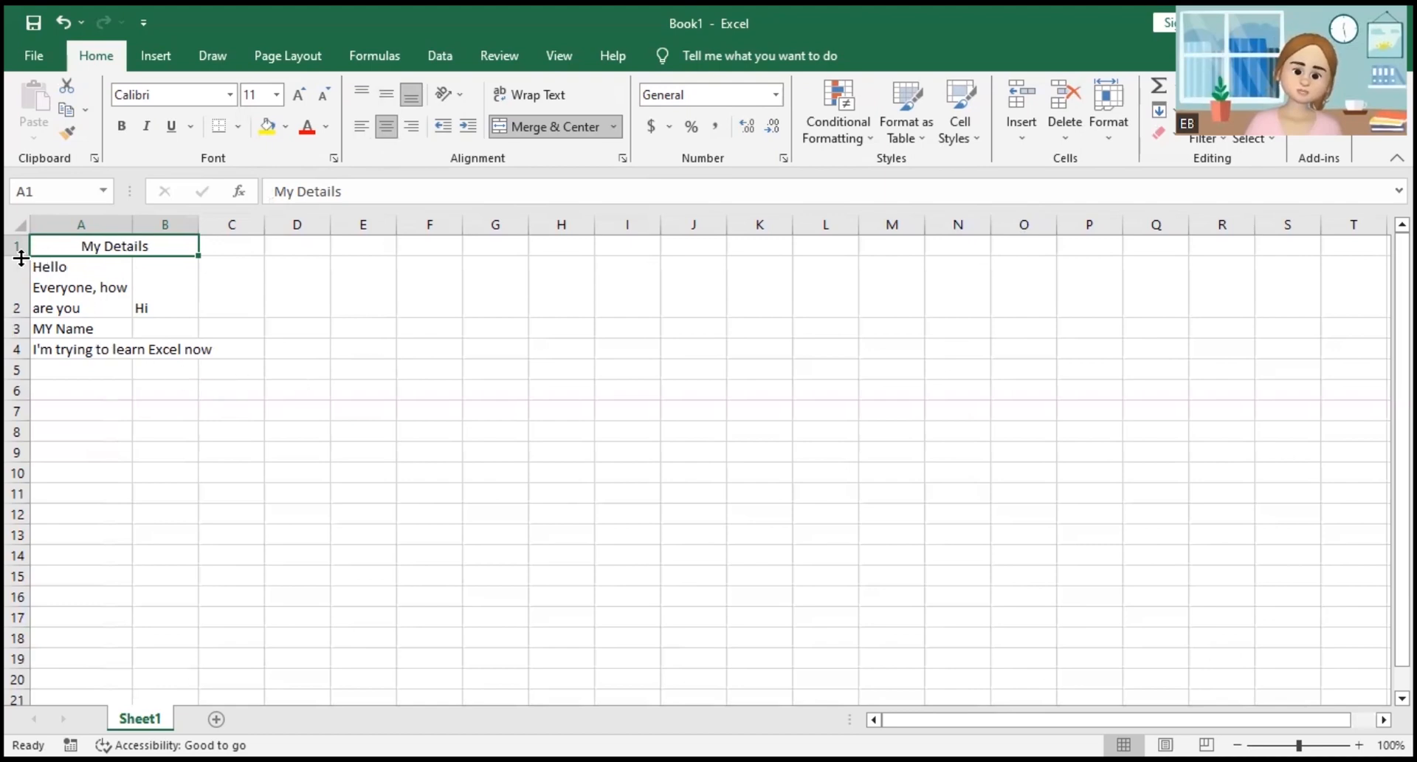
Make row 1 about four times taller and try left, center and right alignment on "My Details", ending with center.
left_click_drag(21, 257, 21, 323)
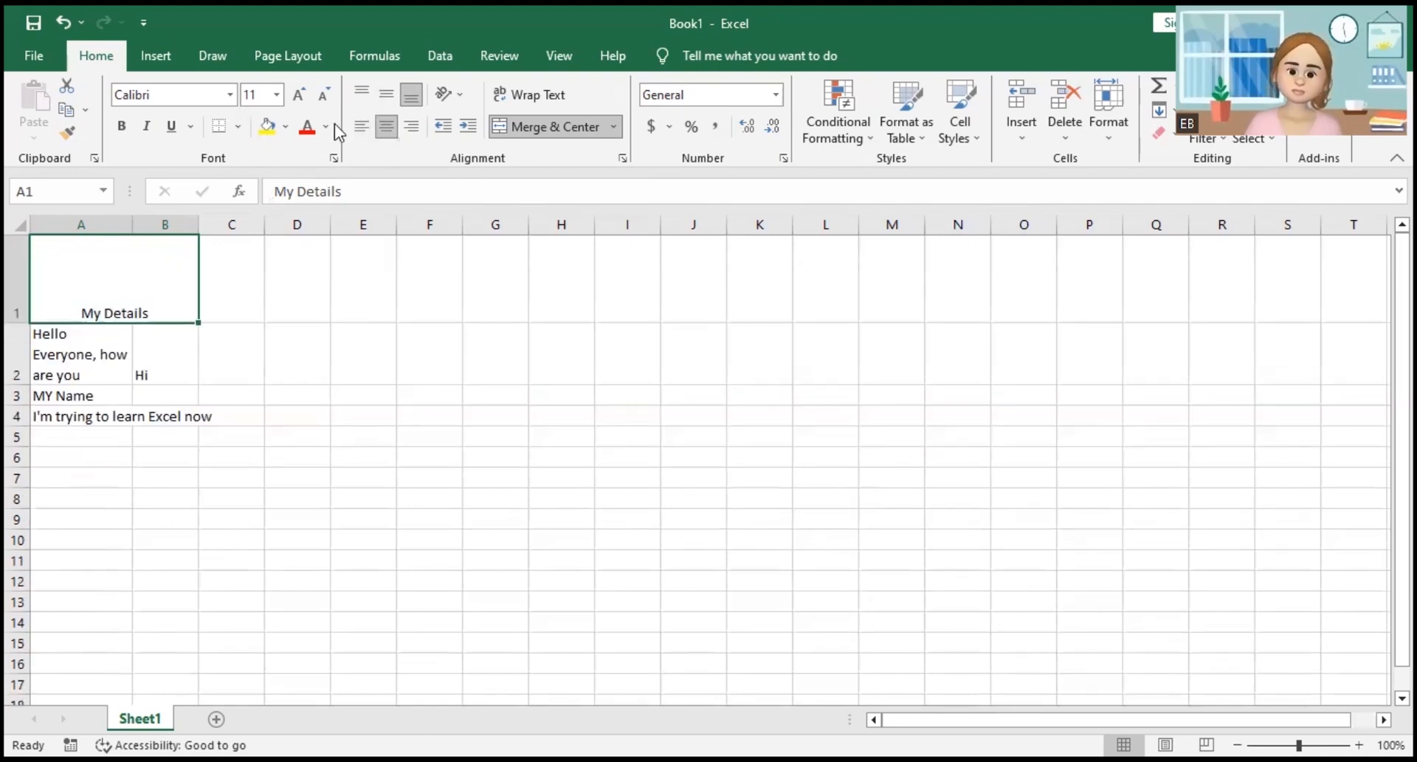
left_click(360, 127)
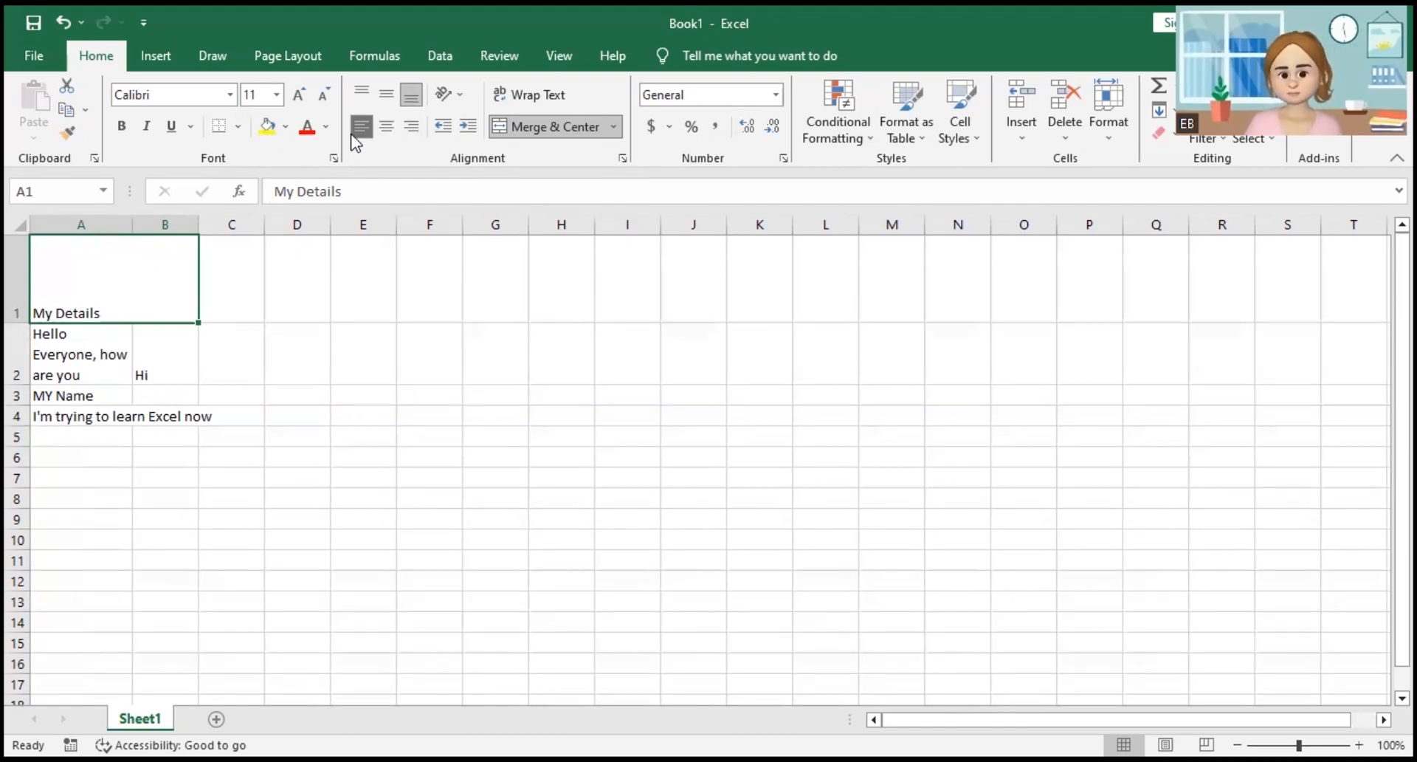
left_click(386, 127)
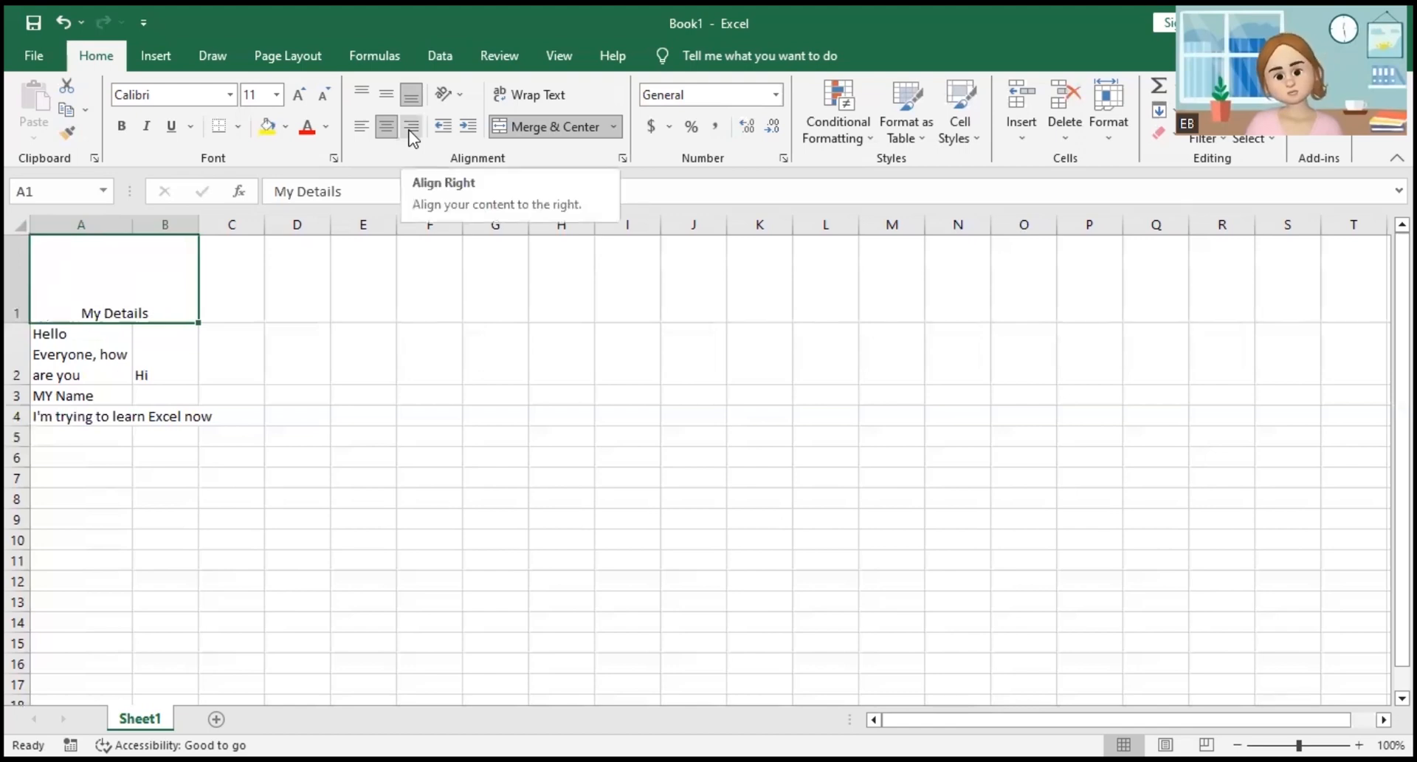
left_click(411, 131)
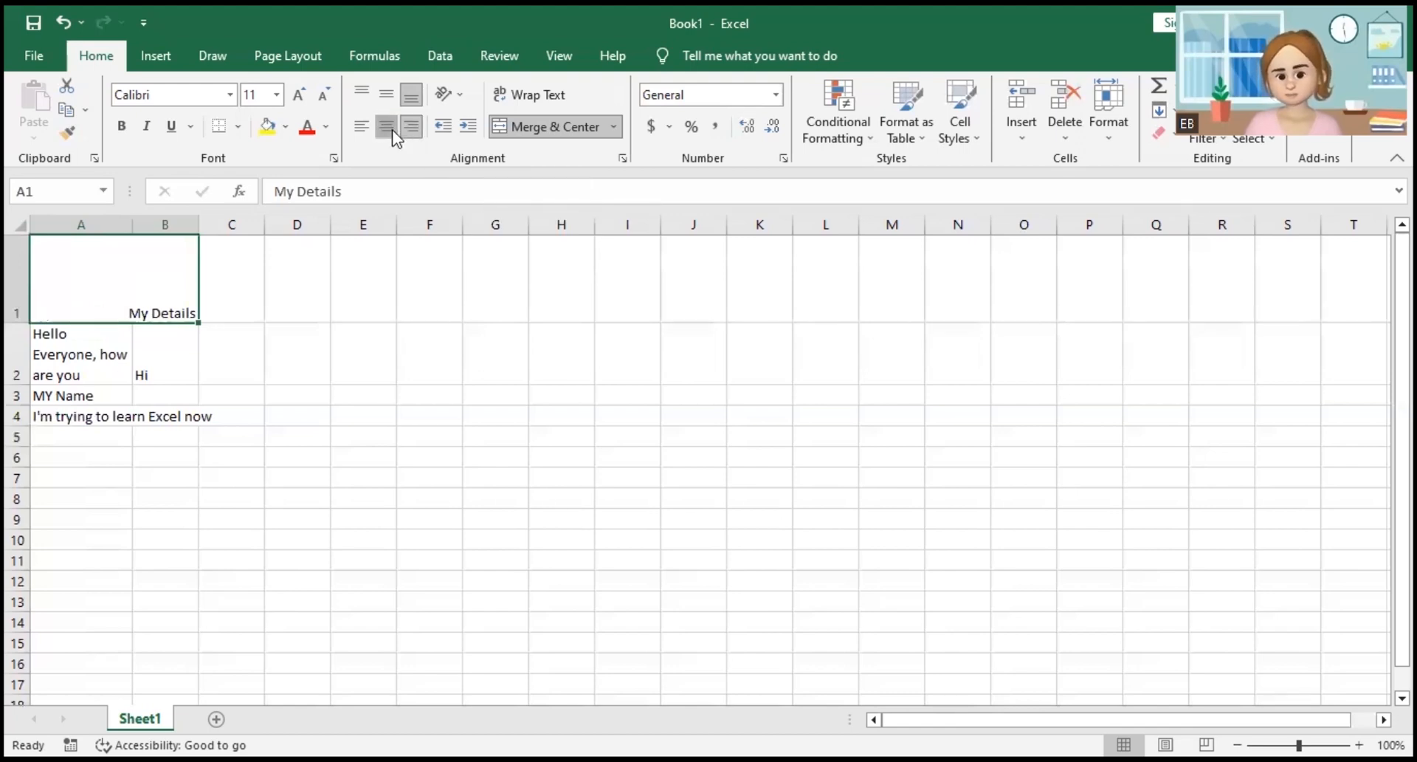
left_click(387, 127)
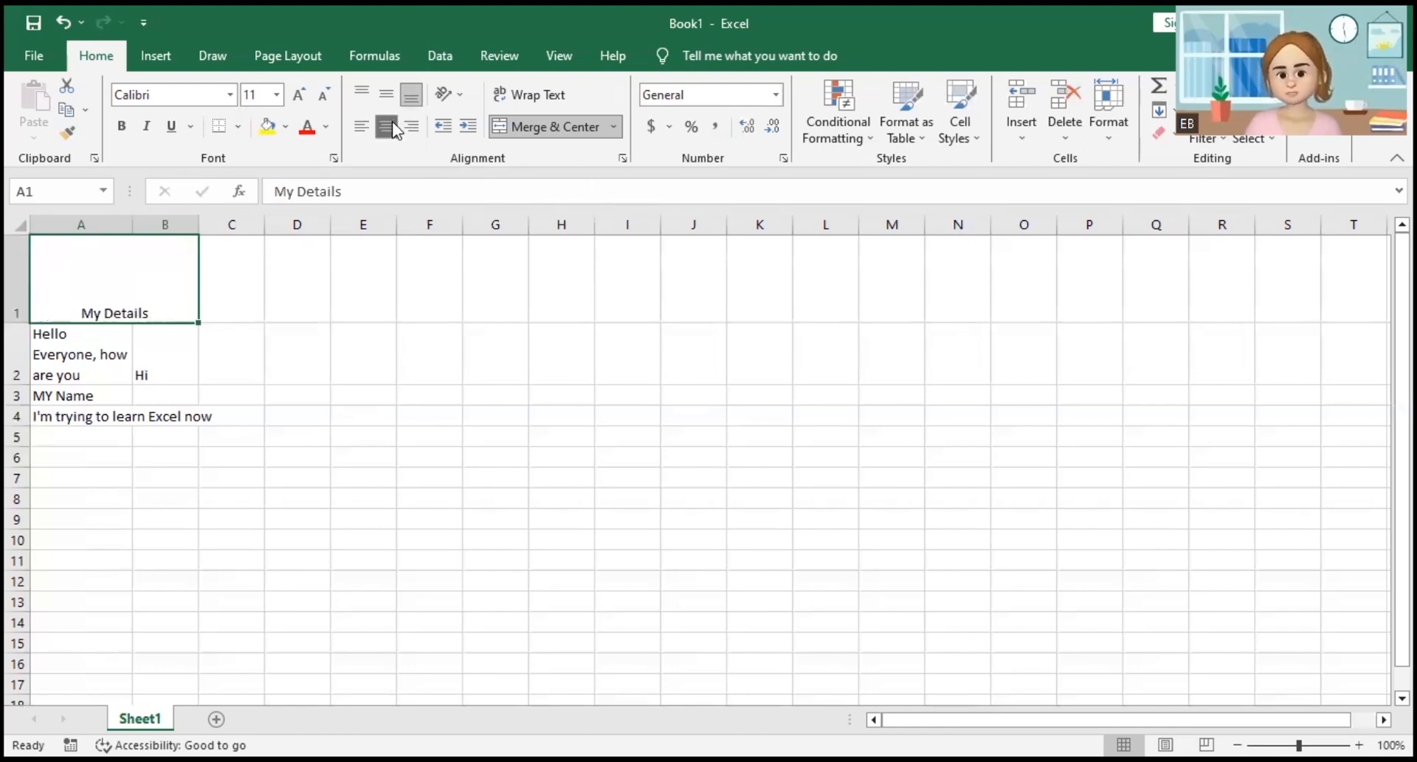
Try top, middle and bottom vertical alignment on the "My Details" heading, ending with bottom alignment.
left_click(363, 94)
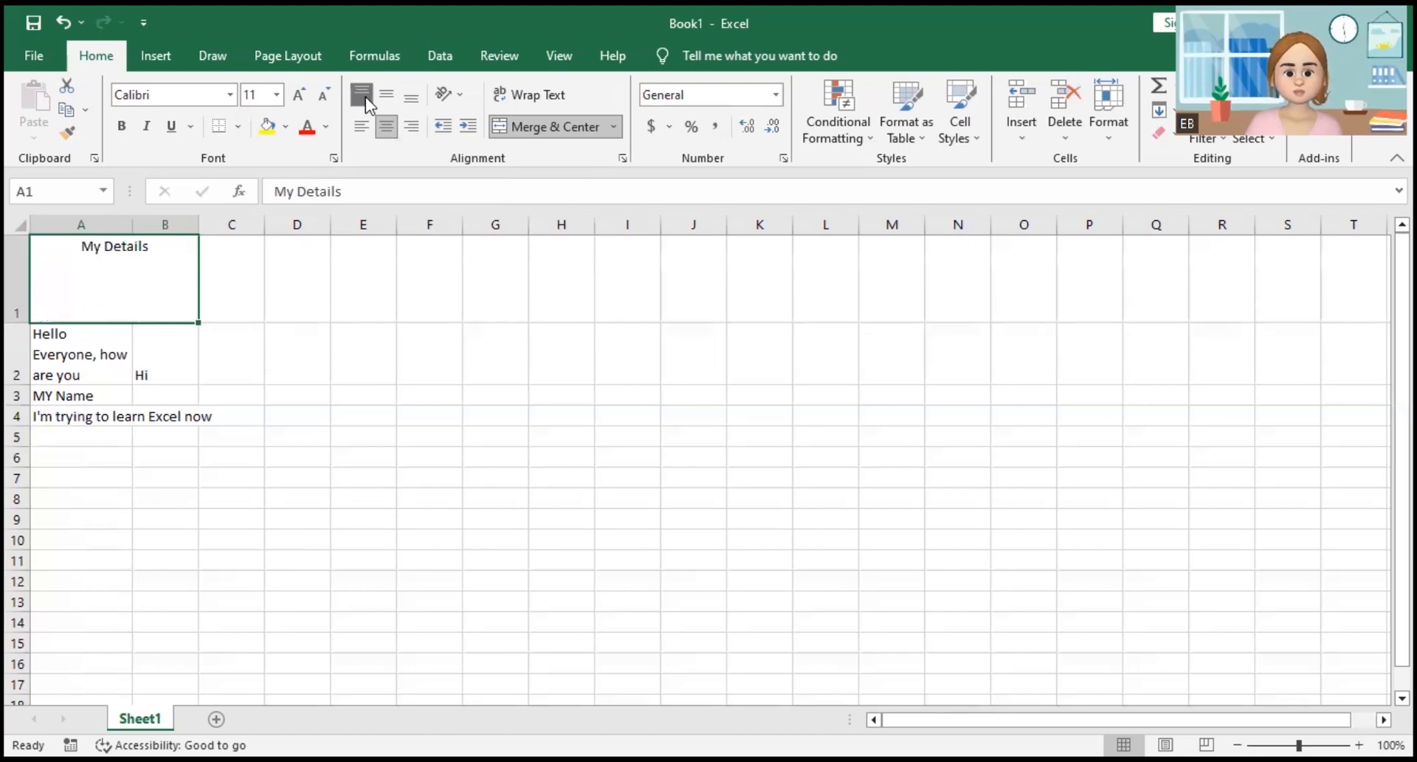
left_click(380, 103)
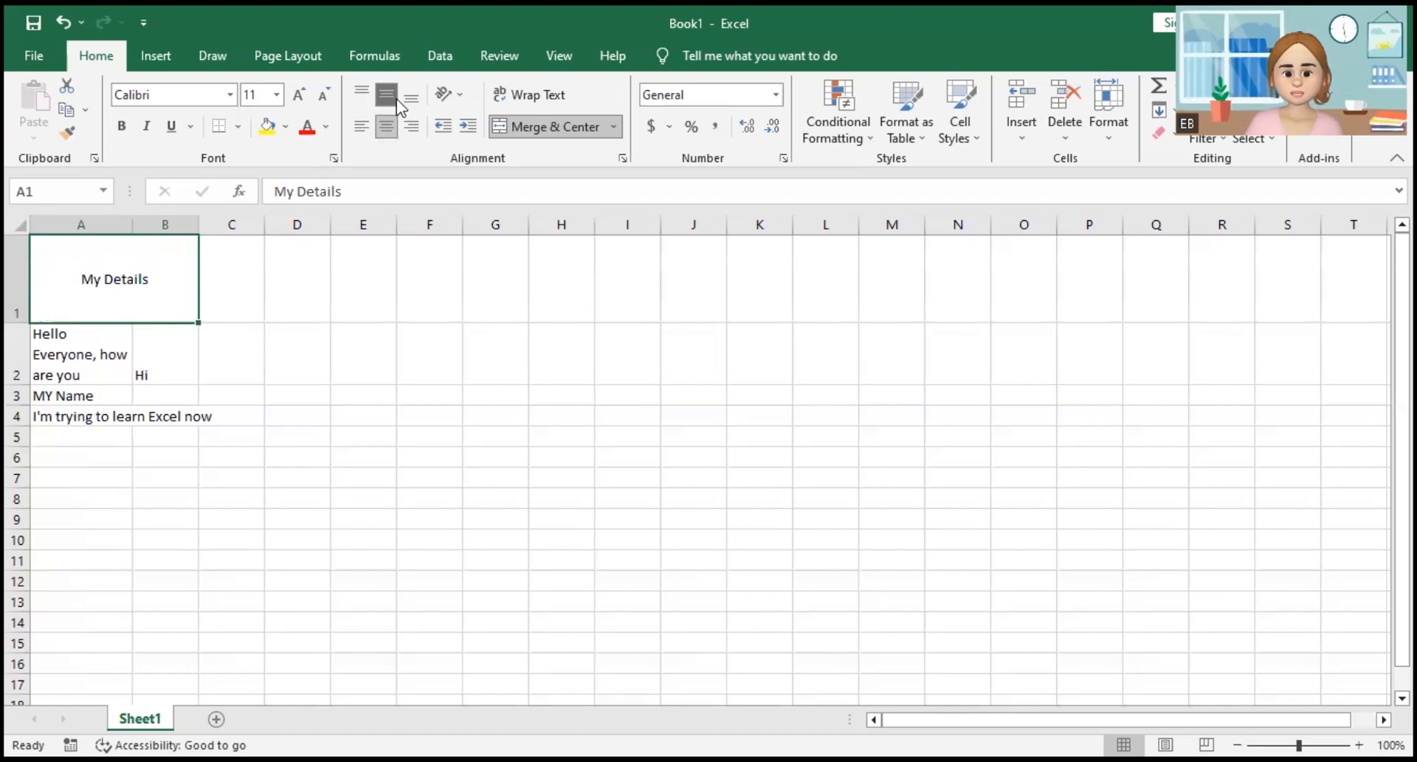
left_click(408, 107)
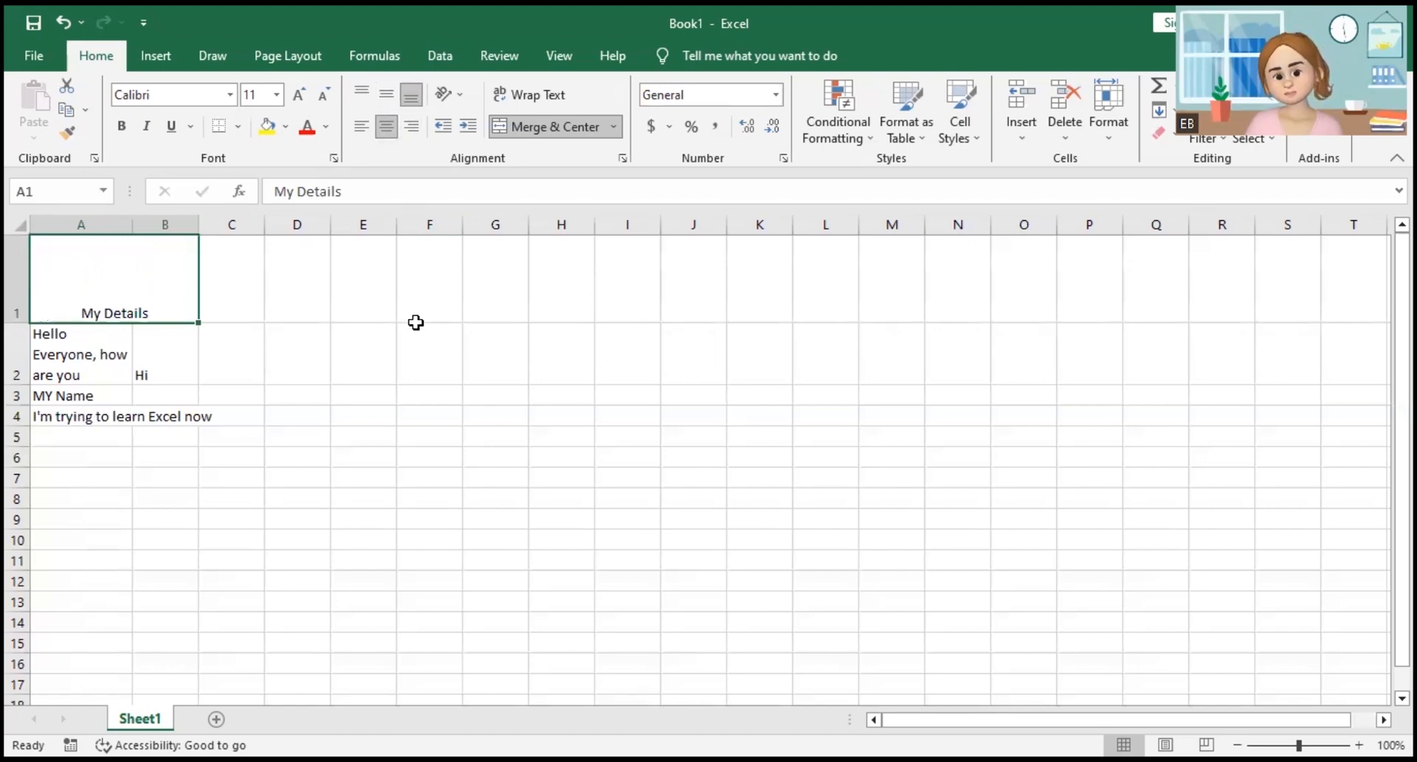
Autofit the height of row 1, and make the "My Details" heading bold and regular again.
double_click(17, 323)
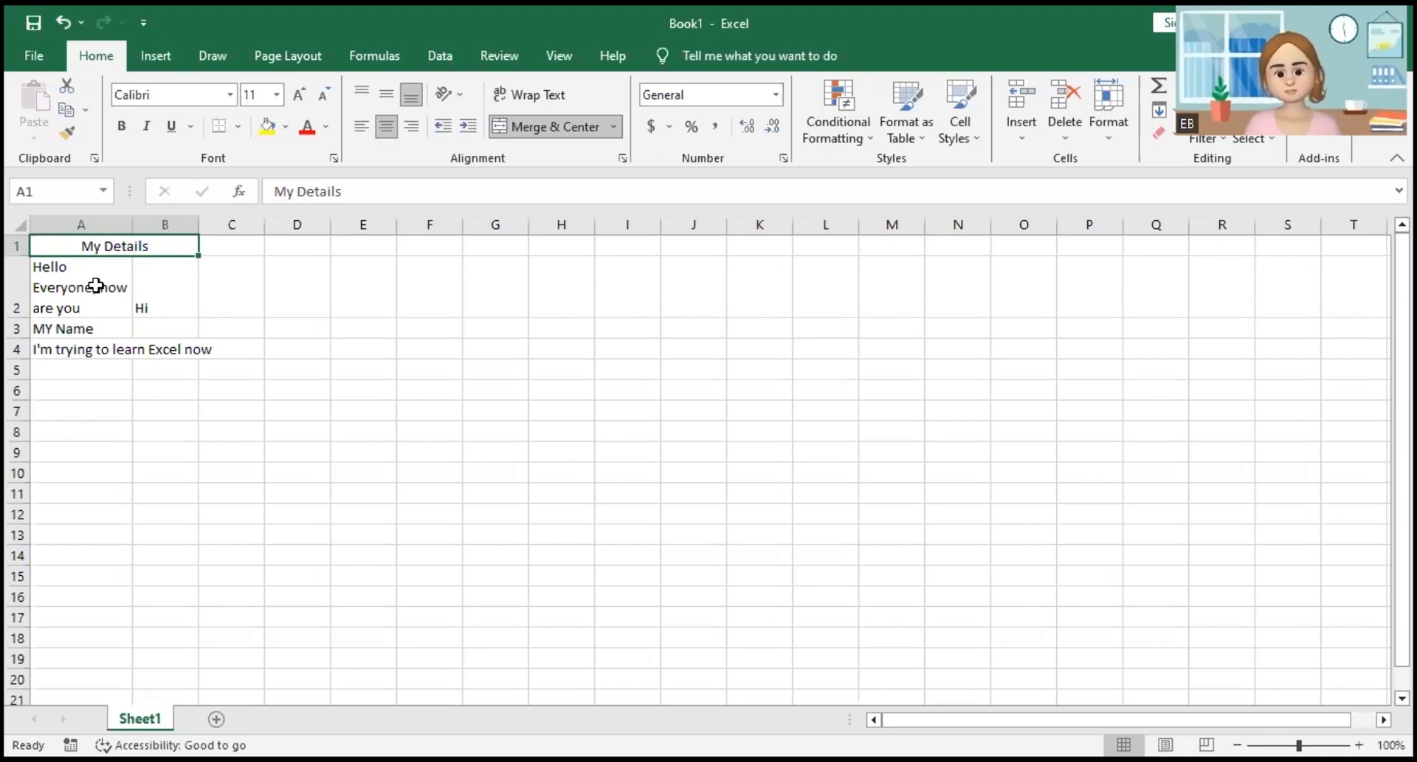
left_click(116, 129)
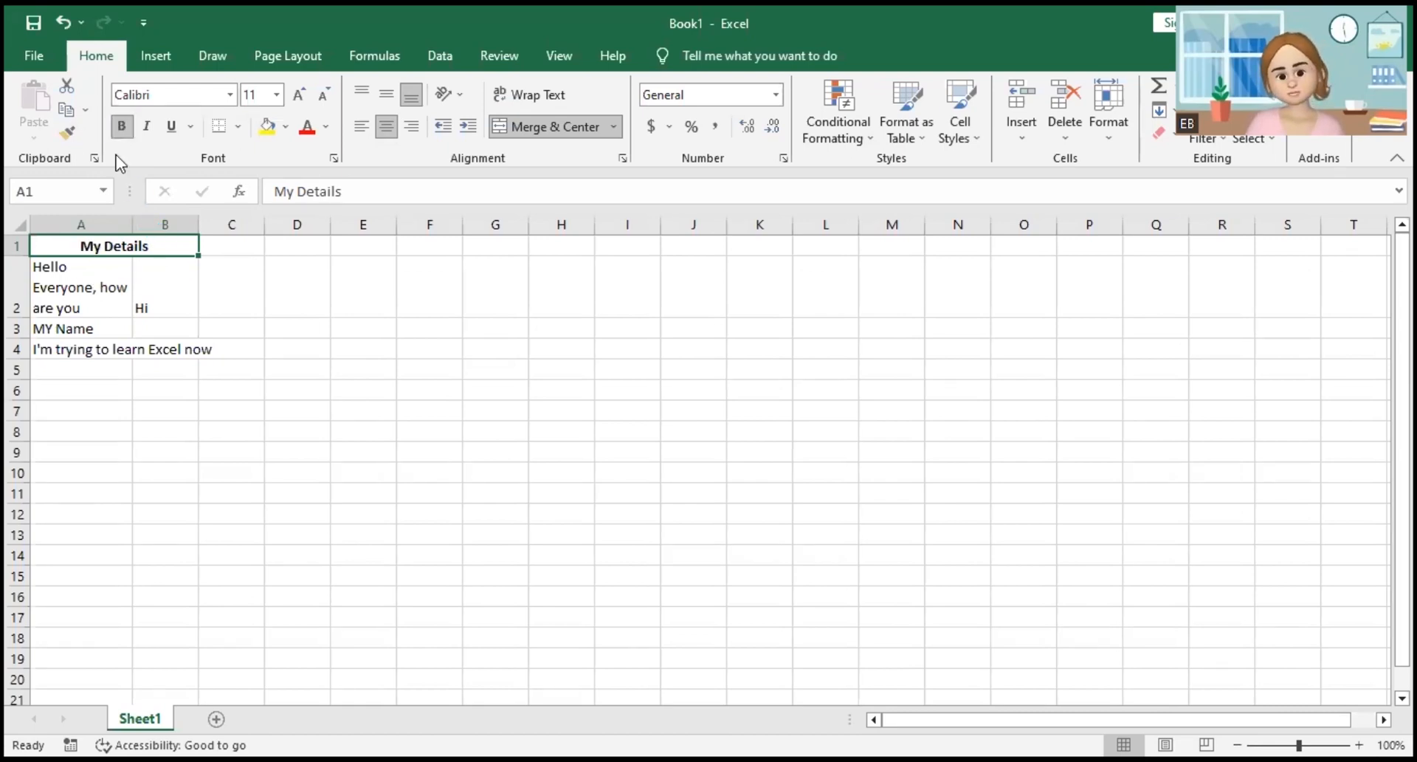
left_click(121, 127)
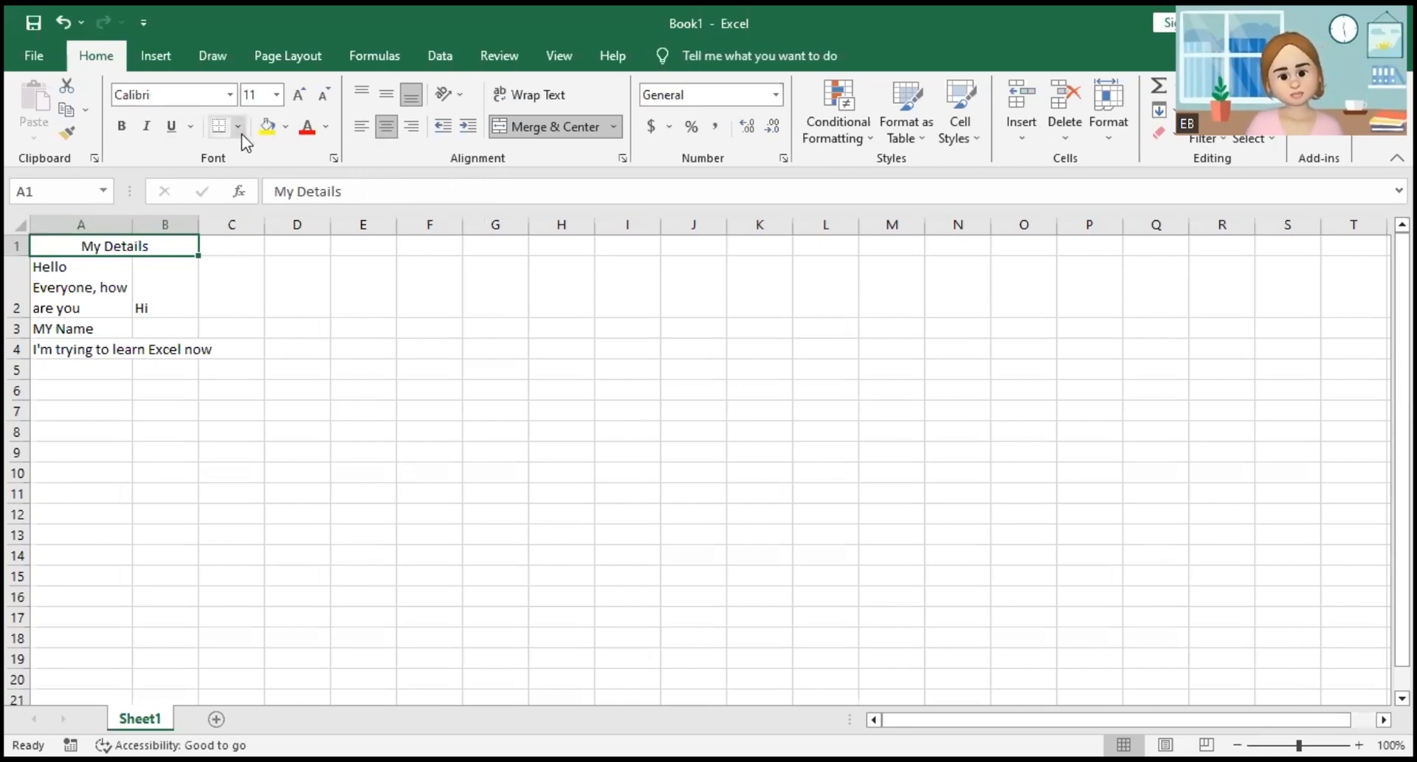
Apply All Borders to cells A1 through B4 and deselect the range.
left_click_drag(107, 242, 152, 355)
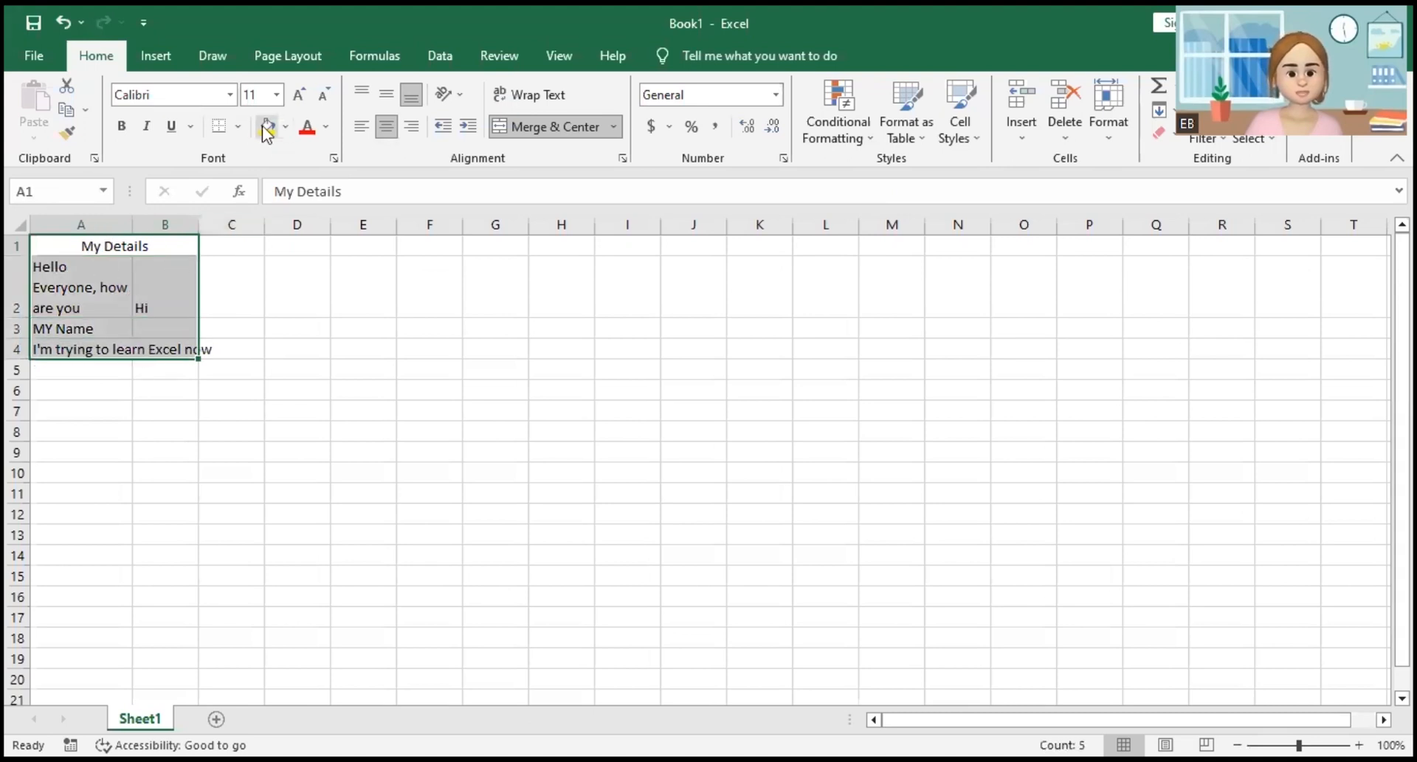
left_click(236, 127)
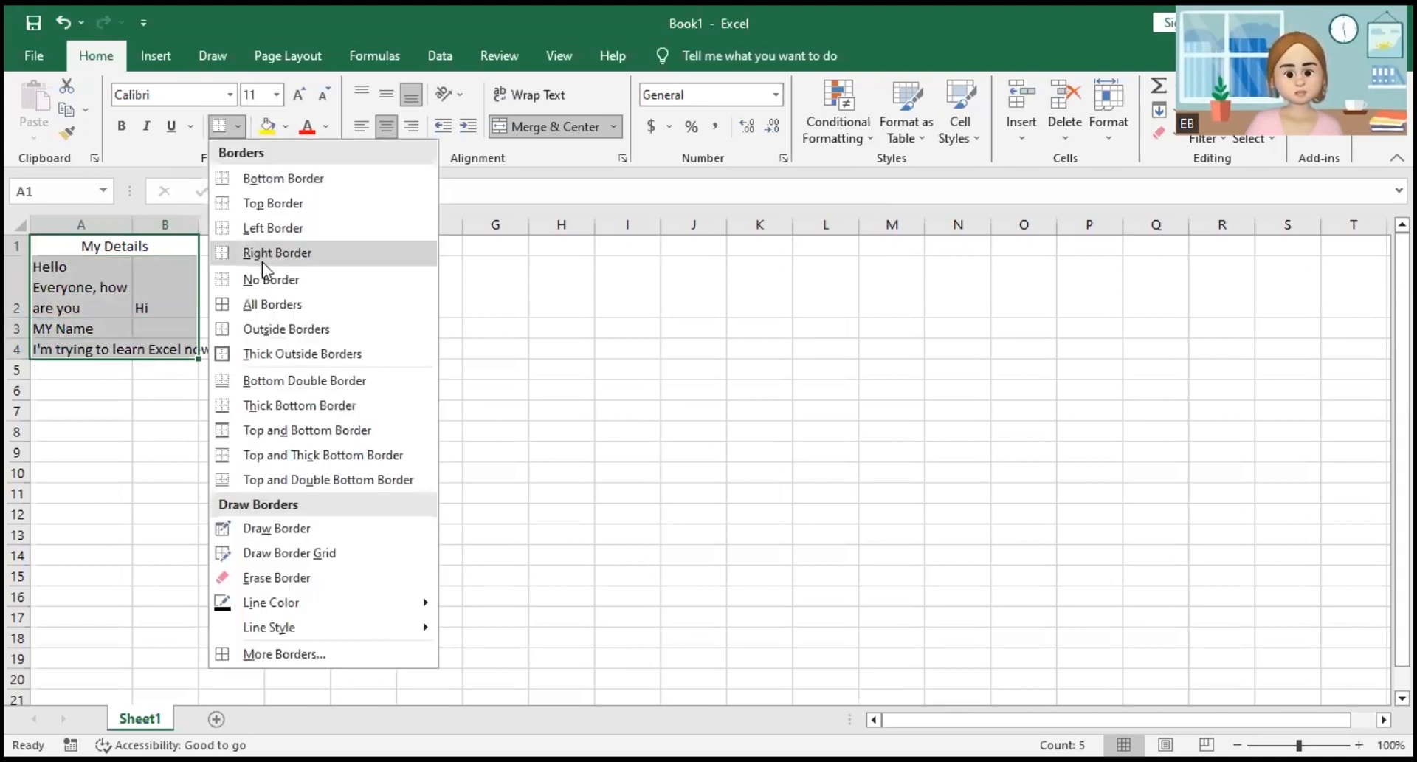
left_click(260, 313)
left_click(288, 430)
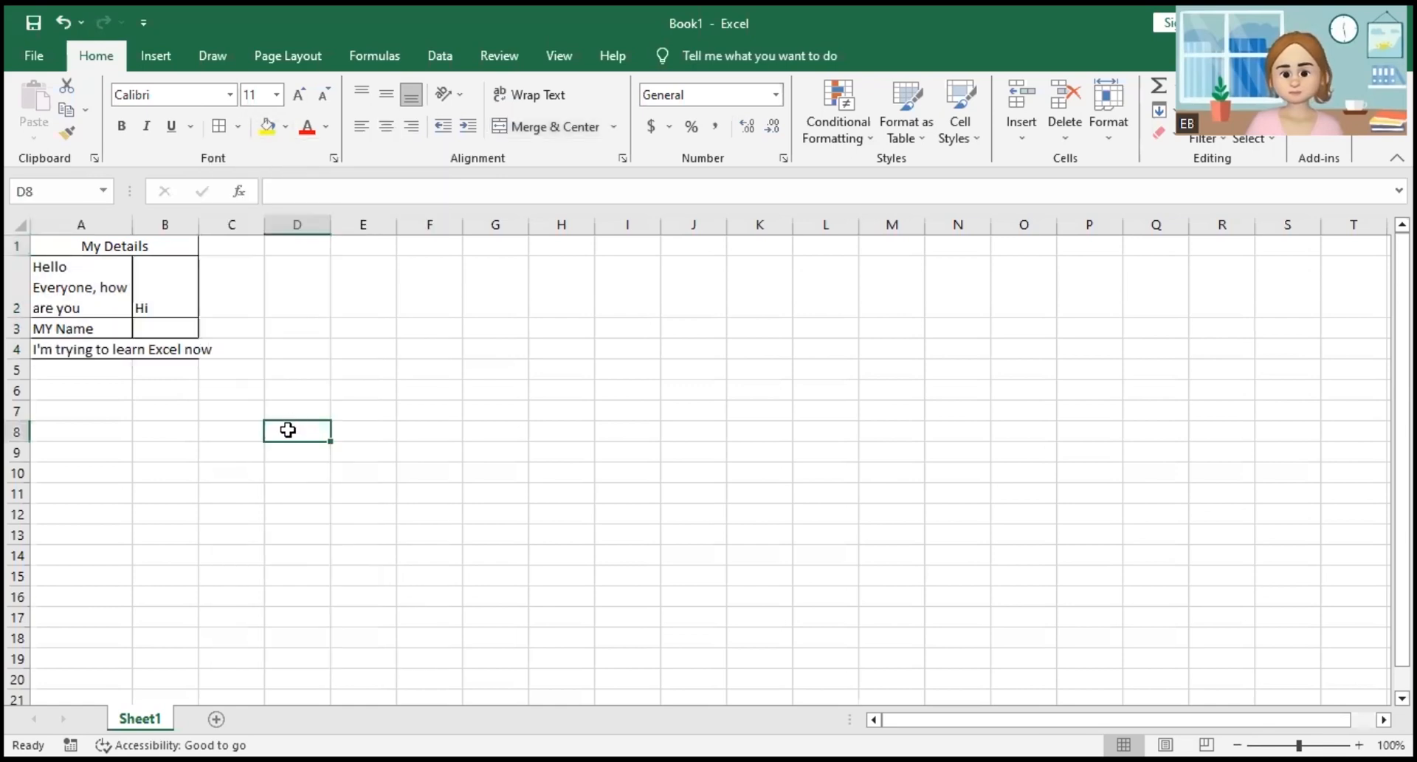
Fill the empty cell D2 with yellow.
left_click(100, 297)
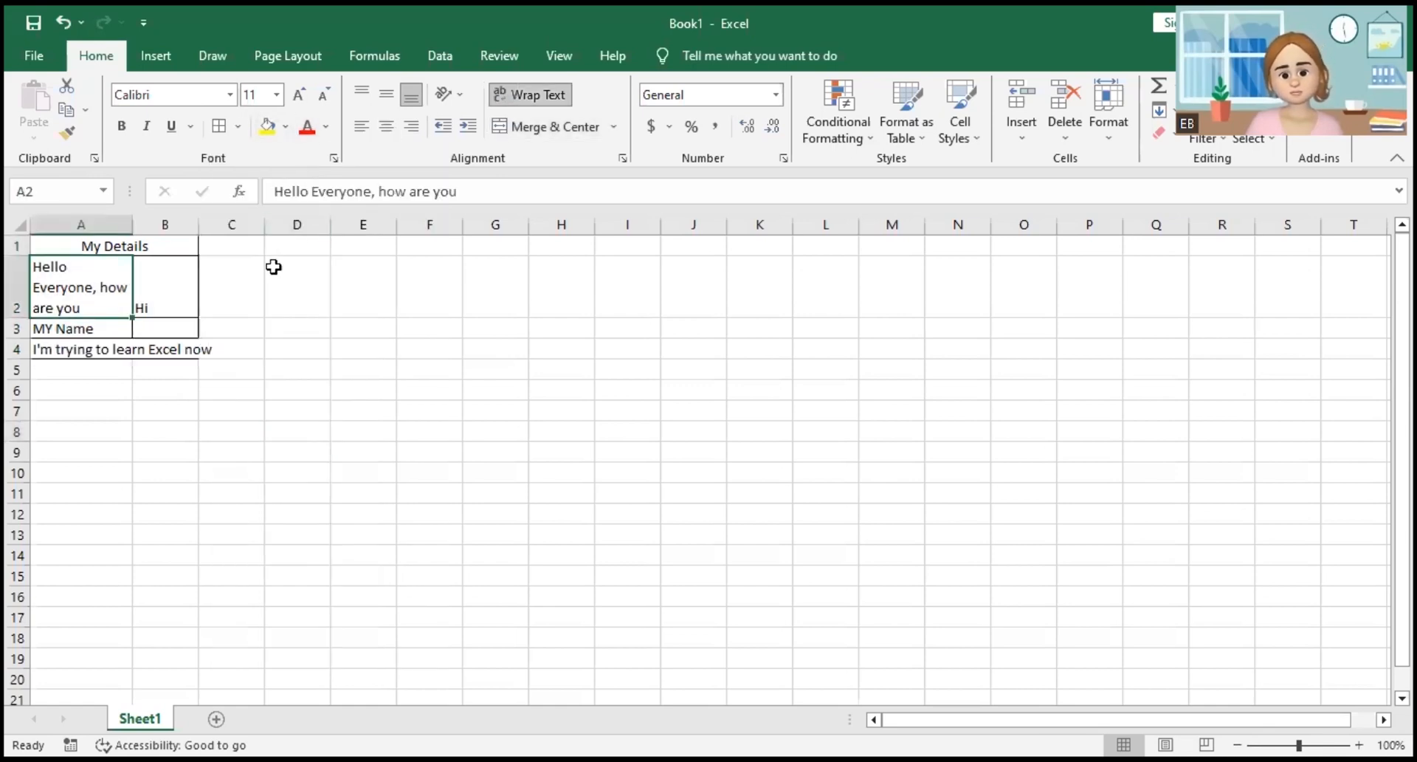
left_click(272, 267)
left_click(268, 128)
Change the font color of the "Hello Everyone, how are you" text in A2 to red.
left_click(77, 300)
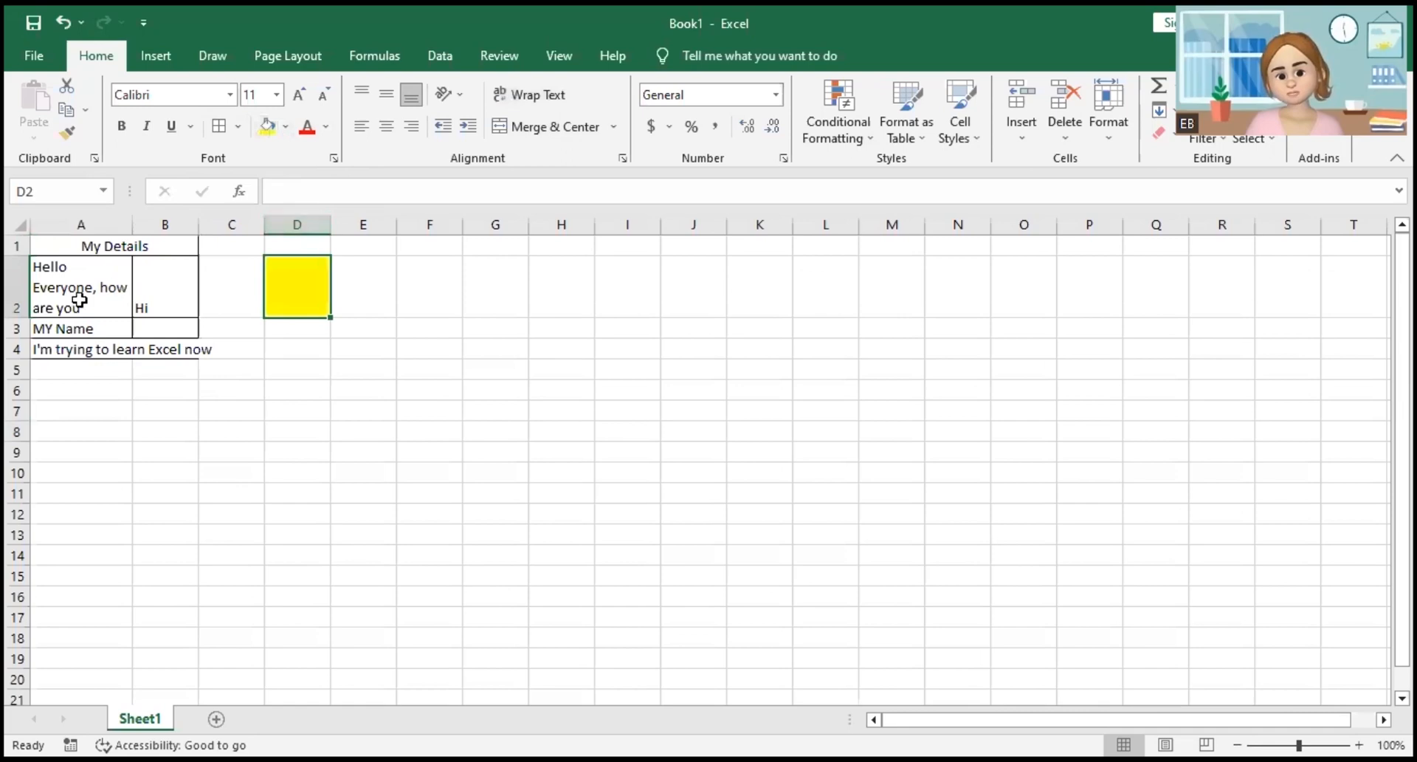
left_click(296, 128)
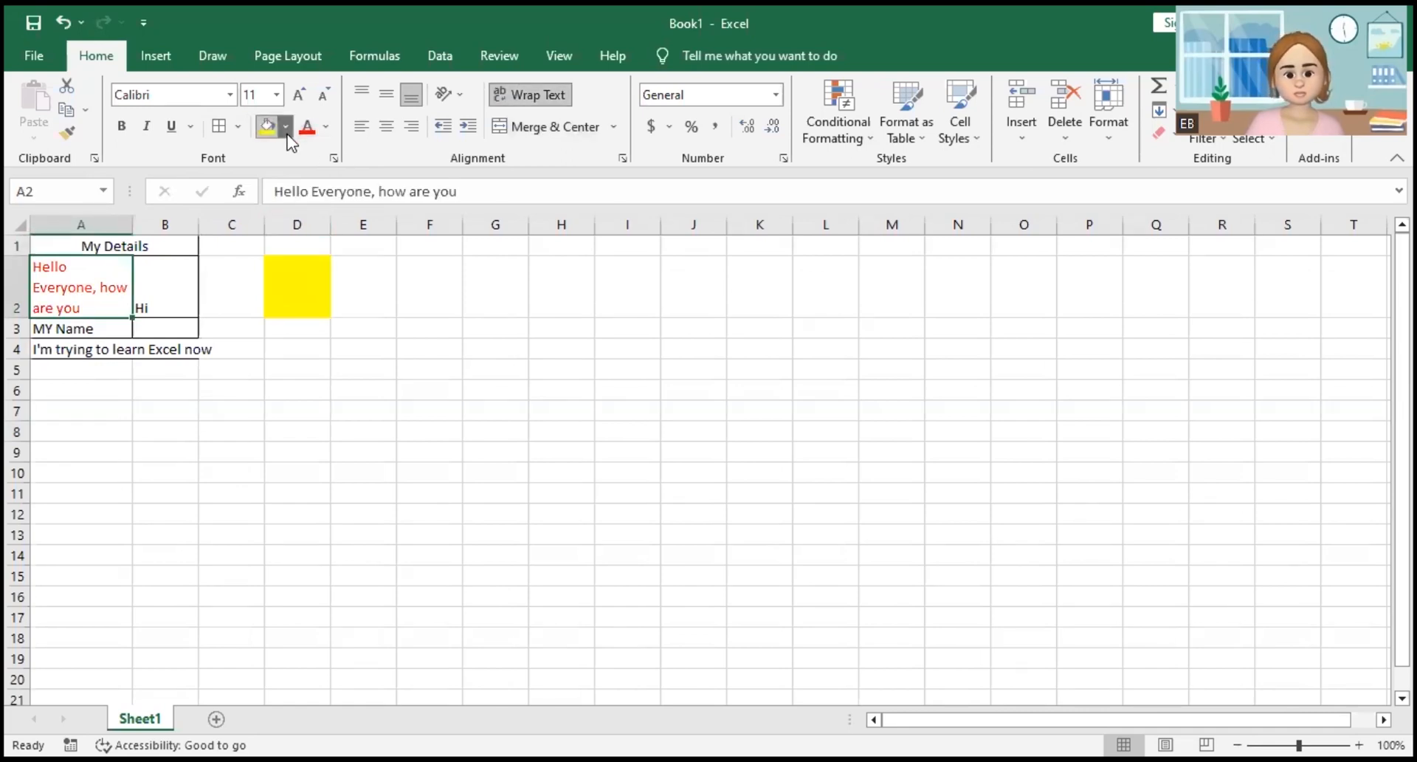
left_click(328, 127)
left_click(329, 128)
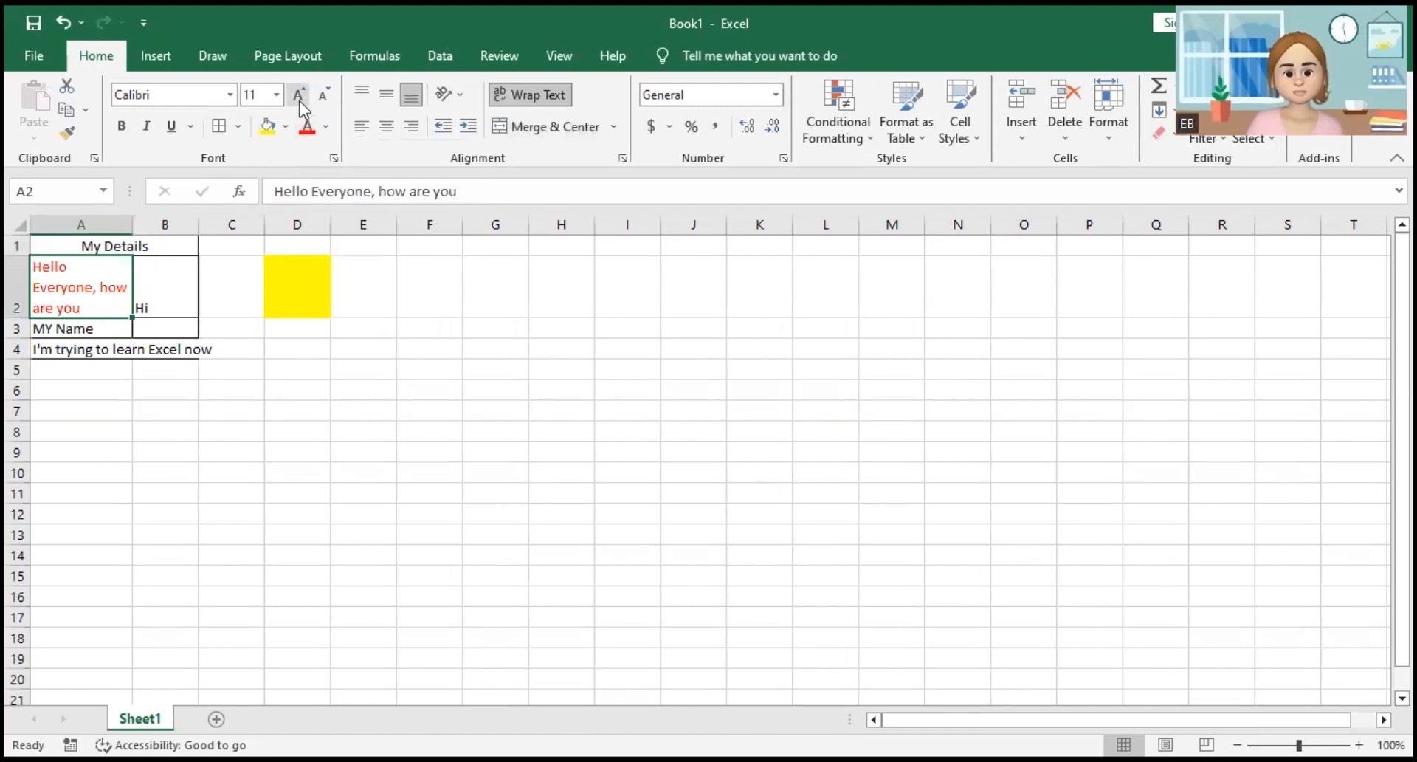
Try larger and smaller font sizes on the A2 text, up to 18 and down to 10, ending at 11.
left_click(300, 100)
left_click(300, 100)
left_click(300, 101)
left_click(299, 100)
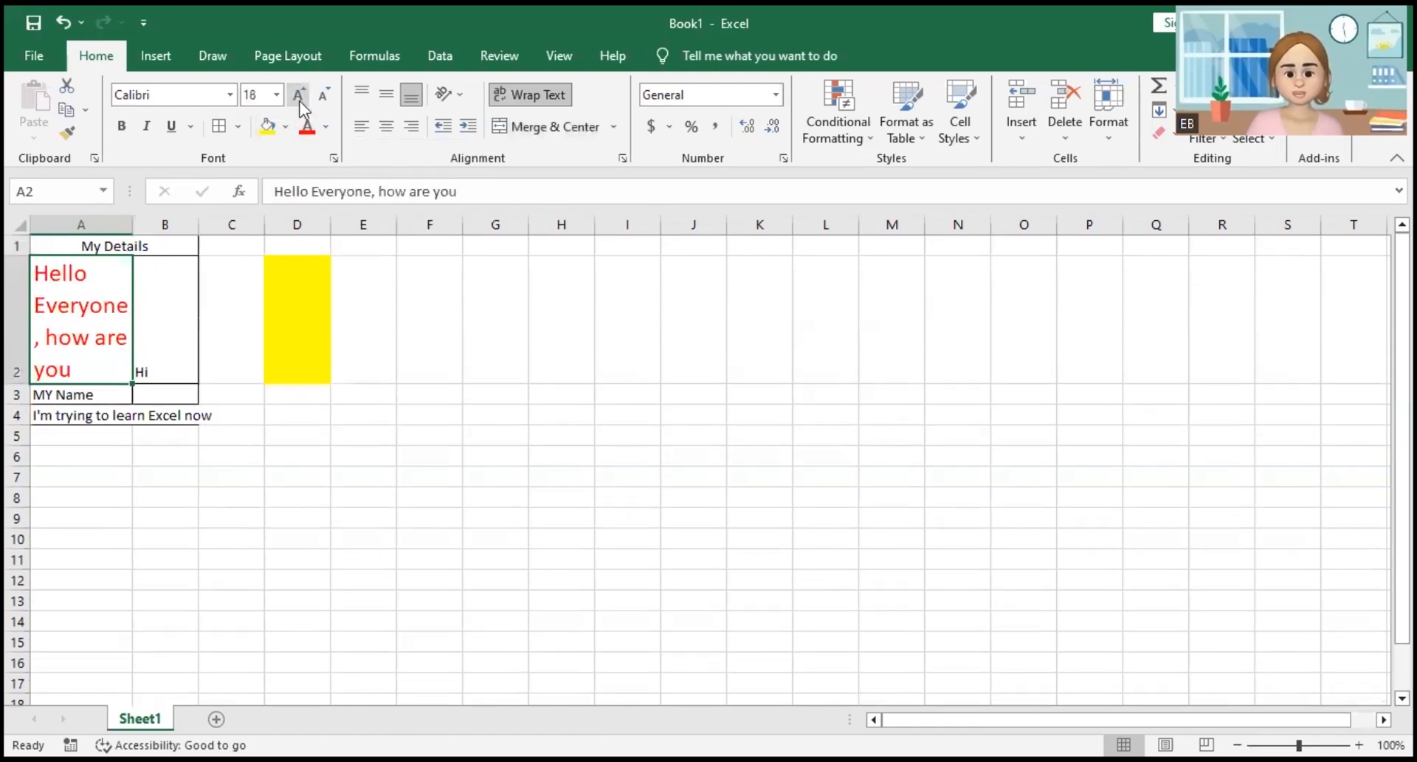
left_click(327, 95)
left_click(327, 95)
left_click(328, 96)
left_click(327, 95)
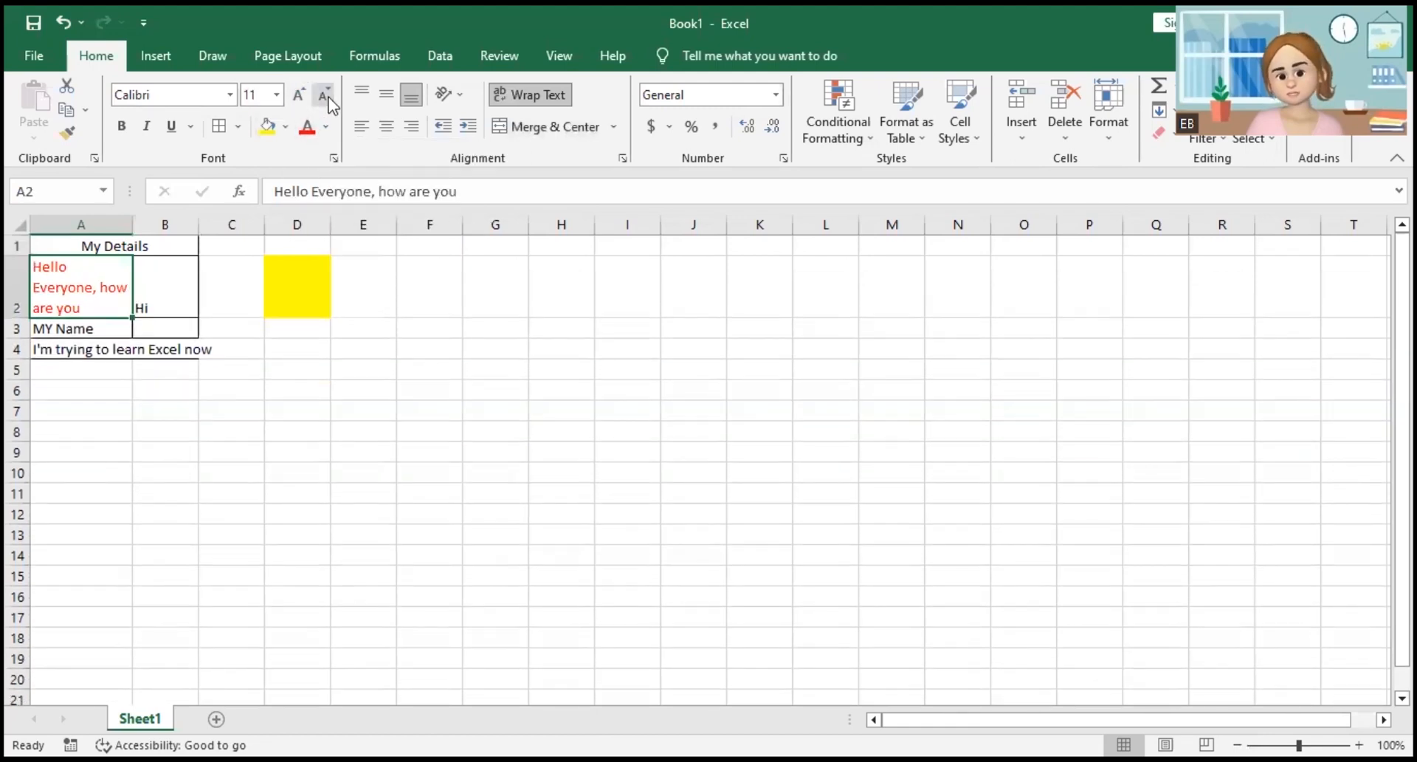
left_click(329, 96)
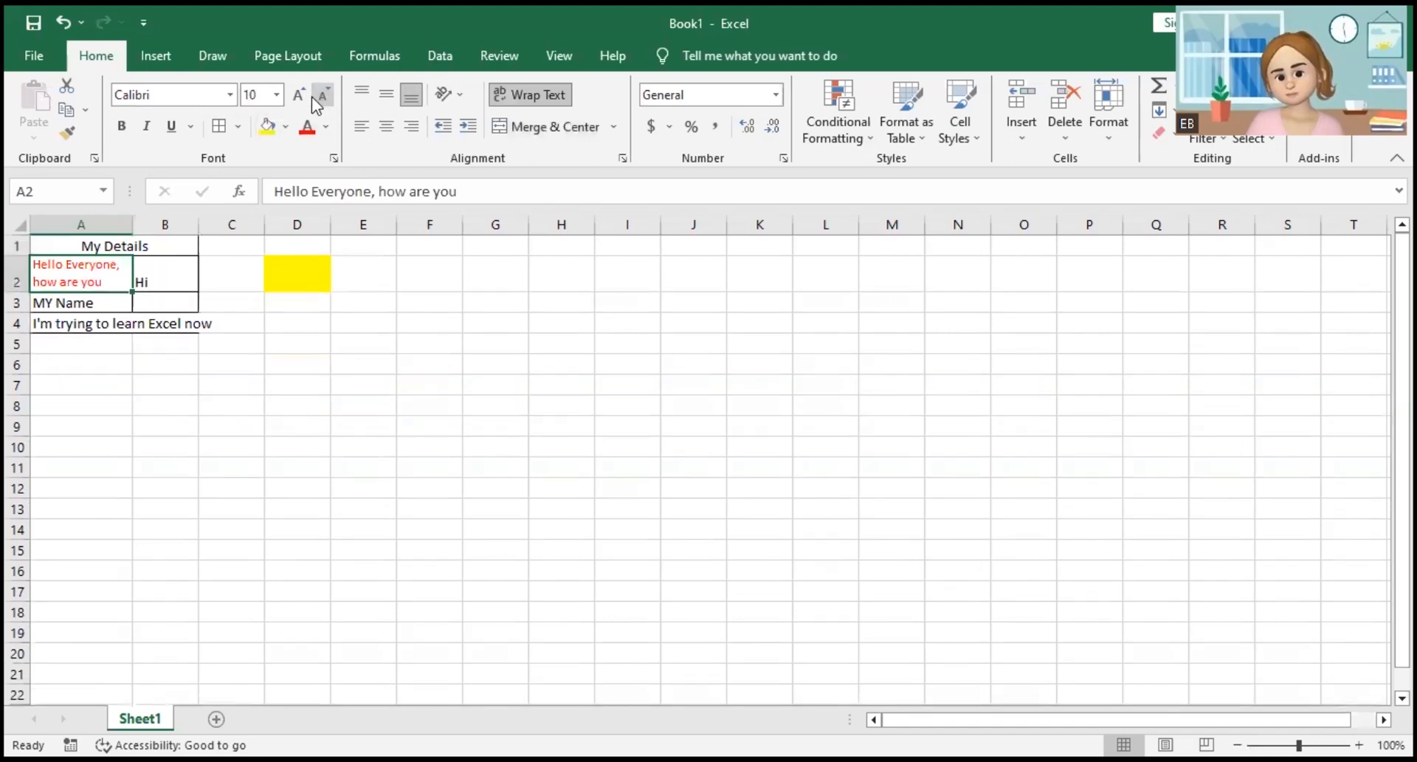
left_click(298, 96)
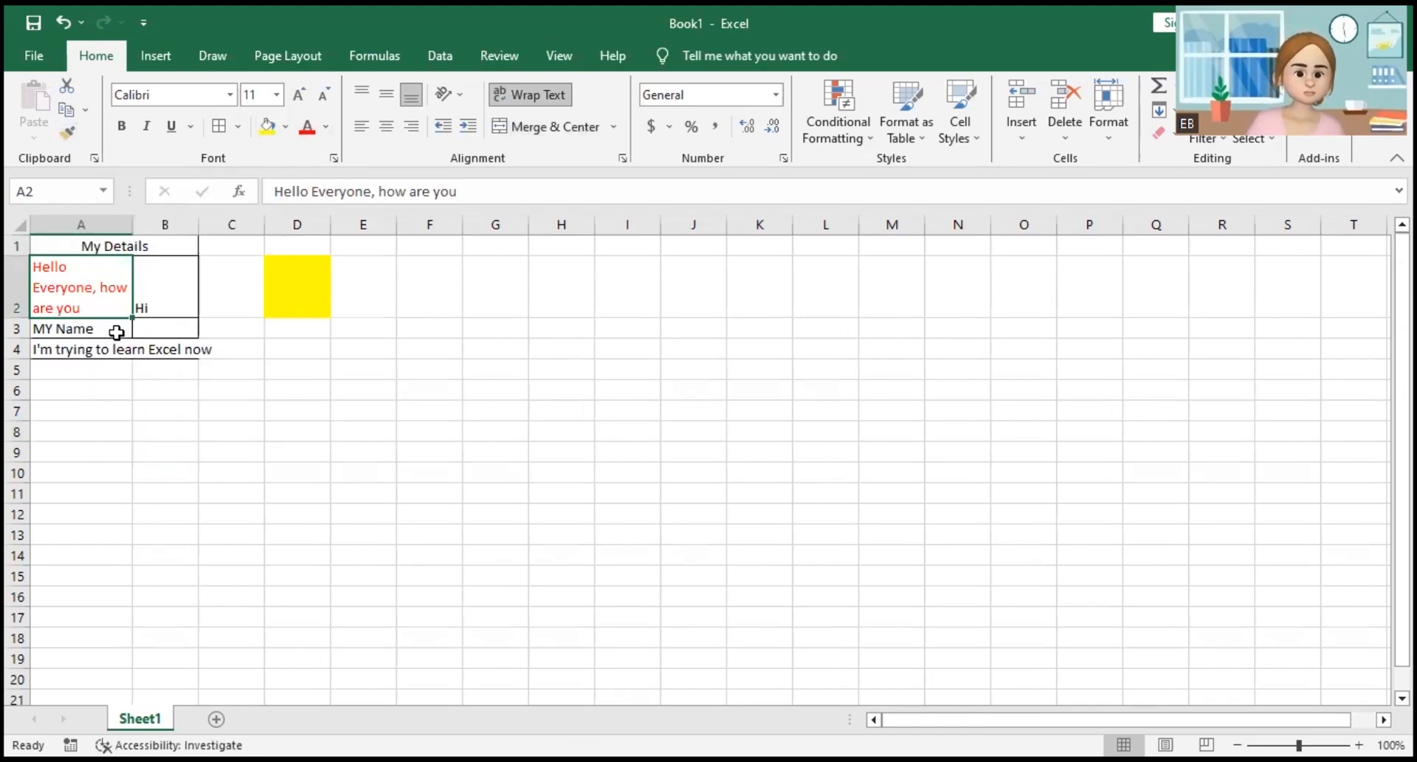
Copy the formatting of the "MY Name" cell A3 onto cell A2 with Format Painter.
left_click(112, 329)
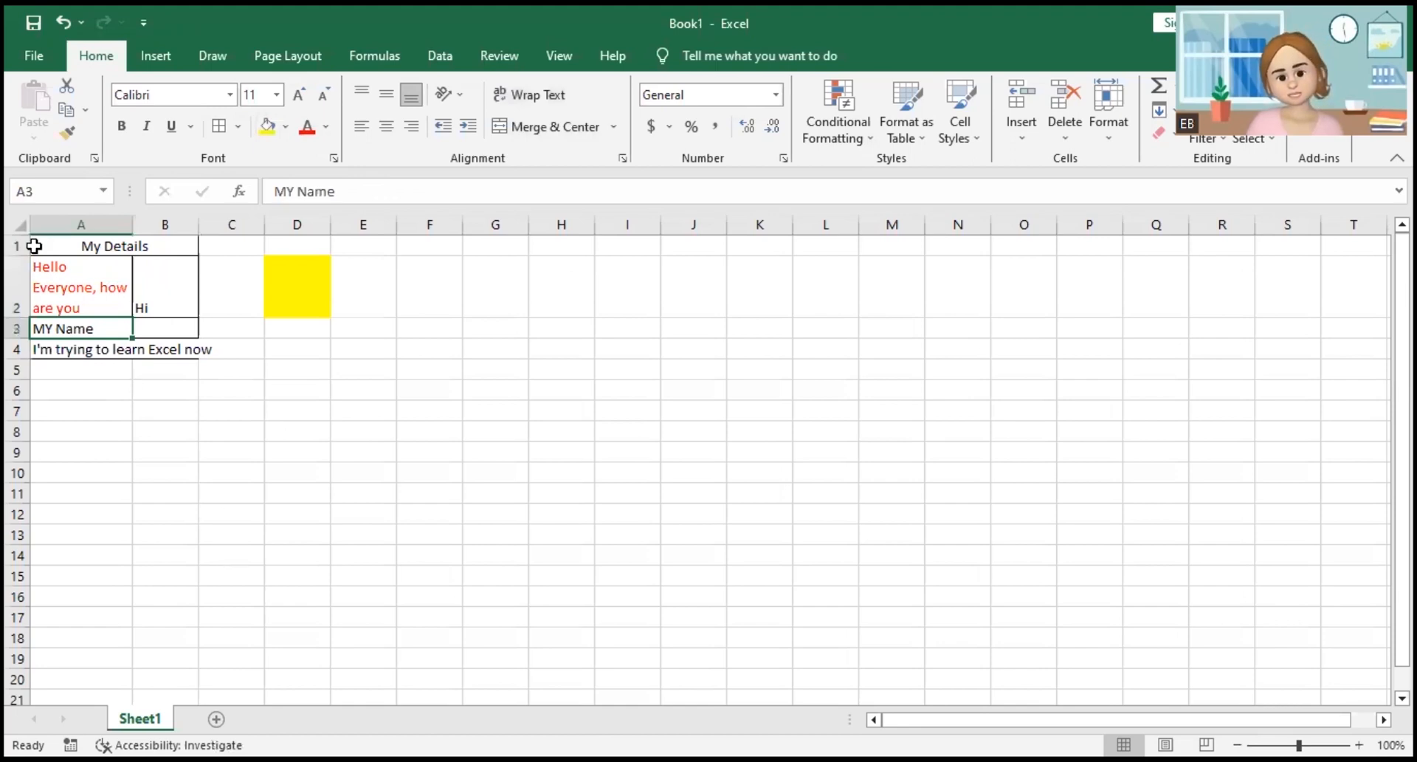
left_click(69, 136)
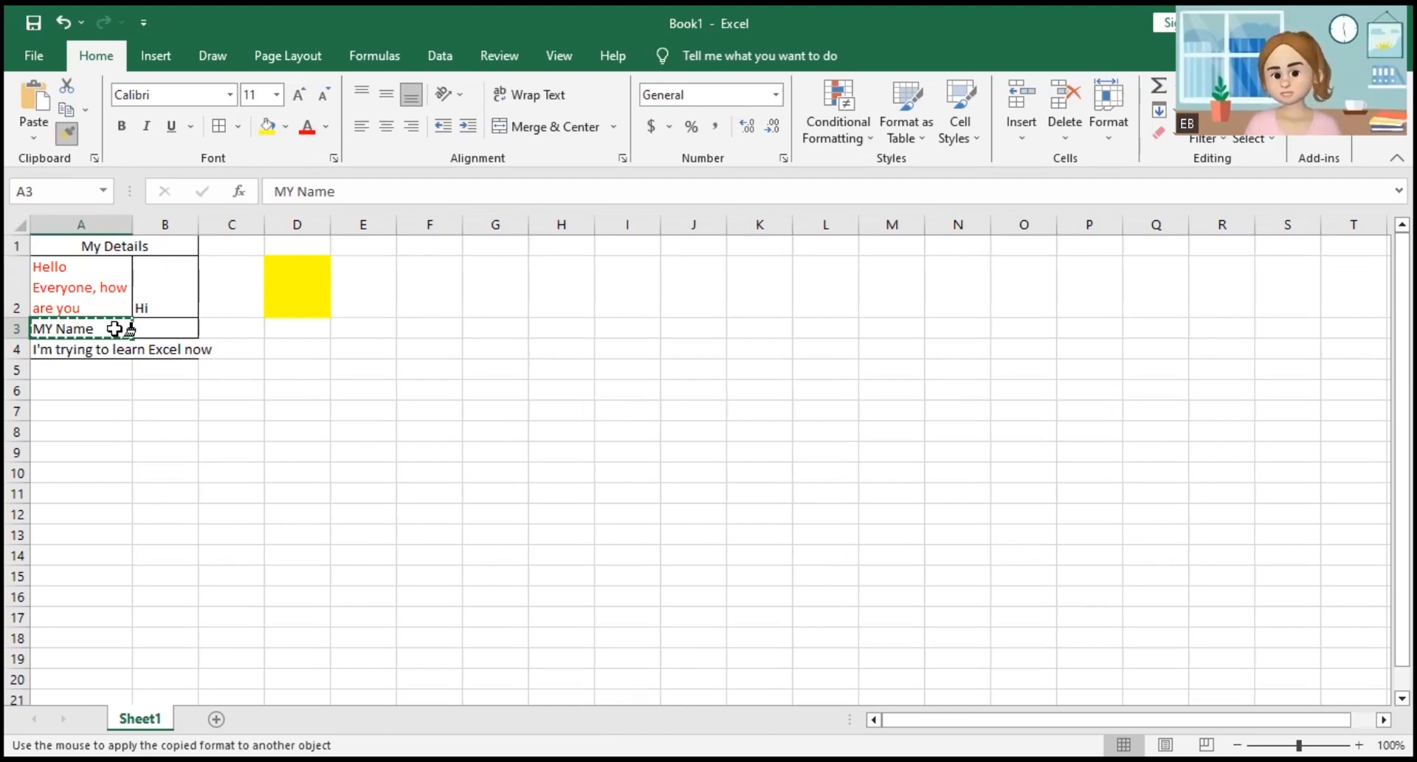
left_click(90, 283)
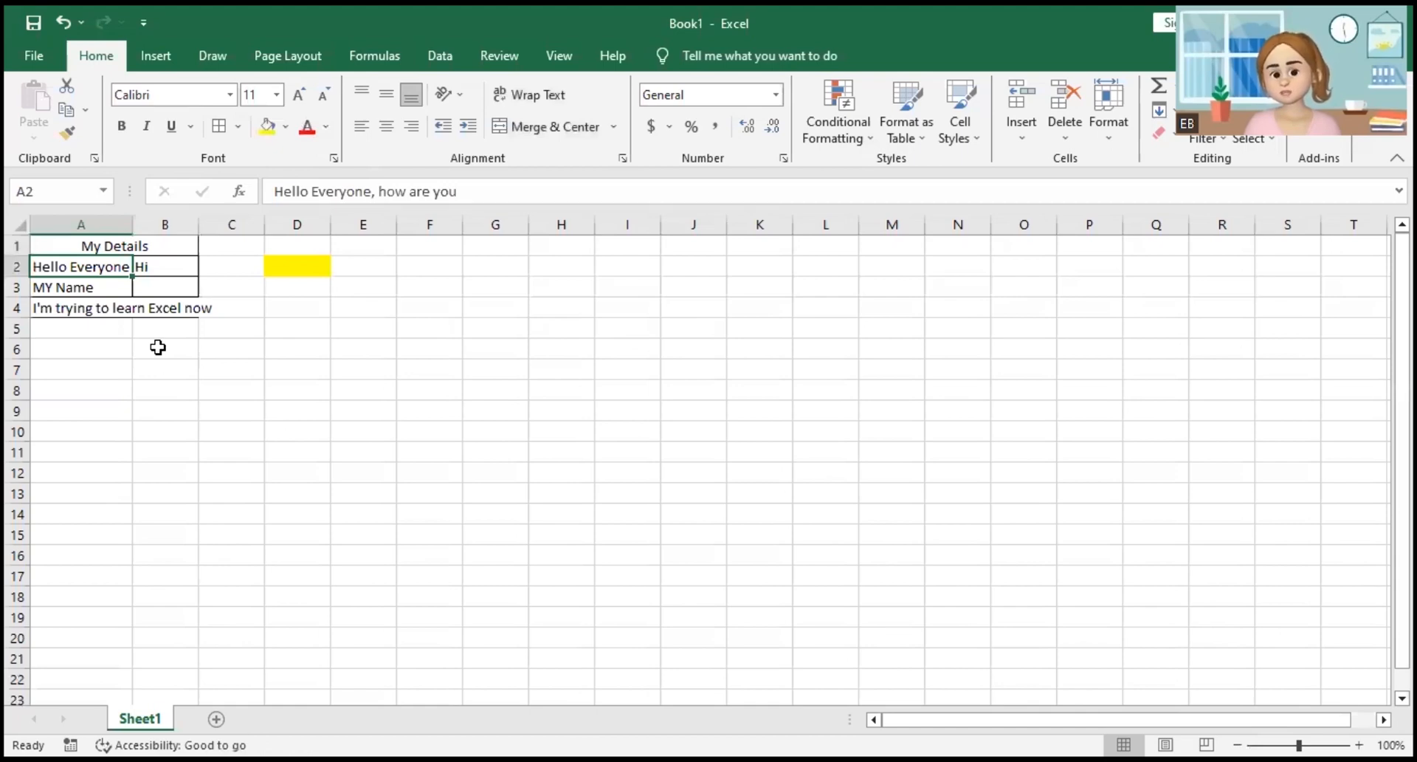
left_click(104, 286)
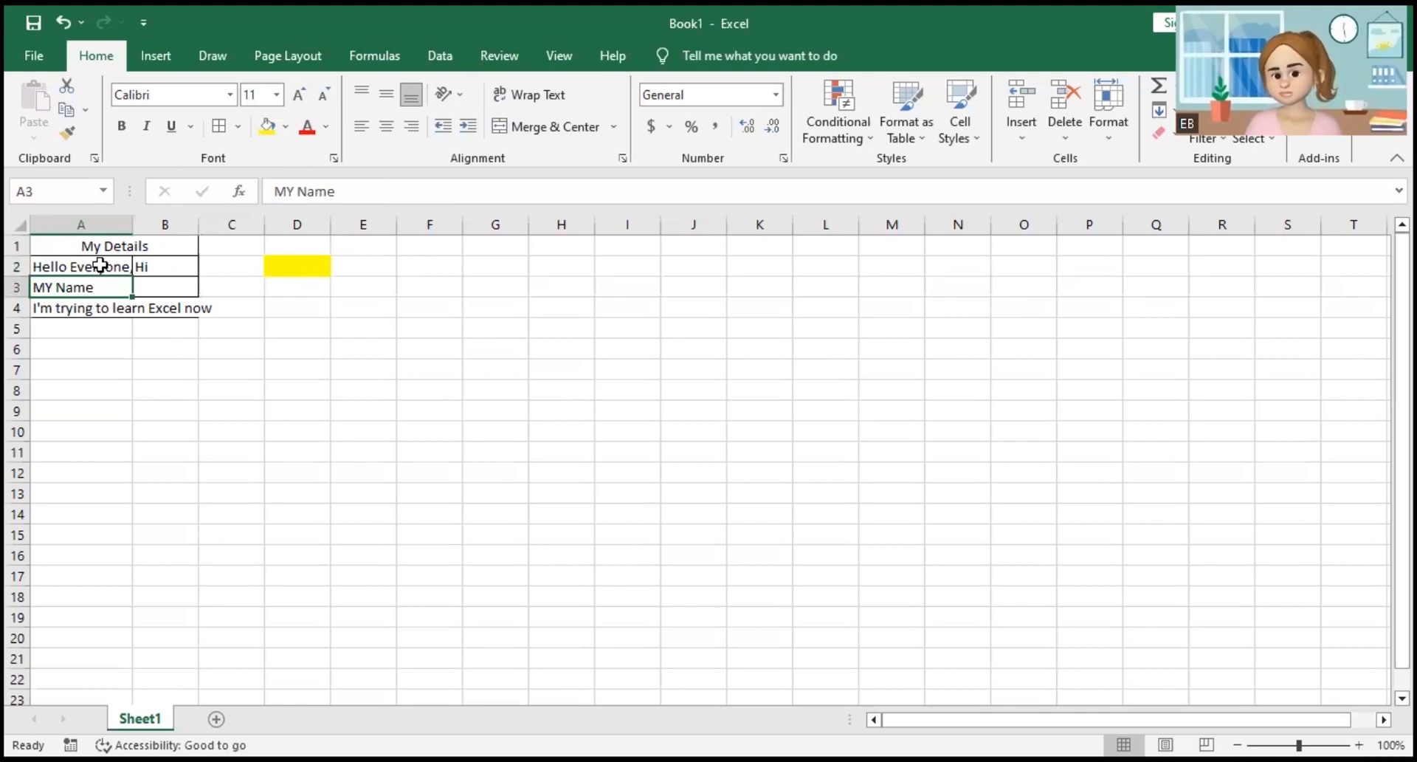
left_click(100, 266)
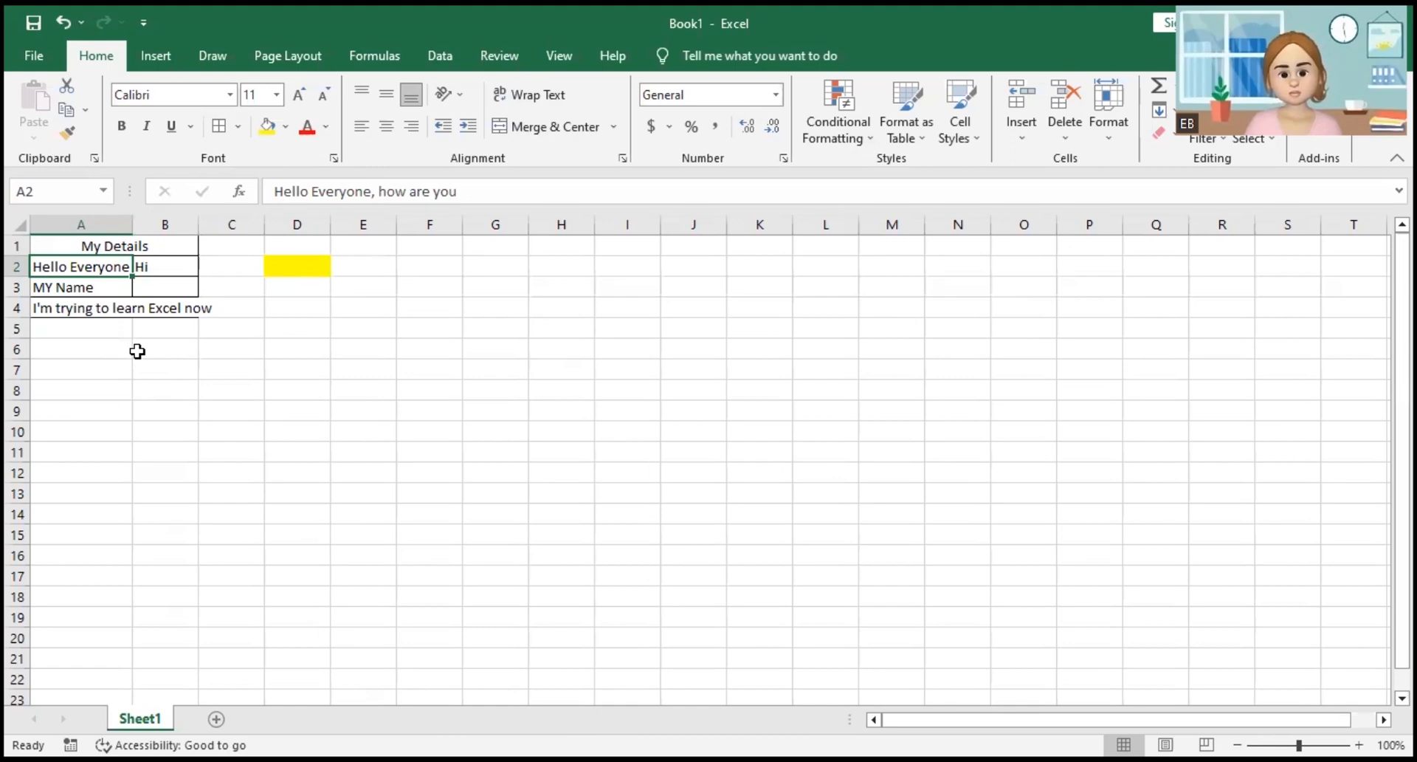
left_click(107, 289)
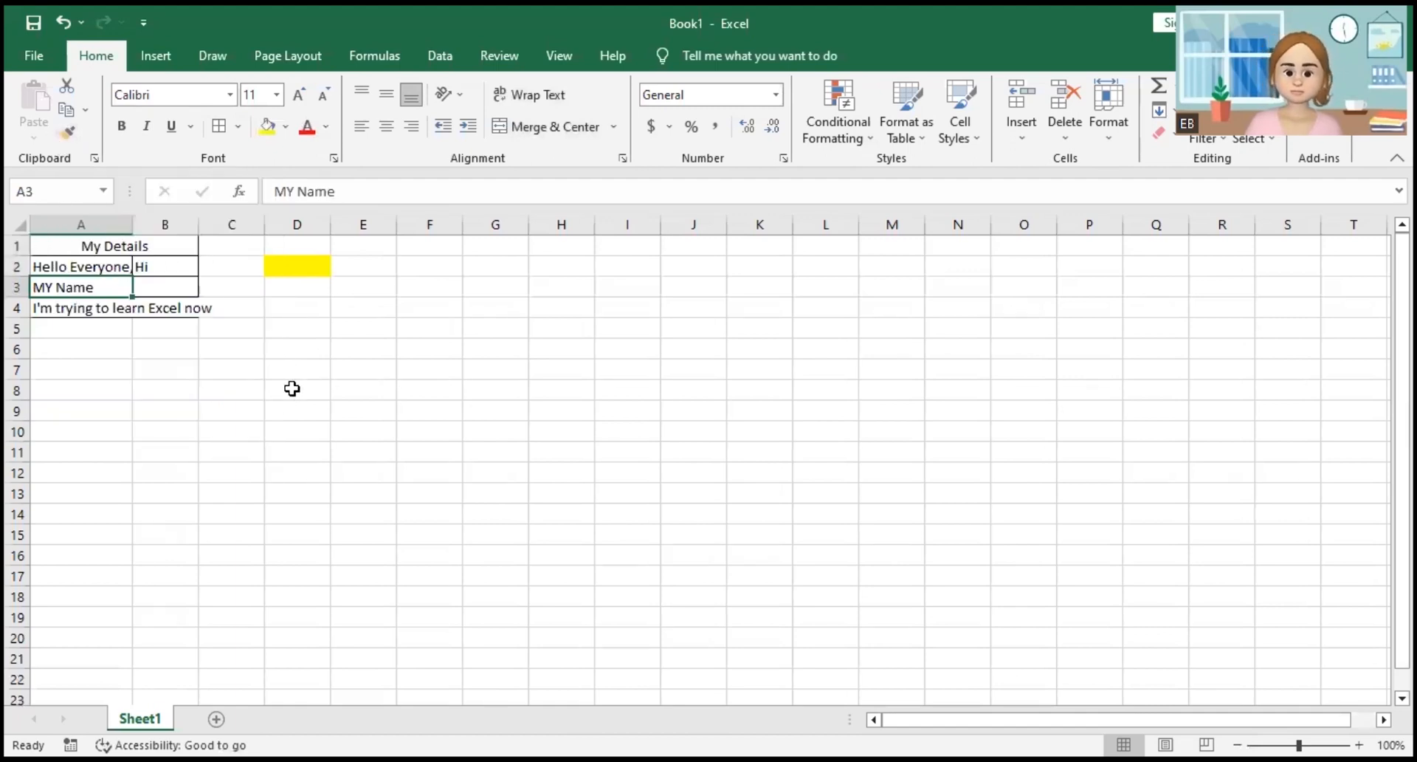
Unmerge the "My Details" heading cell into A1 and B1 and deselect the range.
left_click(84, 239)
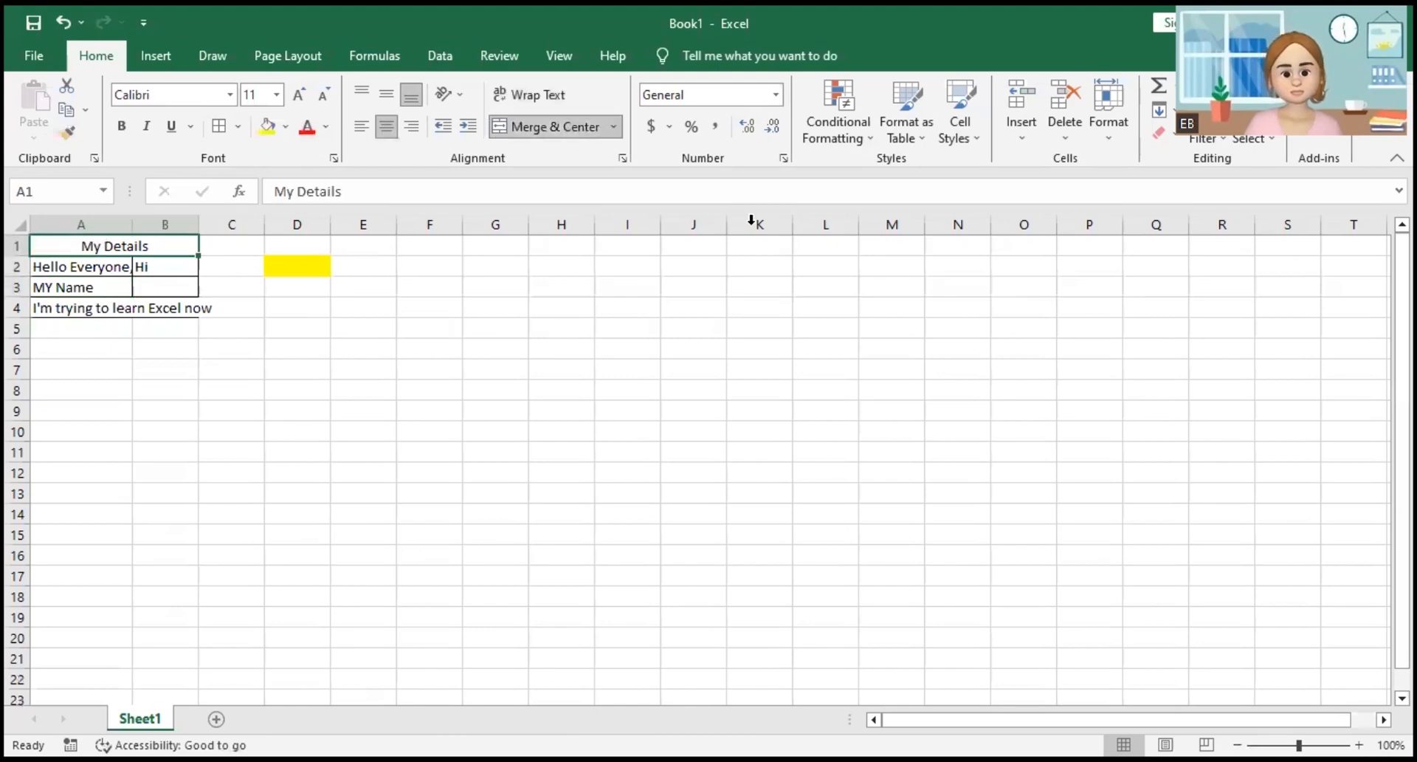
left_click(615, 127)
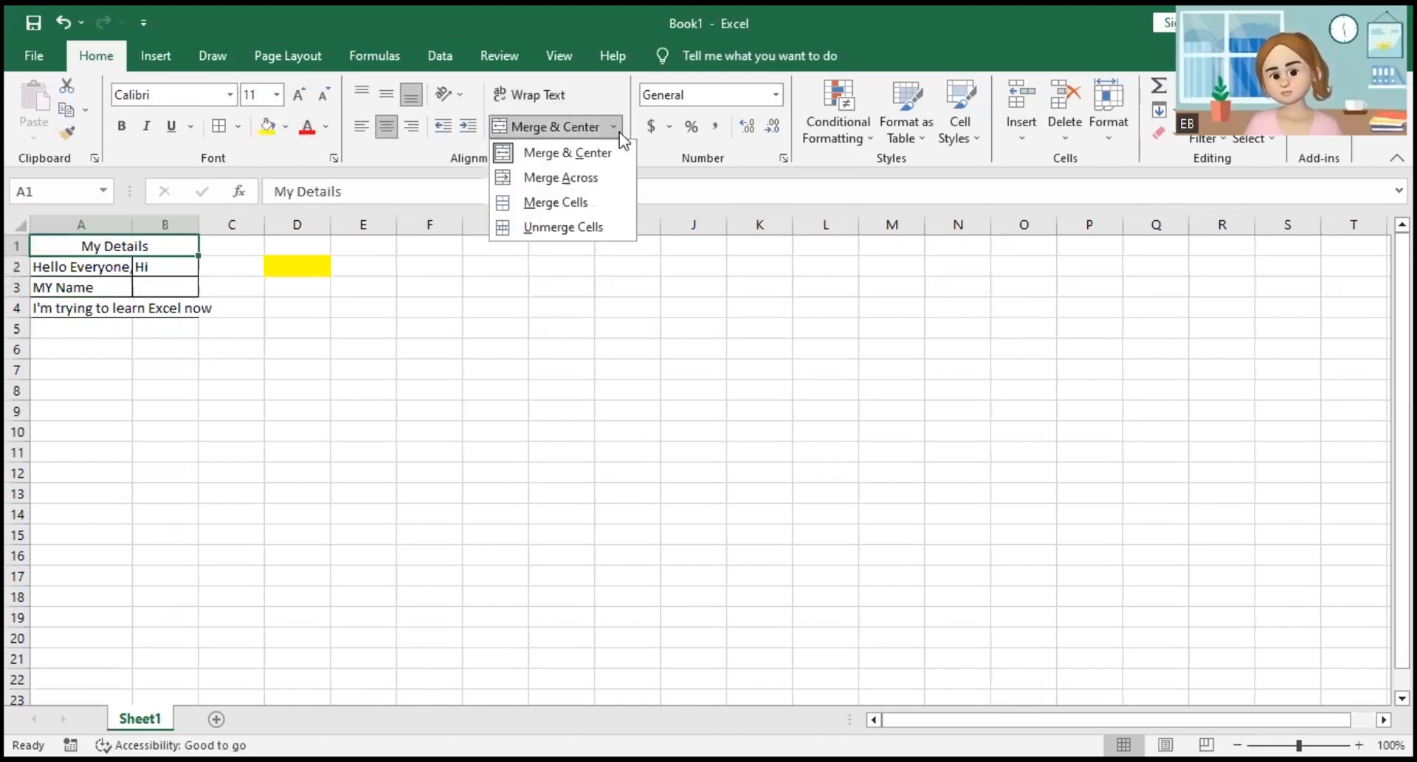
left_click(595, 228)
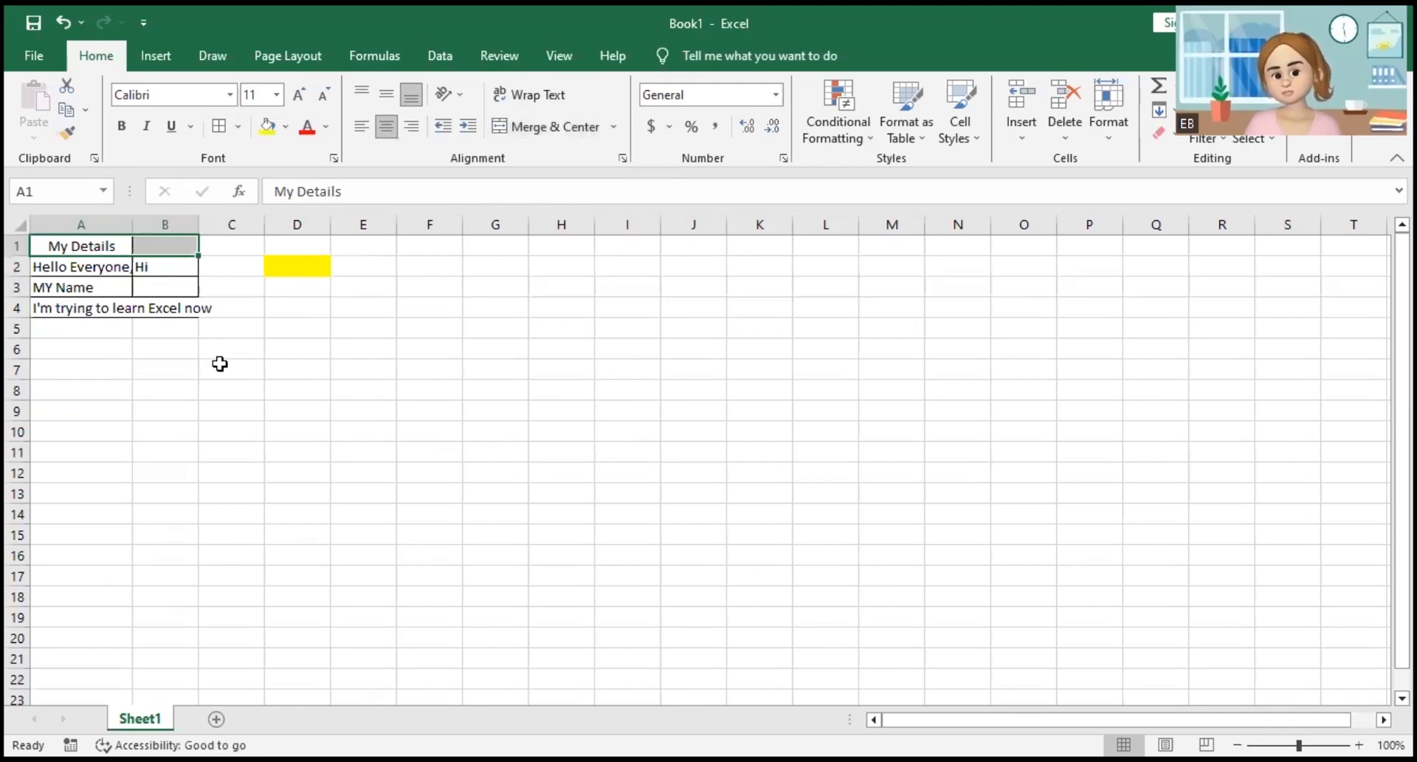
left_click(219, 366)
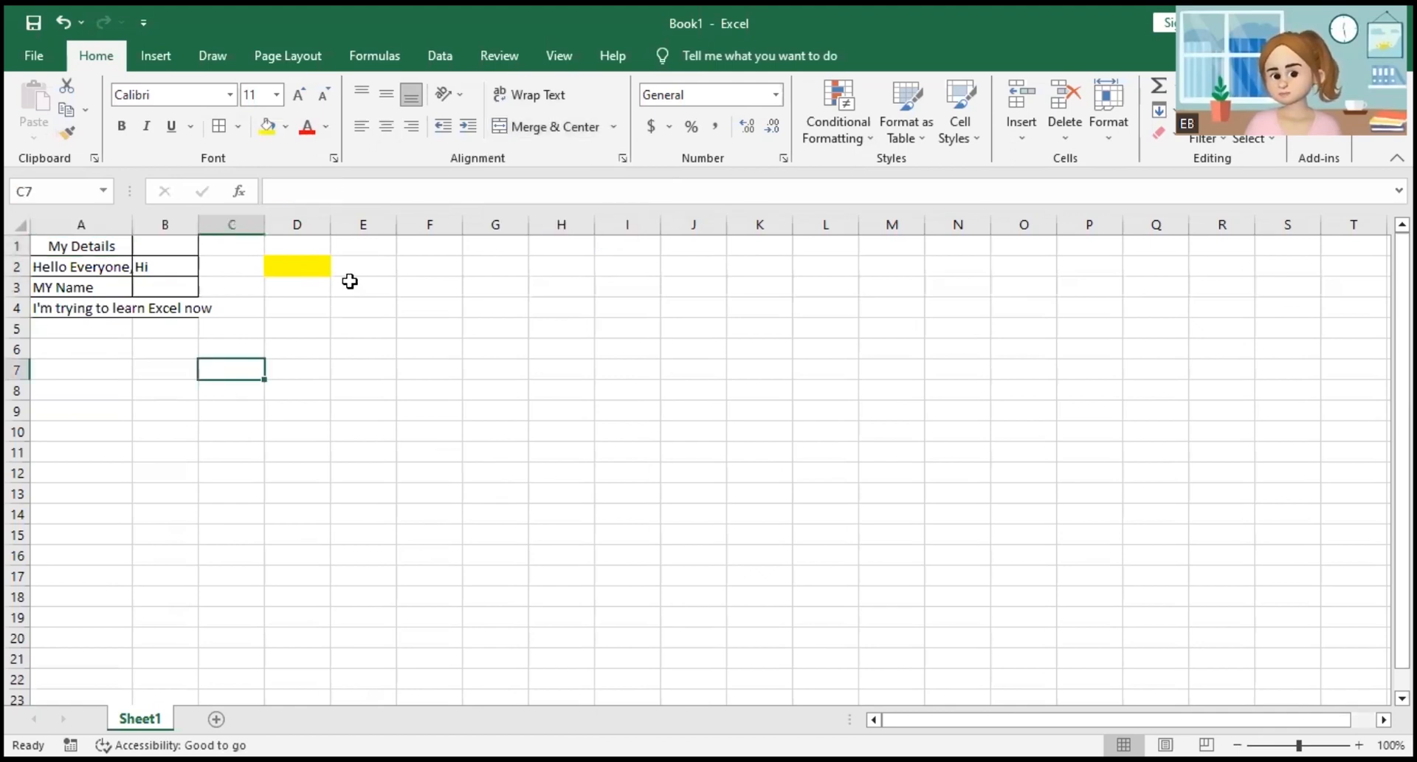